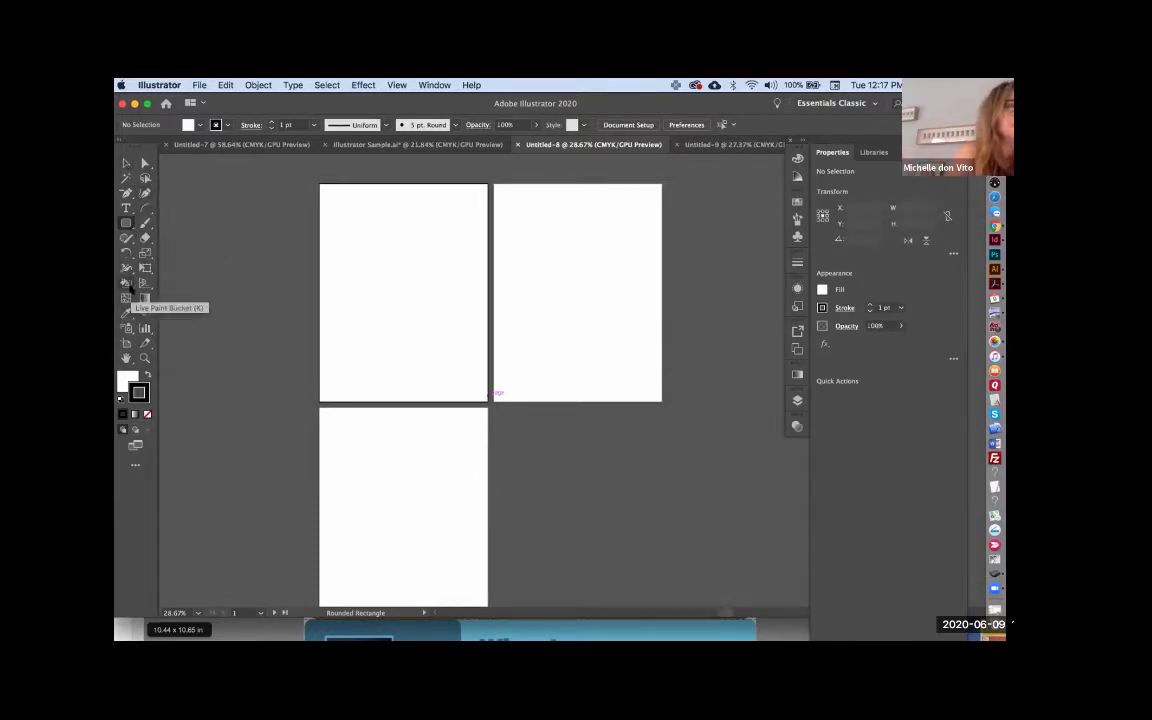
Detach the shape tools into a floating panel and place it beside the first artboard.
{"action": "left_click", "coordinate": [126, 222]}
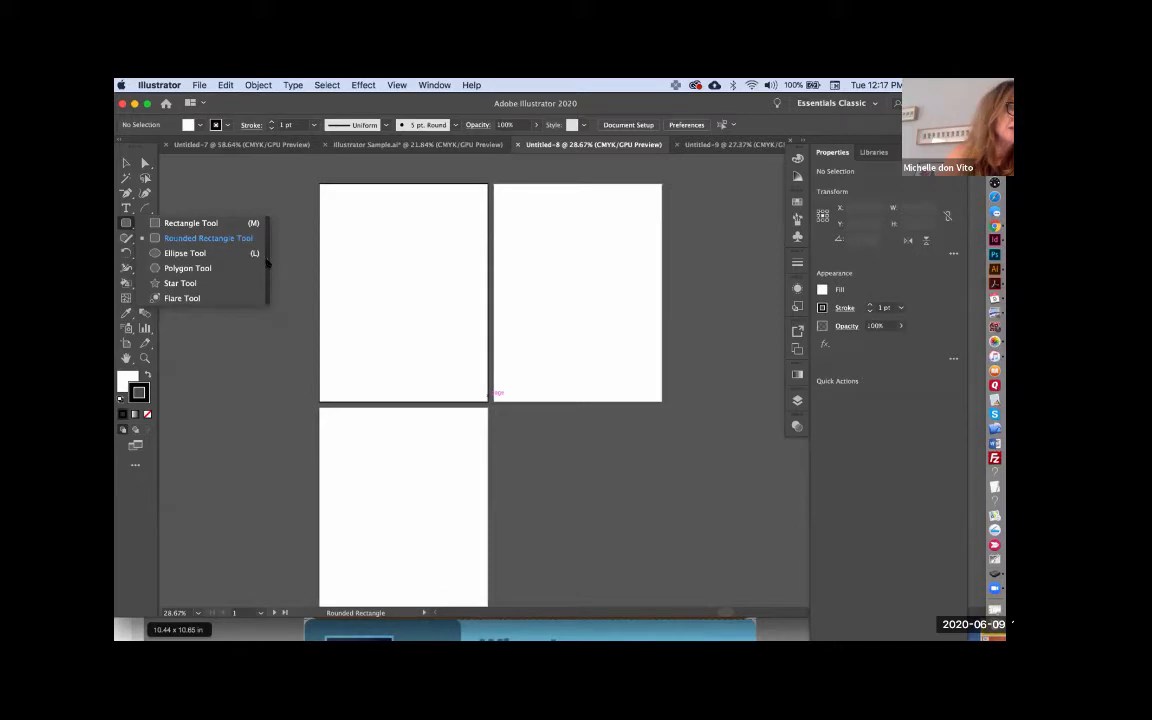
{"action": "left_click", "coordinate": [266, 262]}
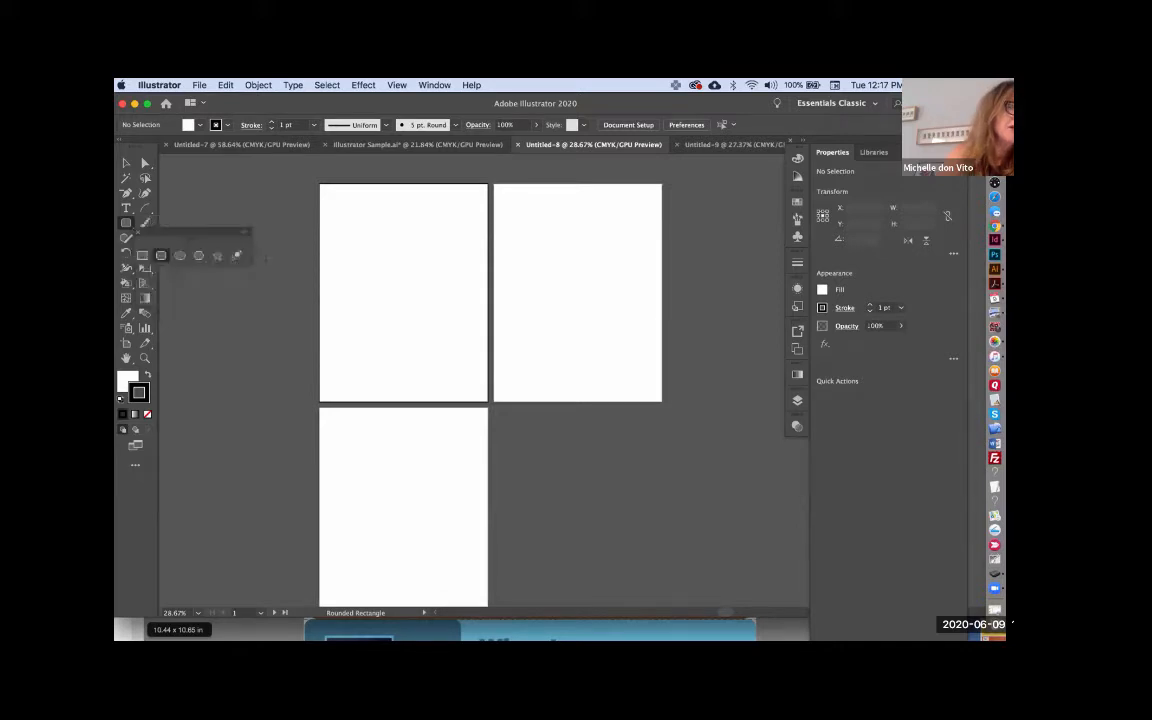
{"action": "left_click_drag", "start_coordinate": [190, 229], "coordinate": [250, 205]}
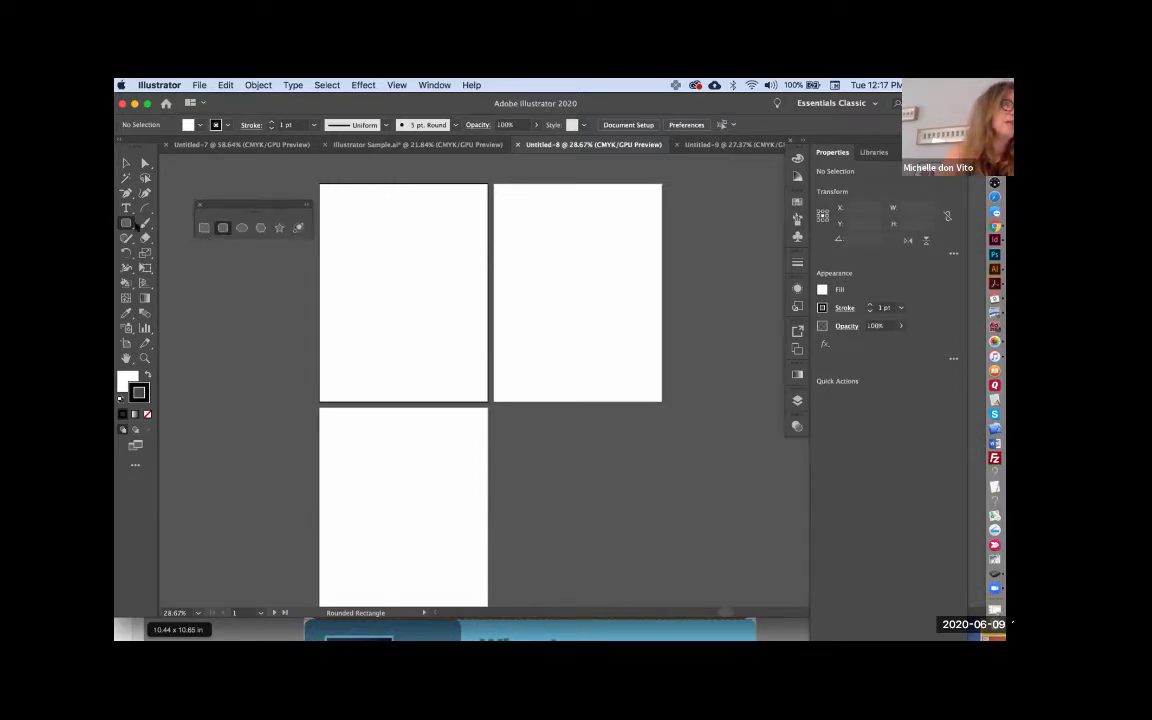
Try out freehand corner-to-corner rectangles with the Rectangle tool on the first artboard, removing each one.
{"action": "left_click", "coordinate": [204, 228]}
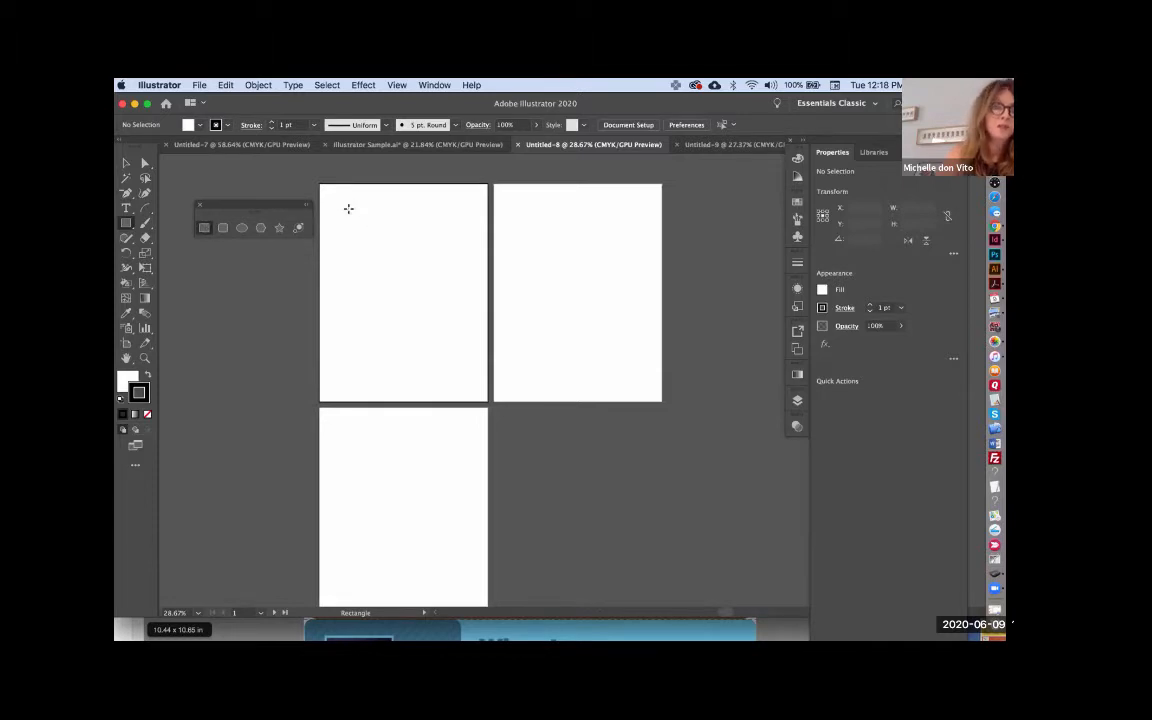
{"action": "left_click_drag", "start_coordinate": [349, 211], "coordinate": [443, 476]}
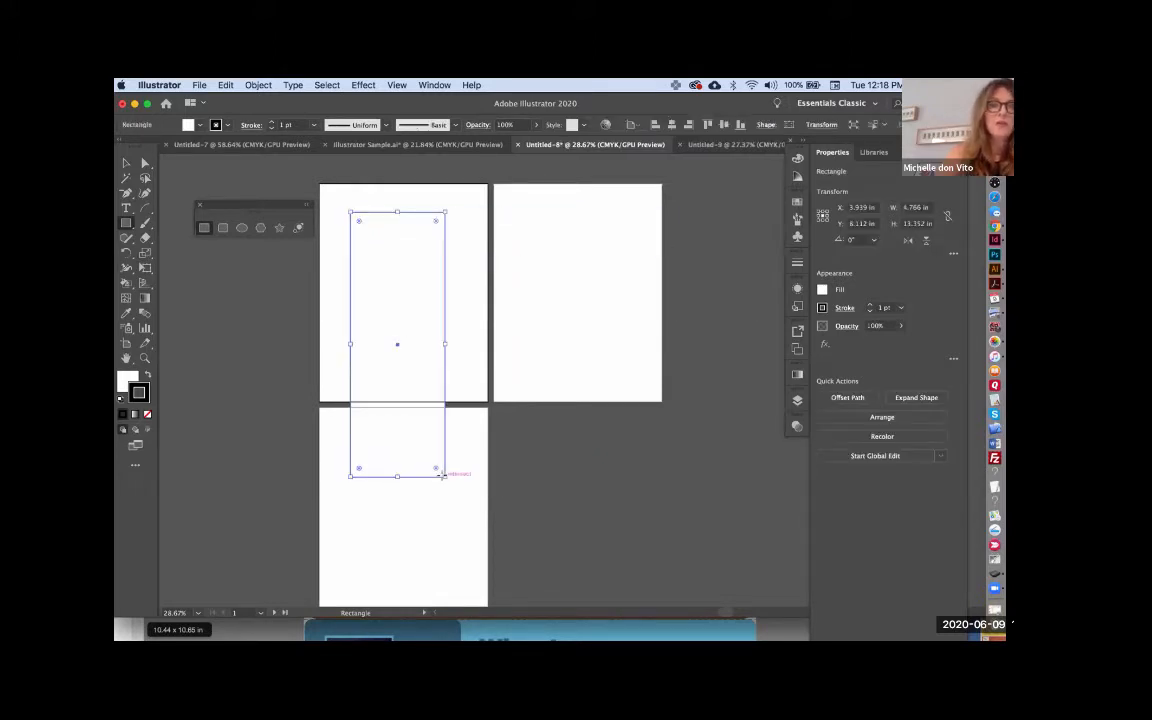
{"action": "key", "text": "Delete"}
{"action": "mouse_move", "coordinate": [358, 216]}
{"action": "left_mouse_down"}
{"action": "mouse_move", "coordinate": [452, 288]}
{"action": "mouse_move", "coordinate": [560, 334]}
{"action": "mouse_move", "coordinate": [660, 413]}
{"action": "mouse_move", "coordinate": [672, 528]}
{"action": "mouse_move", "coordinate": [602, 458]}
{"action": "mouse_move", "coordinate": [530, 350]}
{"action": "mouse_move", "coordinate": [442, 303]}
{"action": "mouse_move", "coordinate": [565, 385]}
{"action": "mouse_move", "coordinate": [410, 265]}
{"action": "mouse_move", "coordinate": [586, 378]}
{"action": "mouse_move", "coordinate": [386, 406]}
{"action": "mouse_move", "coordinate": [604, 527]}
{"action": "mouse_move", "coordinate": [678, 293]}
{"action": "mouse_move", "coordinate": [672, 214]}
{"action": "mouse_move", "coordinate": [410, 417]}
{"action": "left_mouse_up"}
{"action": "key", "text": "Delete"}
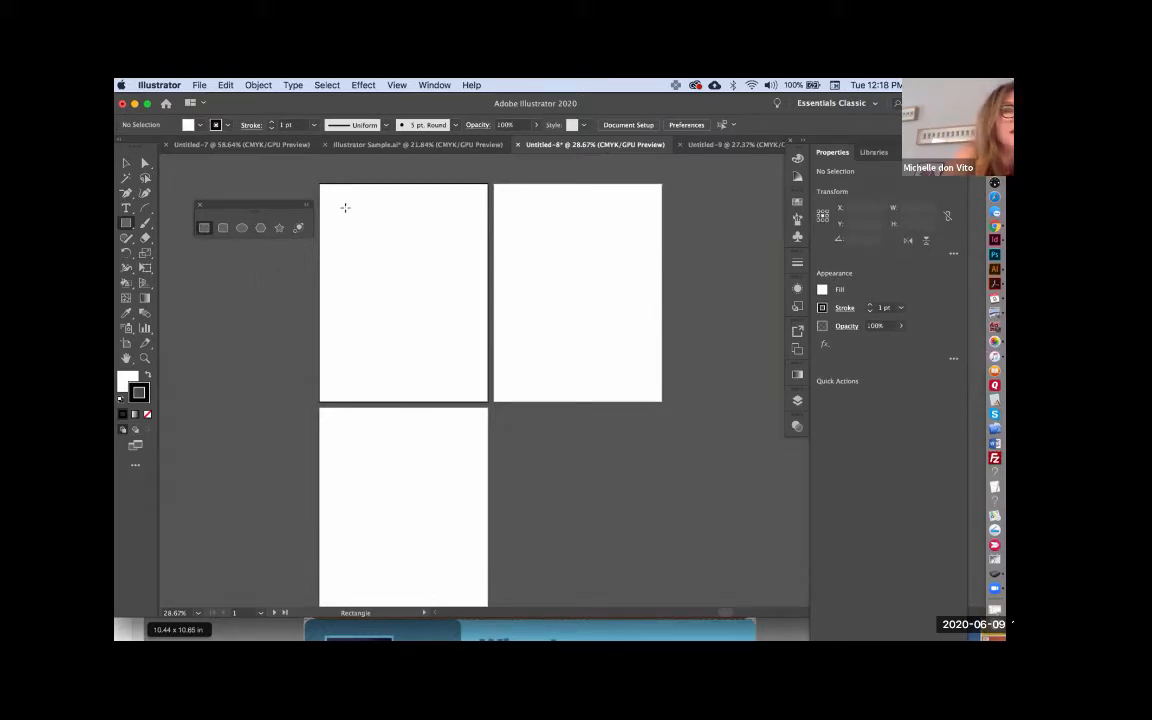
{"action": "left_click_drag", "start_coordinate": [348, 211], "coordinate": [343, 297]}
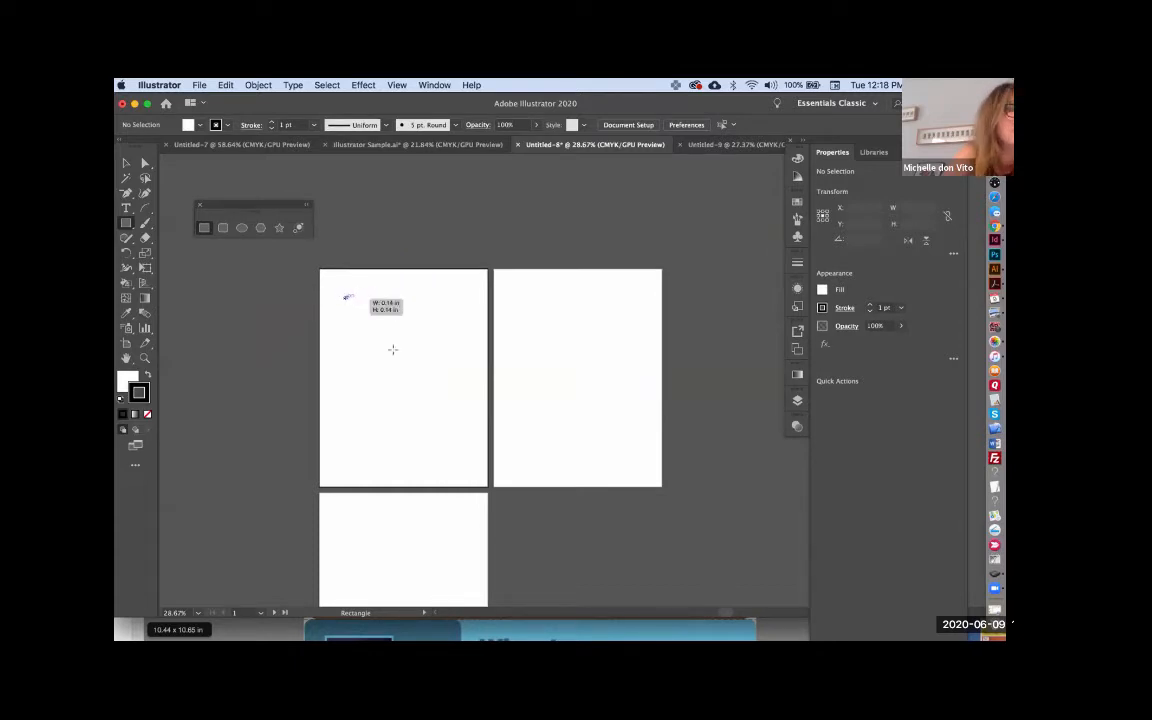
{"action": "left_click_drag", "start_coordinate": [393, 350], "coordinate": [436, 398]}
{"action": "key", "text": "super+z"}
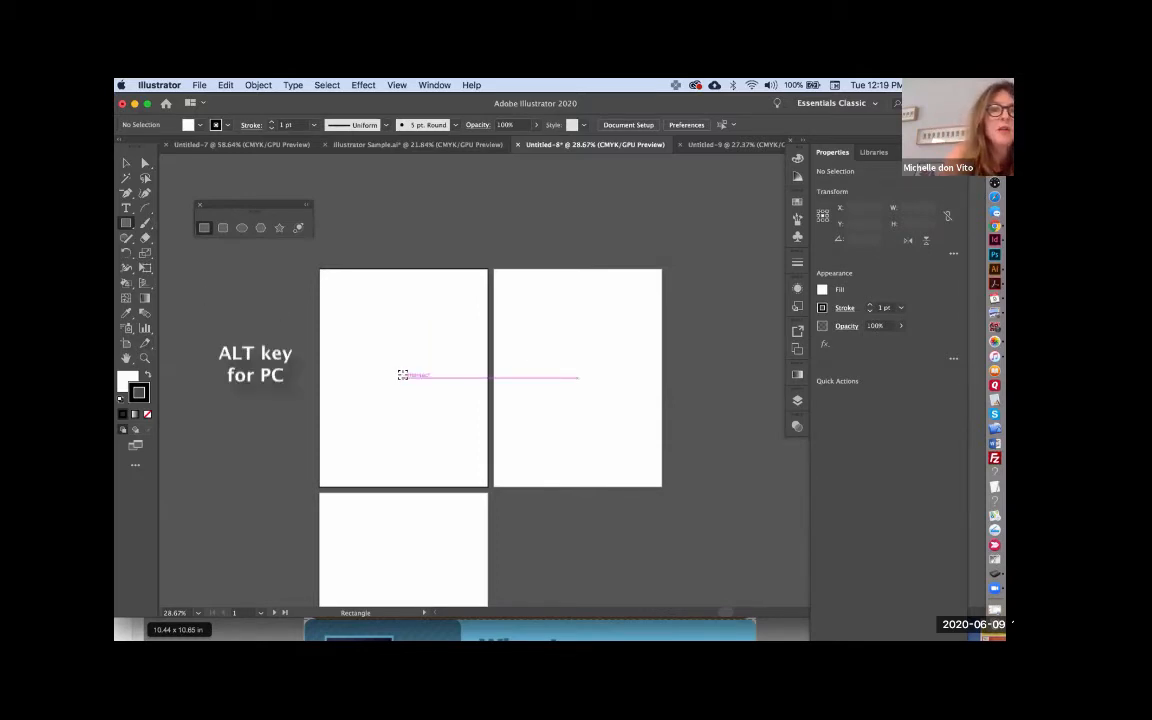
Draw a rectangle outward from the centre of the first artboard, and undo it.
{"action": "left_click_drag", "start_coordinate": [403, 377], "coordinate": [362, 329]}
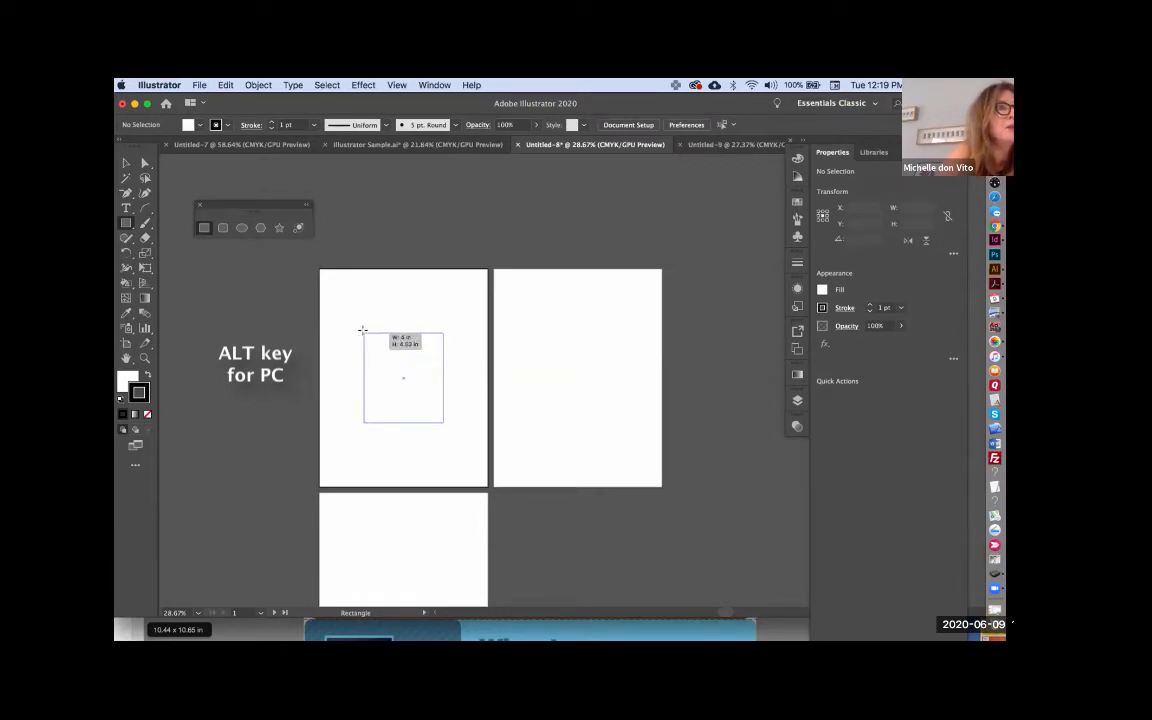
{"action": "mouse_move", "coordinate": [362, 329]}
{"action": "left_mouse_down"}
{"action": "mouse_move", "coordinate": [403, 383]}
{"action": "mouse_move", "coordinate": [368, 344]}
{"action": "mouse_move", "coordinate": [383, 296]}
{"action": "mouse_move", "coordinate": [367, 295]}
{"action": "mouse_move", "coordinate": [292, 365]}
{"action": "mouse_move", "coordinate": [463, 342]}
{"action": "mouse_move", "coordinate": [435, 308]}
{"action": "mouse_move", "coordinate": [470, 309]}
{"action": "mouse_move", "coordinate": [410, 370]}
{"action": "mouse_move", "coordinate": [519, 266]}
{"action": "left_mouse_up"}
{"action": "key", "text": "super+z"}
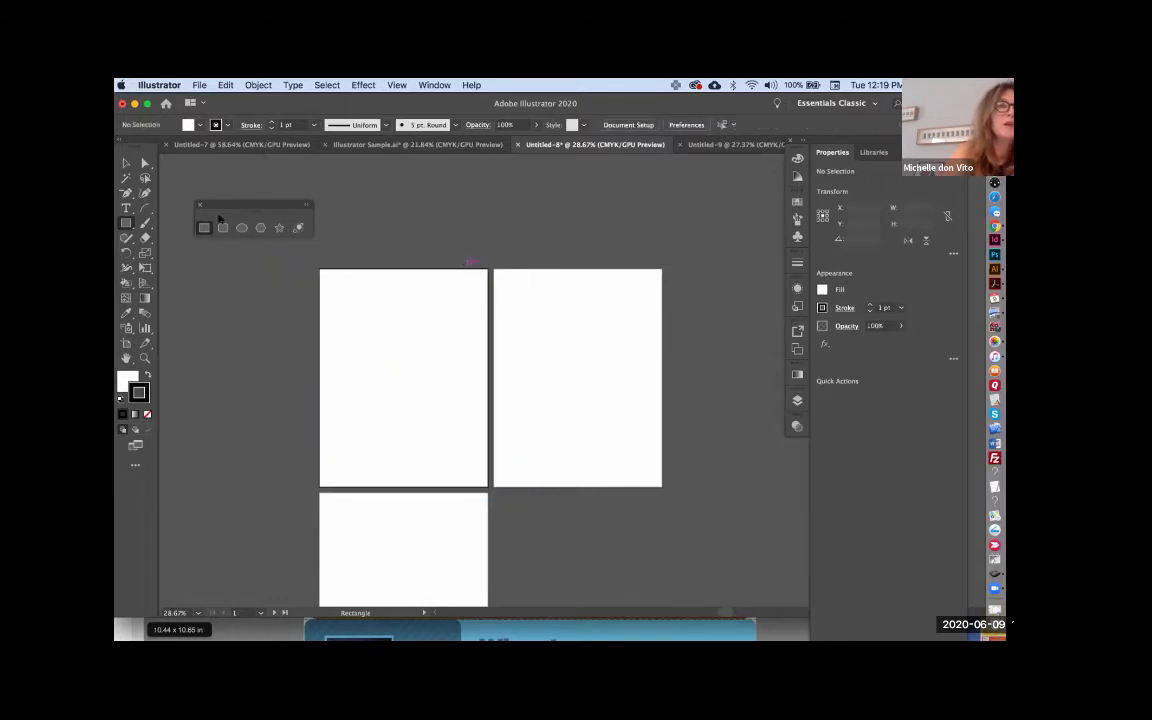
Draw a perfect circle about 7.39 in across outward from its centre on the first artboard, and move the floating shape tools clear of it.
{"action": "left_click", "coordinate": [224, 228]}
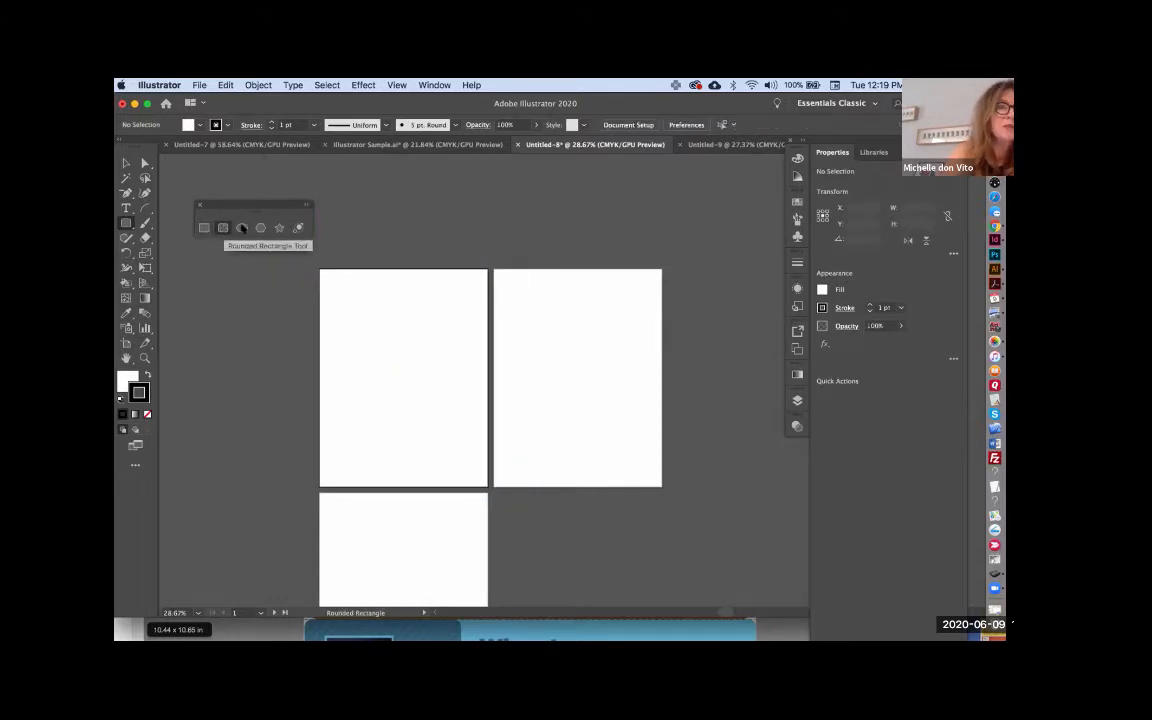
{"action": "left_click", "coordinate": [241, 228]}
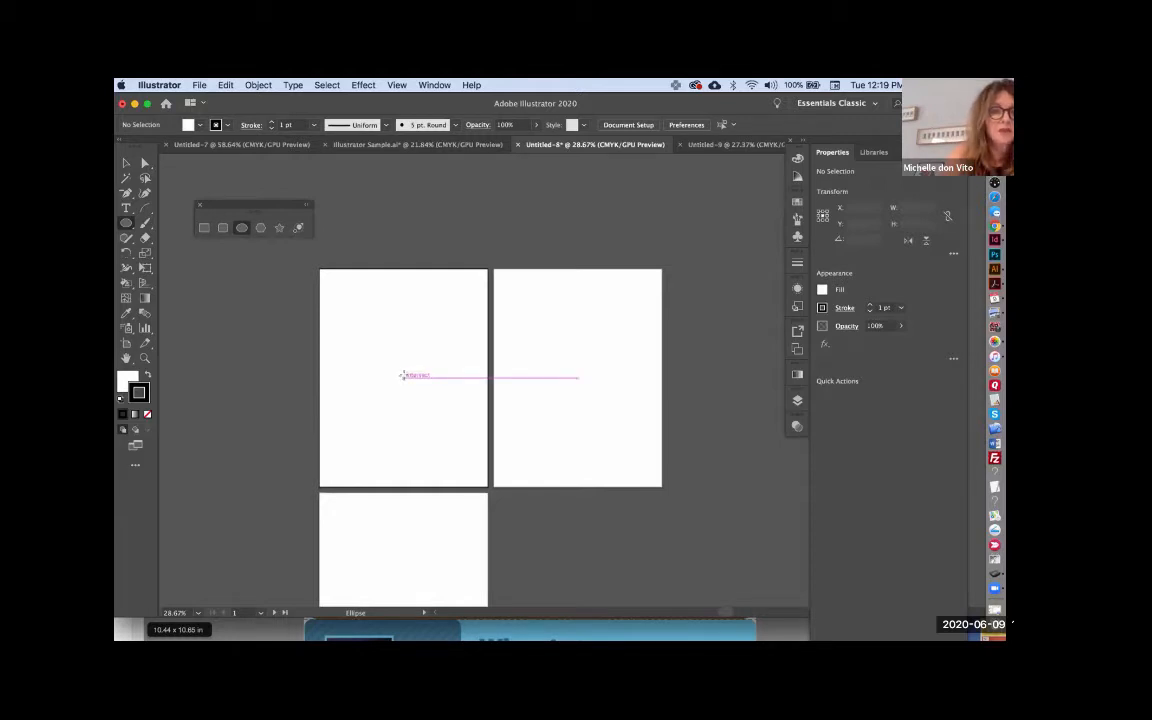
{"action": "left_click_drag", "start_coordinate": [403, 375], "coordinate": [374, 344]}
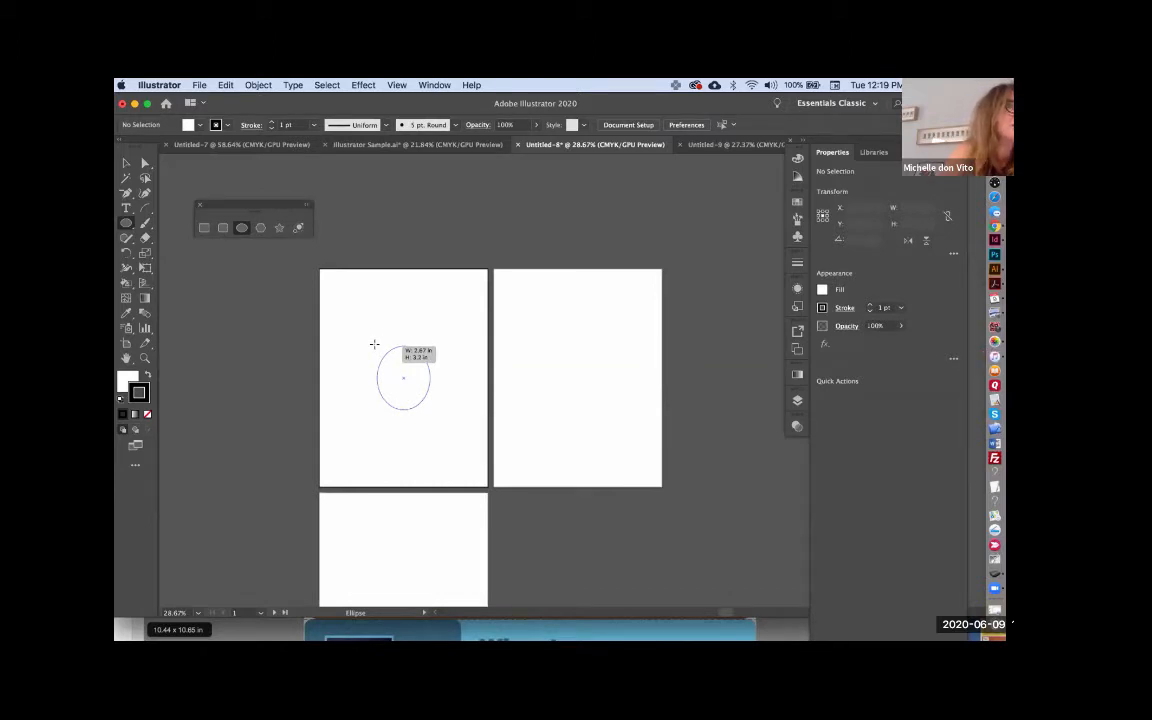
{"action": "left_click_drag", "start_coordinate": [374, 344], "coordinate": [372, 344]}
{"action": "key", "text": "shift"}
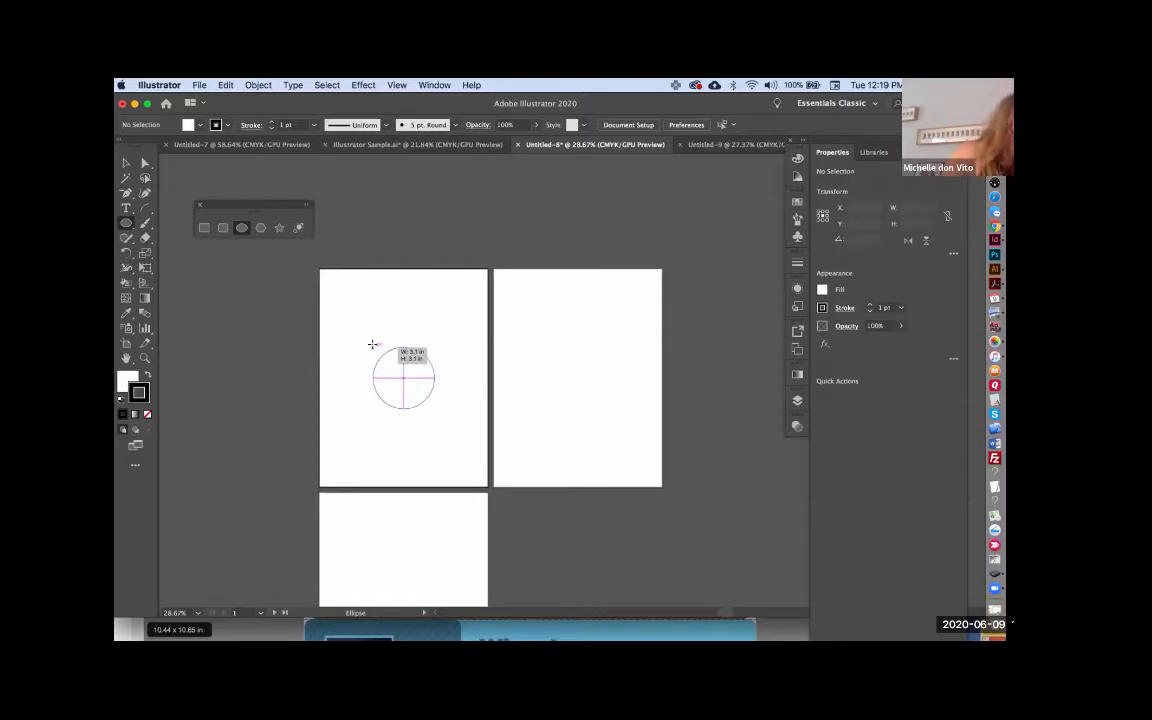
{"action": "mouse_move", "coordinate": [371, 343]}
{"action": "left_mouse_down"}
{"action": "mouse_move", "coordinate": [381, 258]}
{"action": "mouse_move", "coordinate": [355, 316]}
{"action": "mouse_move", "coordinate": [280, 366]}
{"action": "mouse_move", "coordinate": [245, 332]}
{"action": "mouse_move", "coordinate": [310, 268]}
{"action": "mouse_move", "coordinate": [470, 240]}
{"action": "mouse_move", "coordinate": [530, 410]}
{"action": "mouse_move", "coordinate": [300, 362]}
{"action": "mouse_move", "coordinate": [488, 345]}
{"action": "mouse_move", "coordinate": [401, 298]}
{"action": "mouse_move", "coordinate": [373, 352]}
{"action": "mouse_move", "coordinate": [390, 285]}
{"action": "mouse_move", "coordinate": [375, 273]}
{"action": "mouse_move", "coordinate": [386, 342]}
{"action": "mouse_move", "coordinate": [365, 345]}
{"action": "mouse_move", "coordinate": [383, 254]}
{"action": "mouse_move", "coordinate": [346, 300]}
{"action": "mouse_move", "coordinate": [350, 270]}
{"action": "mouse_move", "coordinate": [388, 339]}
{"action": "mouse_move", "coordinate": [378, 297]}
{"action": "left_mouse_up"}
{"action": "key", "text": "shift"}
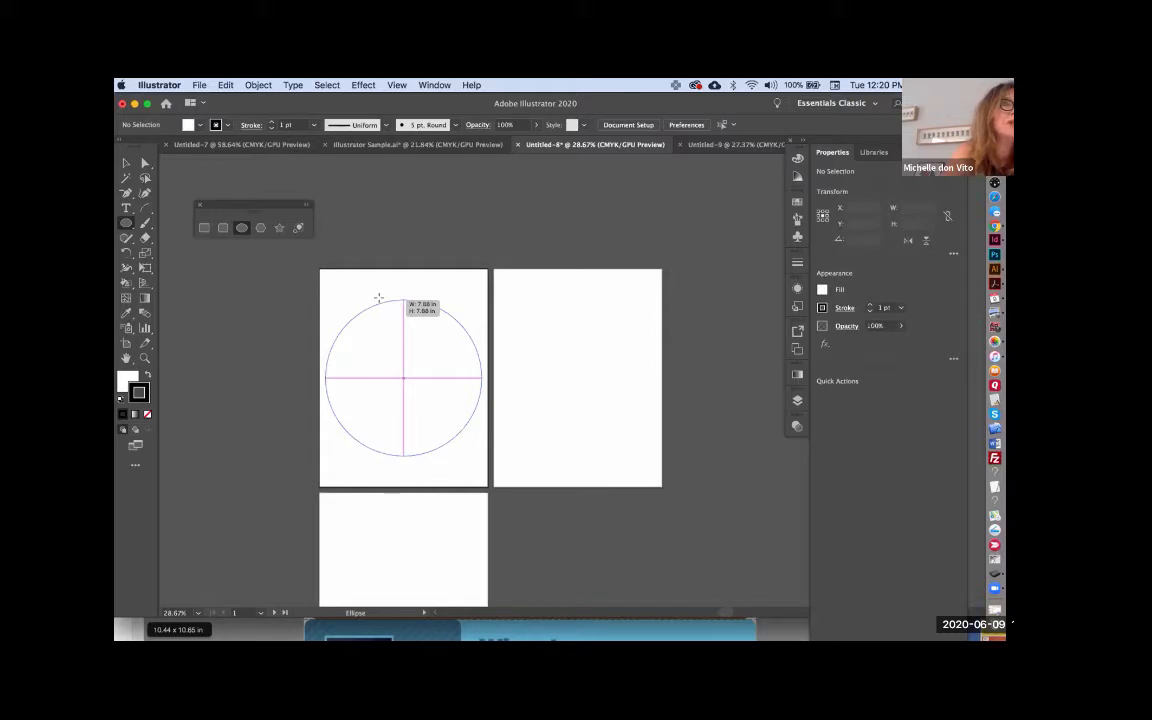
{"action": "left_click_drag", "start_coordinate": [378, 297], "coordinate": [380, 300]}
{"action": "key", "text": "v"}
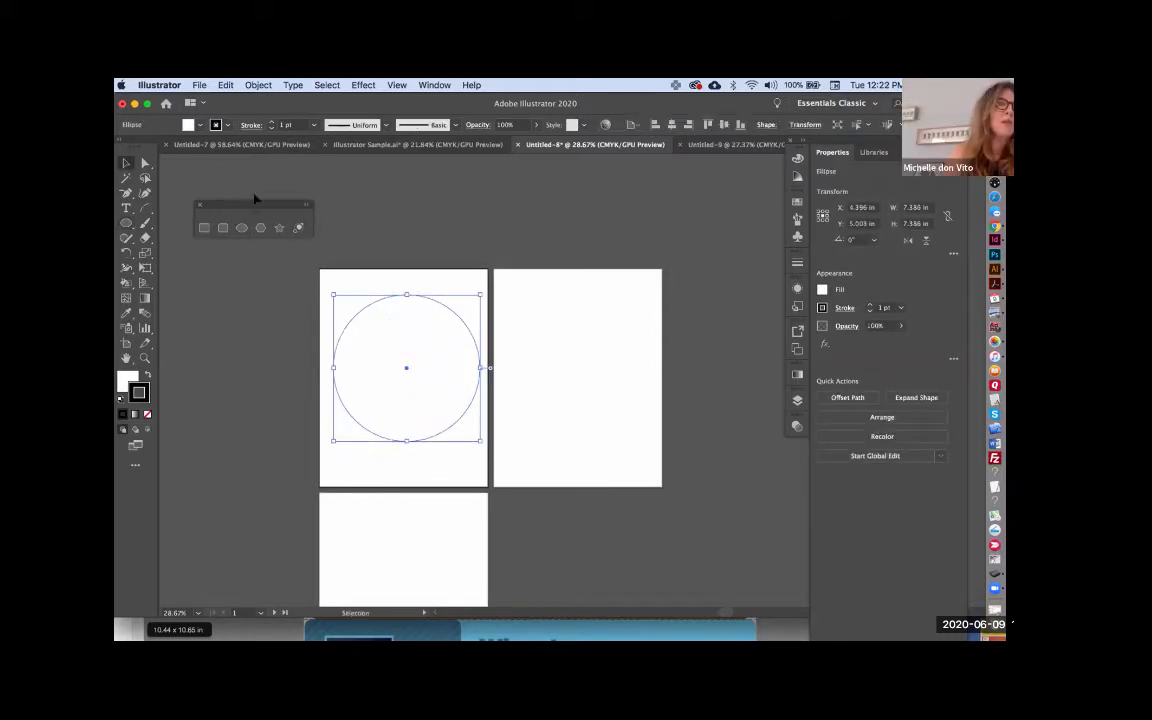
{"action": "left_click_drag", "start_coordinate": [251, 205], "coordinate": [271, 171]}
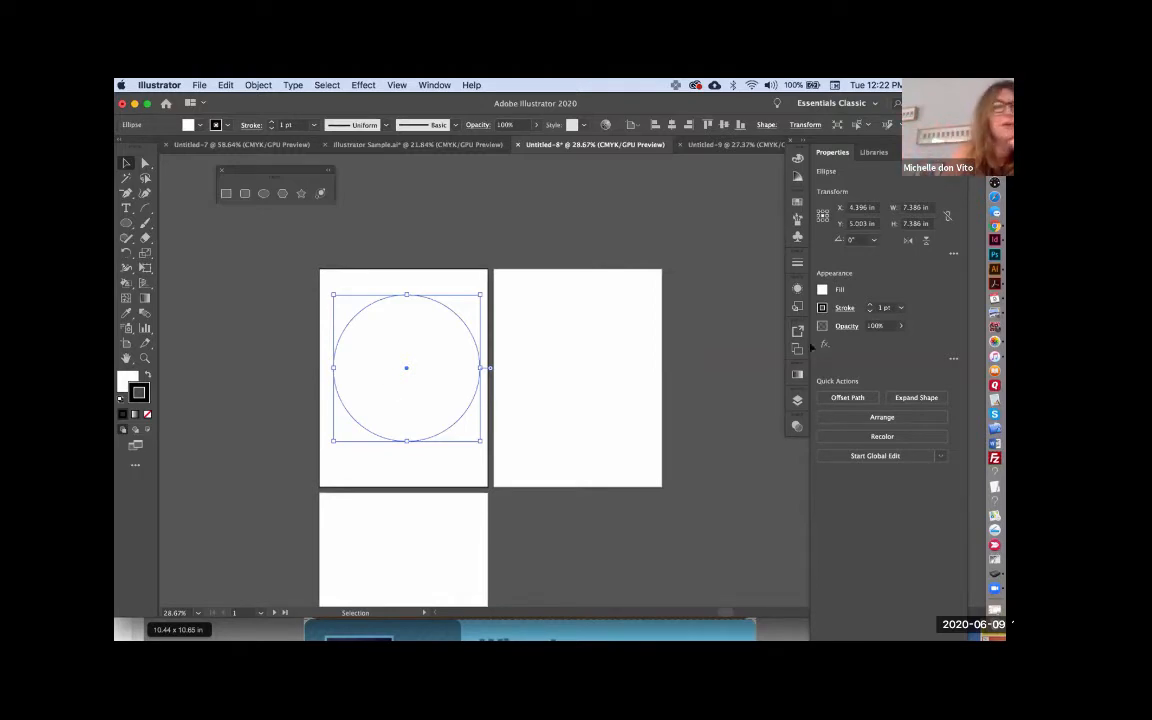
Give the circle a red fill and a green stroke.
{"action": "left_click", "coordinate": [821, 290]}
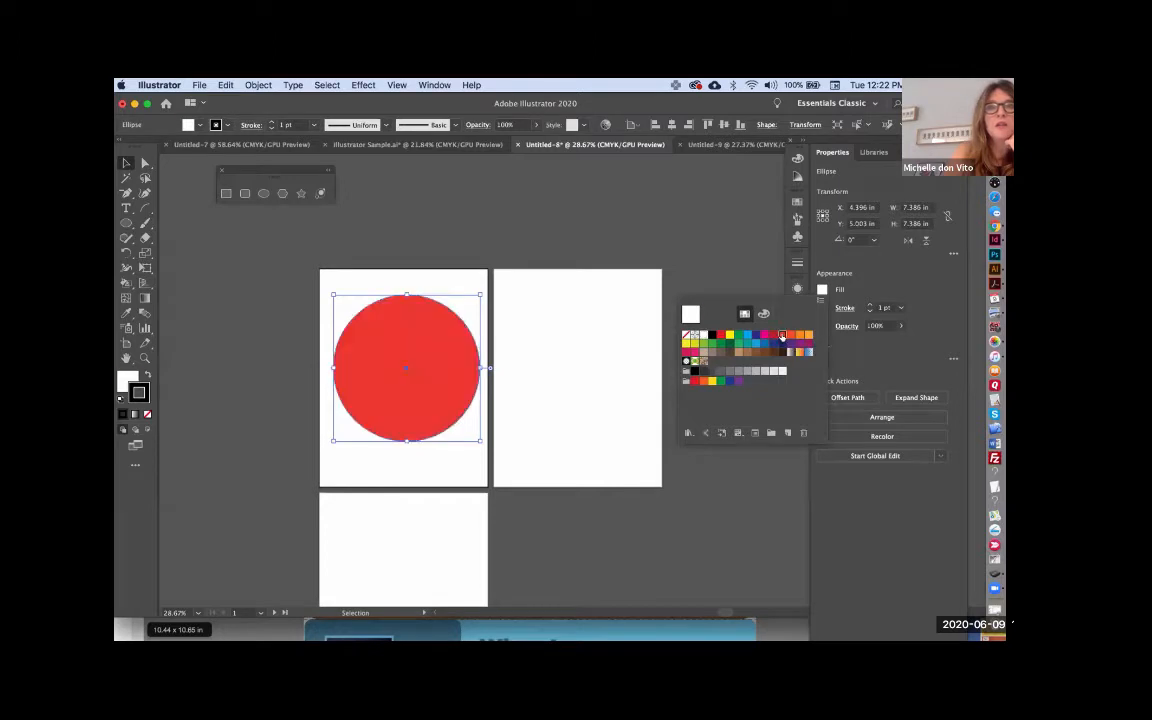
{"action": "left_click", "coordinate": [784, 336]}
{"action": "left_click", "coordinate": [843, 310]}
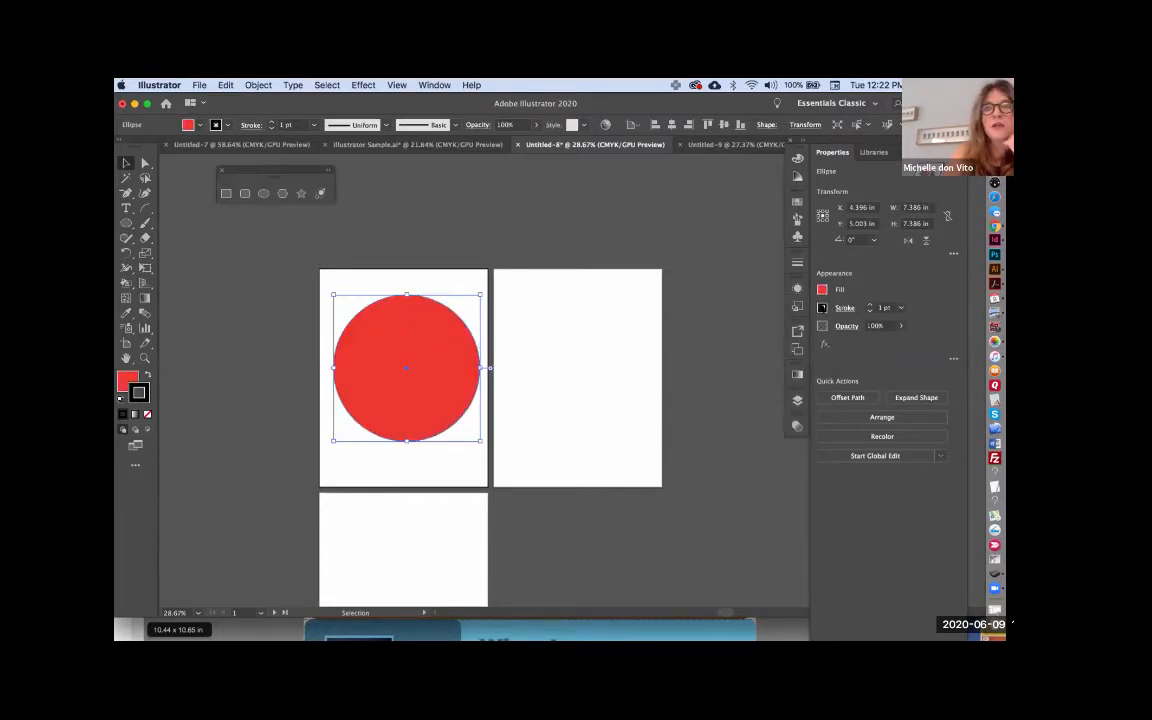
{"action": "left_click", "coordinate": [822, 307]}
{"action": "left_click", "coordinate": [737, 358]}
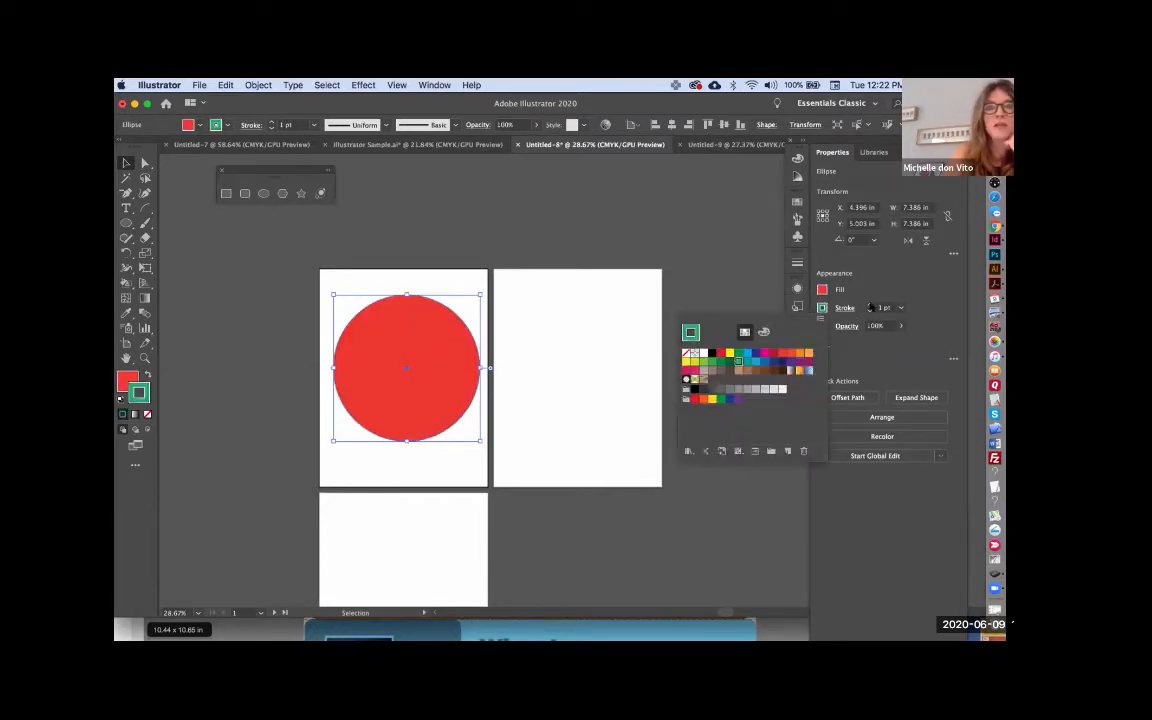
Set the circle's stroke weight to 23 pt and its opacity to 70%, and deselect it.
{"action": "left_click", "coordinate": [870, 306]}
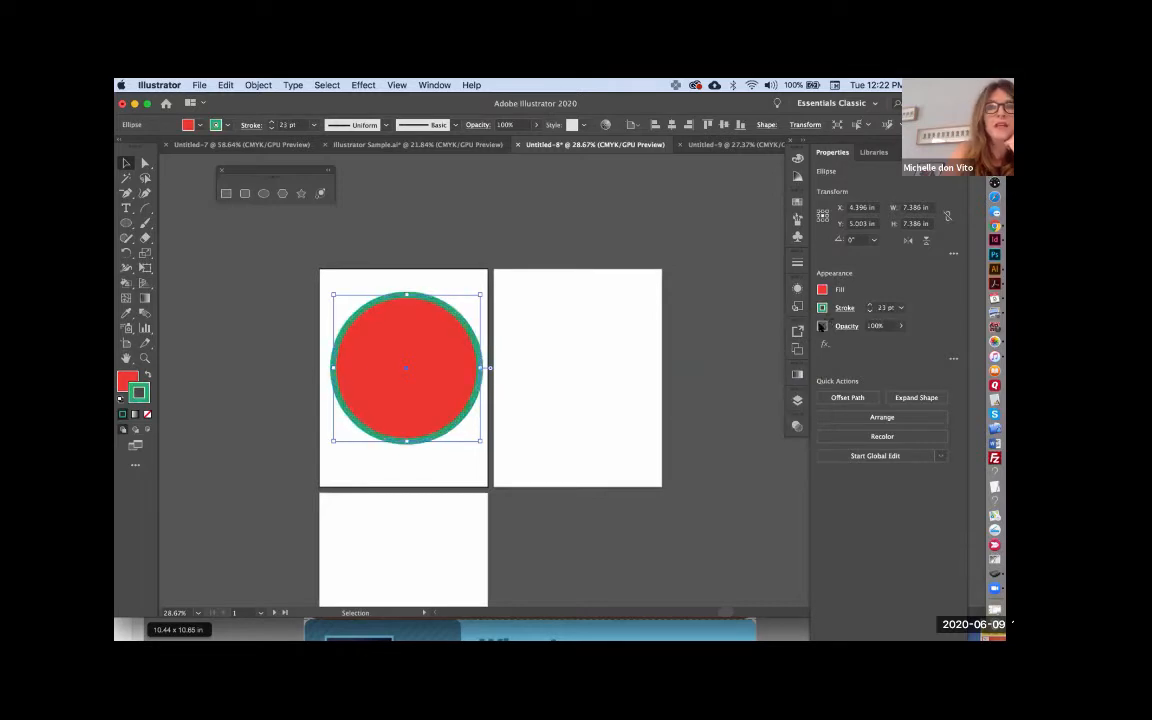
{"action": "left_click", "coordinate": [901, 327]}
{"action": "mouse_move", "coordinate": [900, 343]}
{"action": "left_mouse_down"}
{"action": "mouse_move", "coordinate": [859, 343]}
{"action": "mouse_move", "coordinate": [883, 343]}
{"action": "left_mouse_up"}
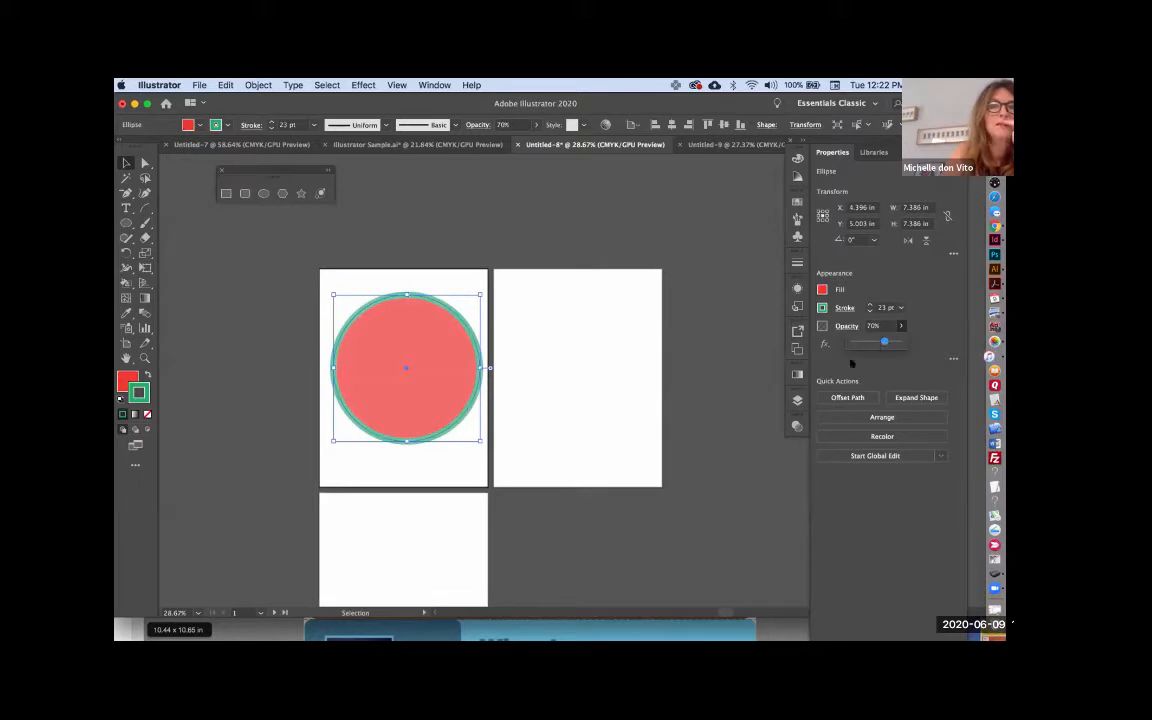
{"action": "left_click", "coordinate": [239, 303]}
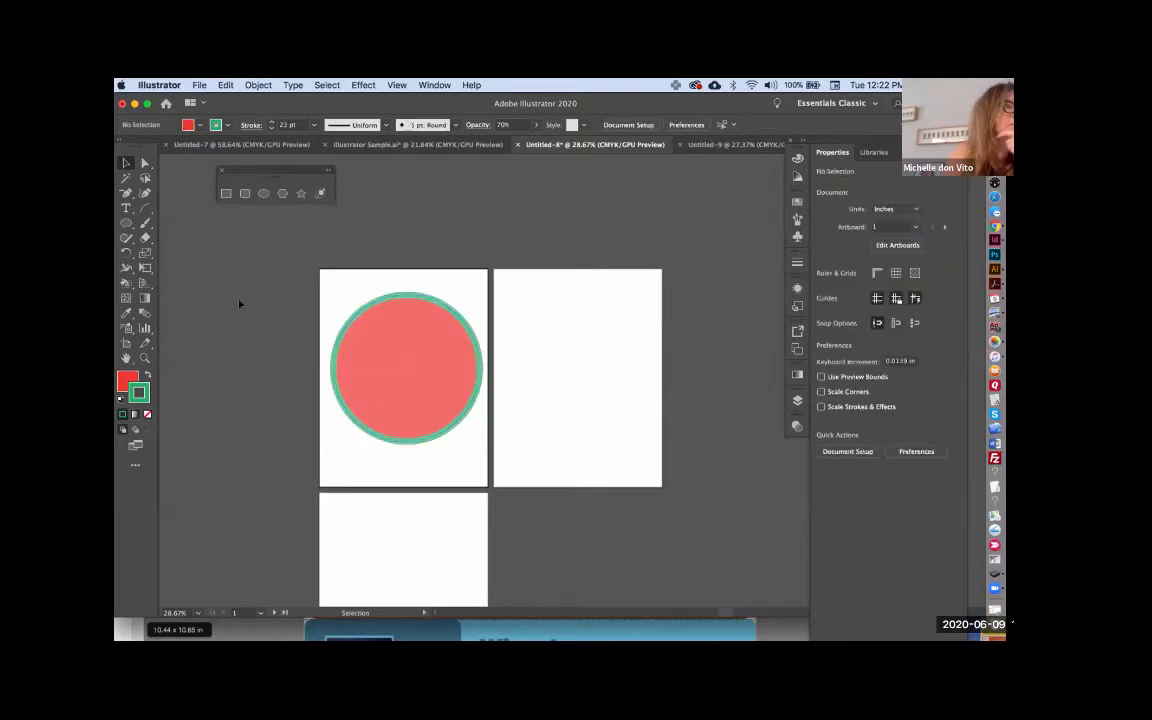
Duplicate the circle so that the copy overlaps the original and extends onto the second artboard.
{"action": "left_click", "coordinate": [401, 369]}
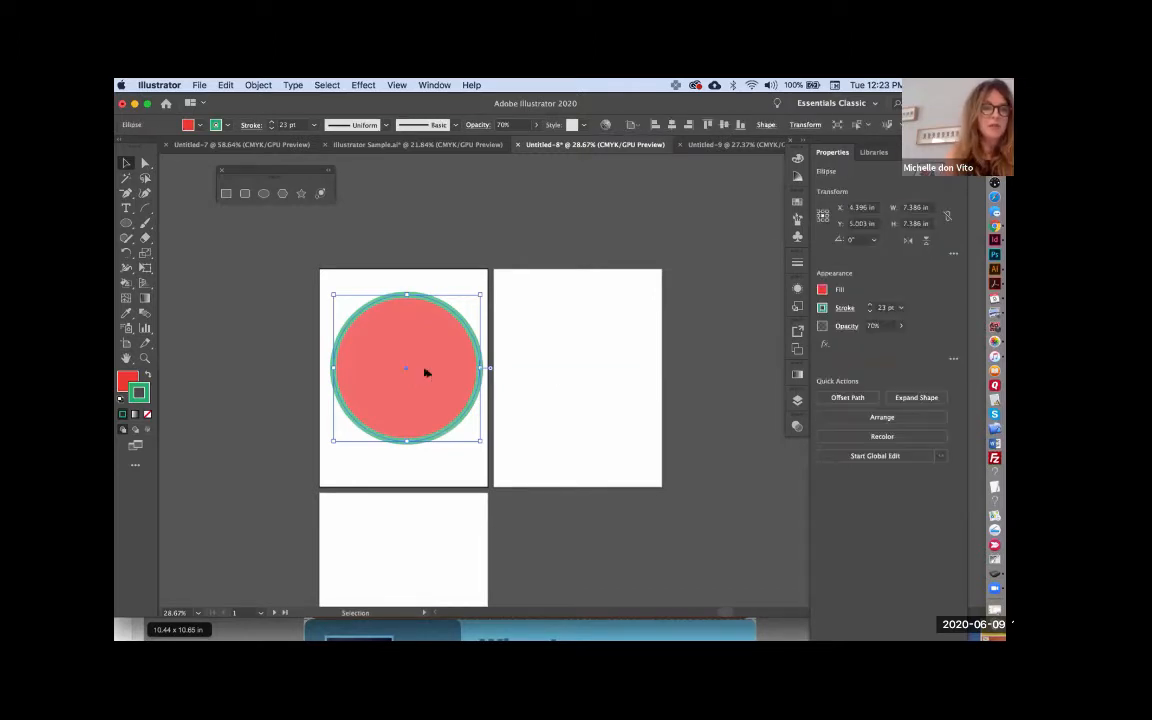
{"action": "left_click_drag", "start_coordinate": [427, 375], "coordinate": [500, 359]}
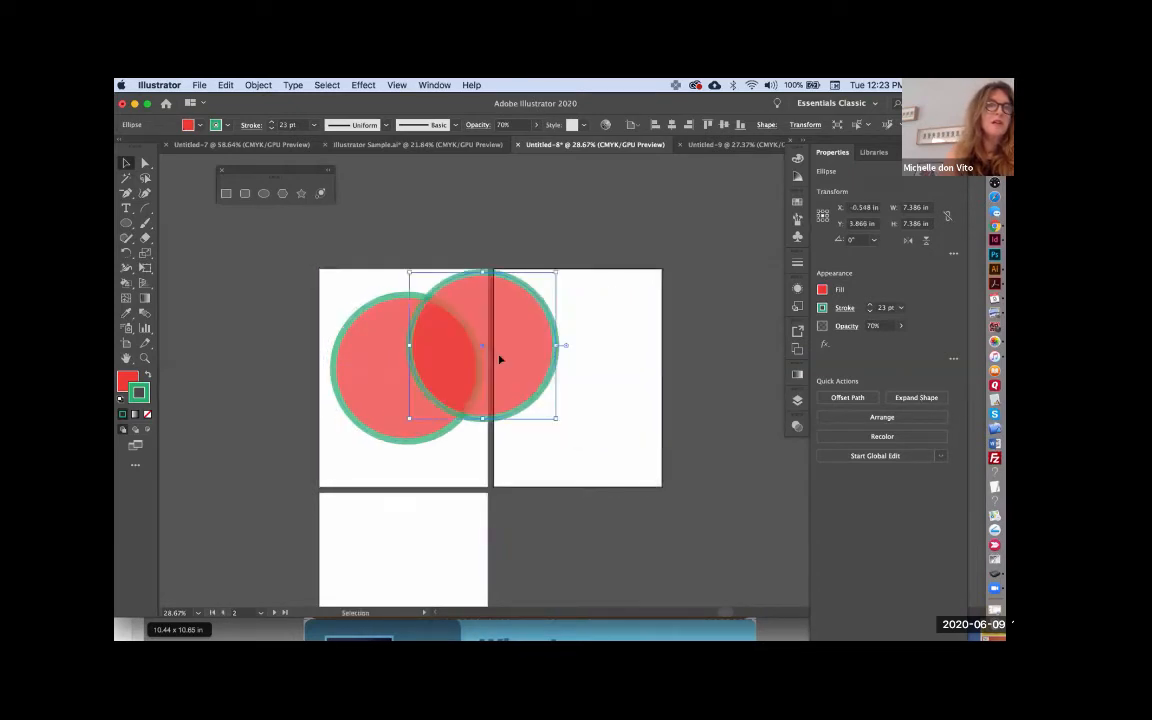
{"action": "left_click", "coordinate": [383, 224]}
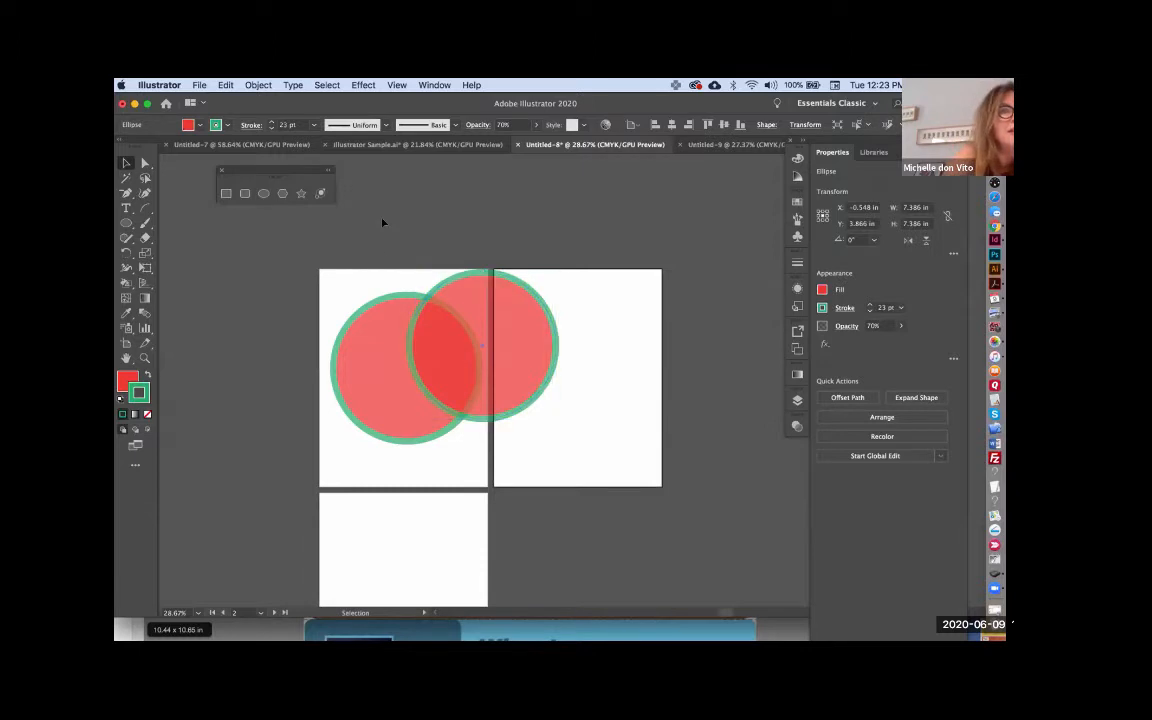
Try scaling both overlapping circles down together, undo the scaling and deselect everything.
{"action": "key", "text": "super+a"}
{"action": "left_click_drag", "start_coordinate": [556, 272], "coordinate": [464, 332]}
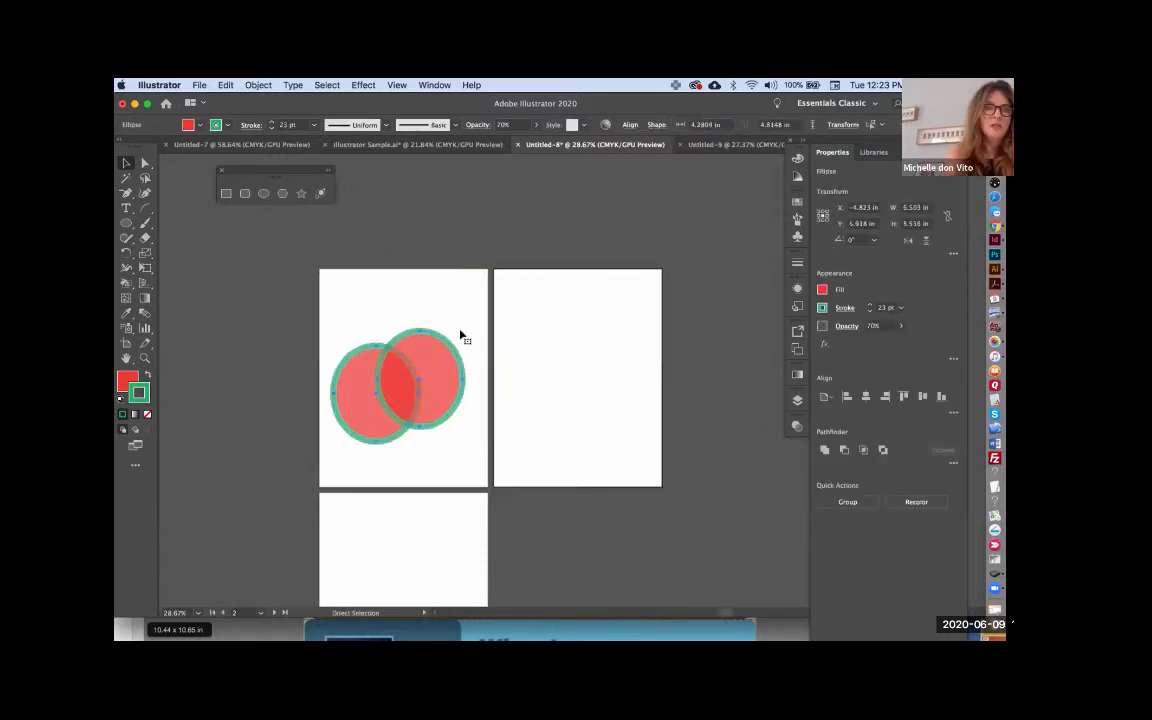
{"action": "key", "text": "super+z"}
{"action": "key", "text": "shift+super+a"}
Delete both circles from the artboards.
{"action": "left_click", "coordinate": [463, 303]}
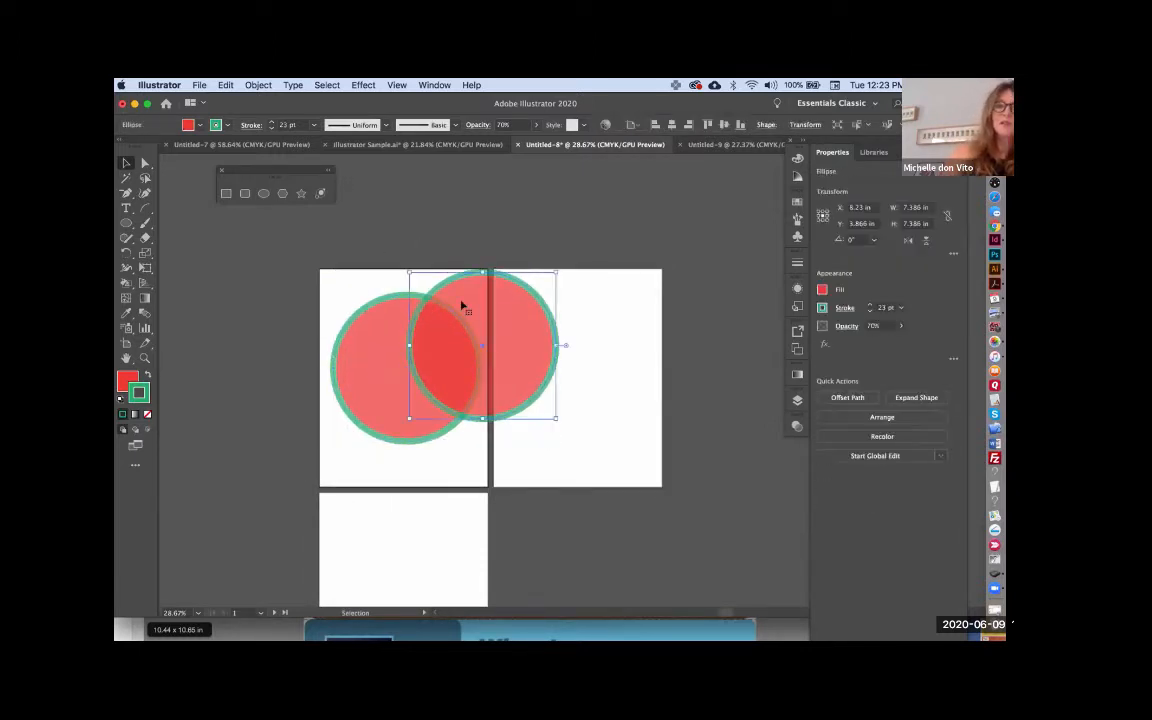
{"action": "key", "text": "Delete"}
{"action": "left_click", "coordinate": [391, 347]}
{"action": "key", "text": "Delete"}
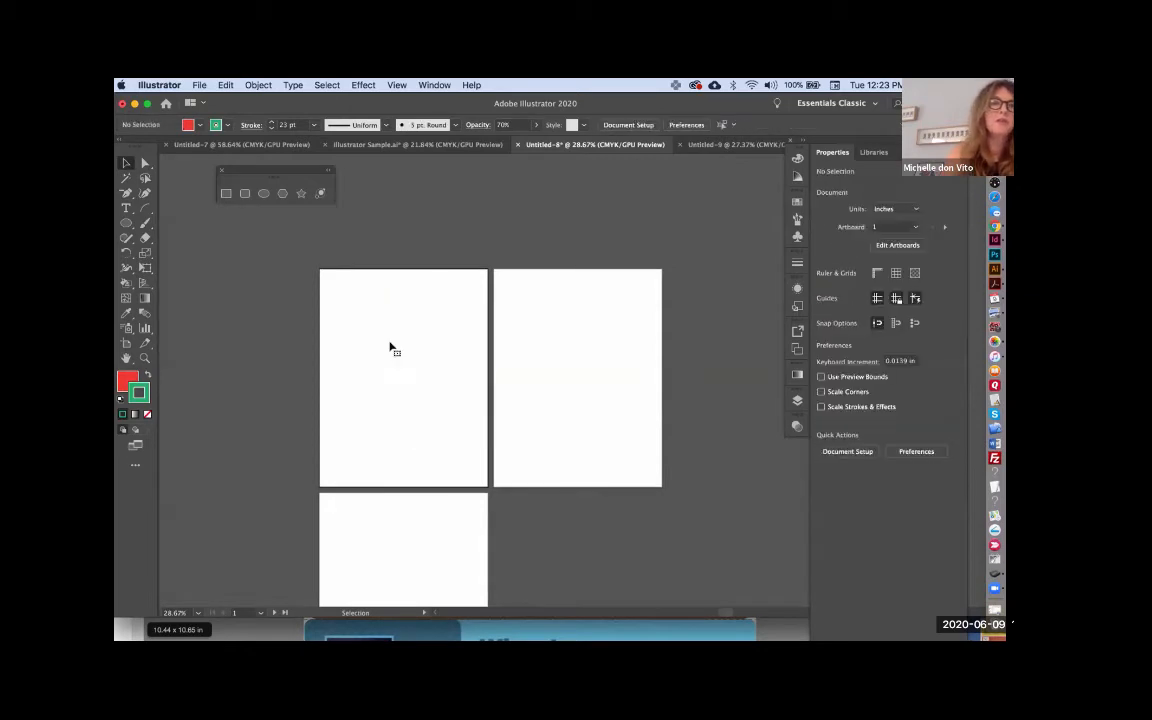
Draw a polygon outward from the upper part of the first artboard, reduced to three sides, about 12.73 by 13.63 in.
{"action": "left_click", "coordinate": [226, 193]}
{"action": "left_click", "coordinate": [282, 193]}
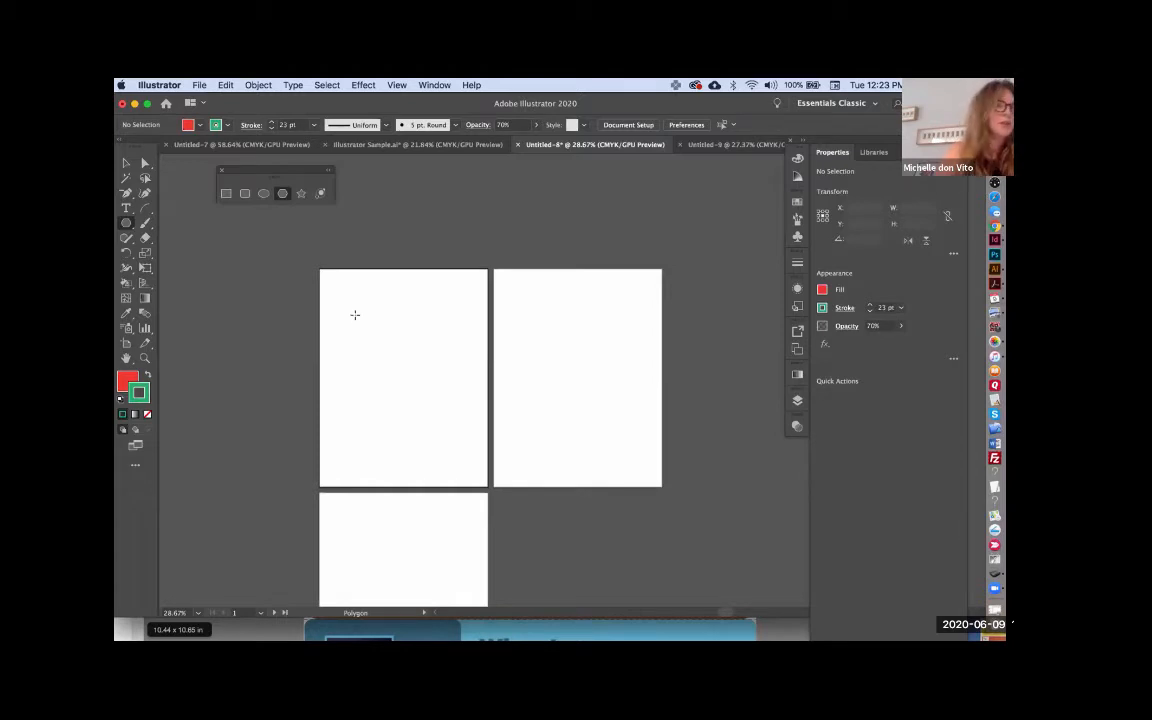
{"action": "mouse_move", "coordinate": [355, 315]}
{"action": "left_mouse_down"}
{"action": "mouse_move", "coordinate": [399, 373]}
{"action": "mouse_move", "coordinate": [386, 352]}
{"action": "mouse_move", "coordinate": [432, 384]}
{"action": "mouse_move", "coordinate": [385, 352]}
{"action": "mouse_move", "coordinate": [522, 407]}
{"action": "mouse_move", "coordinate": [432, 375]}
{"action": "mouse_move", "coordinate": [453, 440]}
{"action": "left_mouse_up"}
{"action": "key", "text": "Down"}
{"action": "key", "text": "Down"}
{"action": "key", "text": "Down"}
{"action": "key", "text": "Down"}
{"action": "key", "text": "Down"}
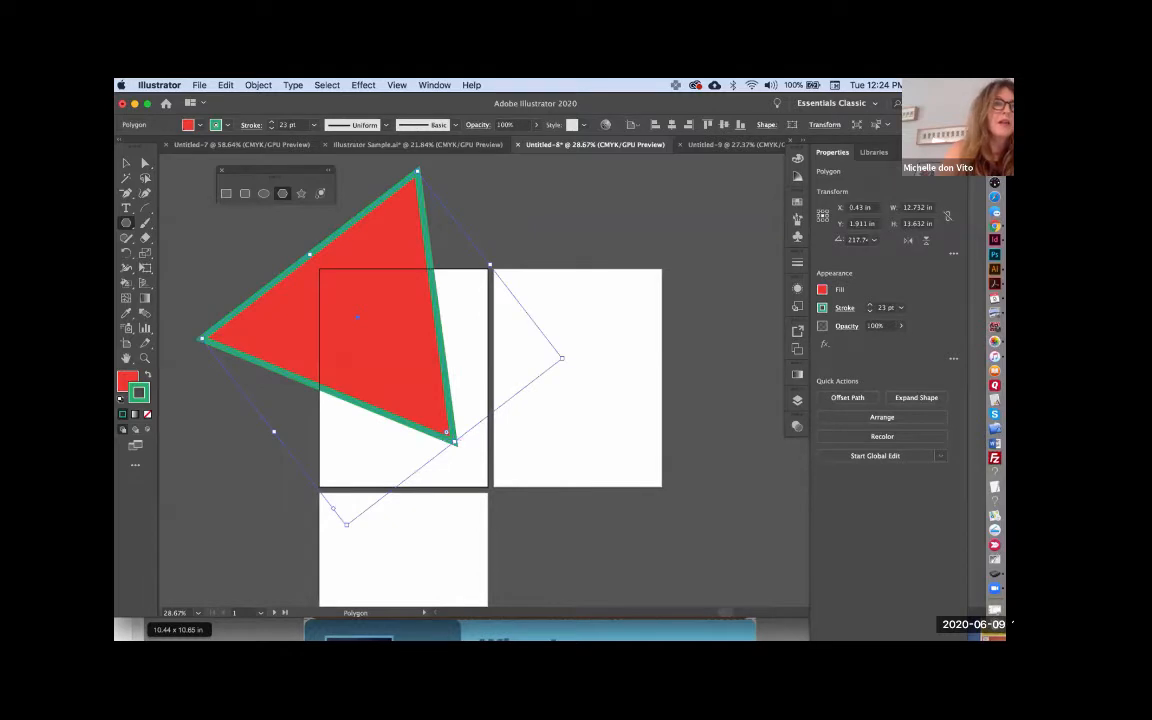
Move the triangle over the first artboard and scale it down proportionally to about 5.68 by 6.08 in.
{"action": "key", "text": "v"}
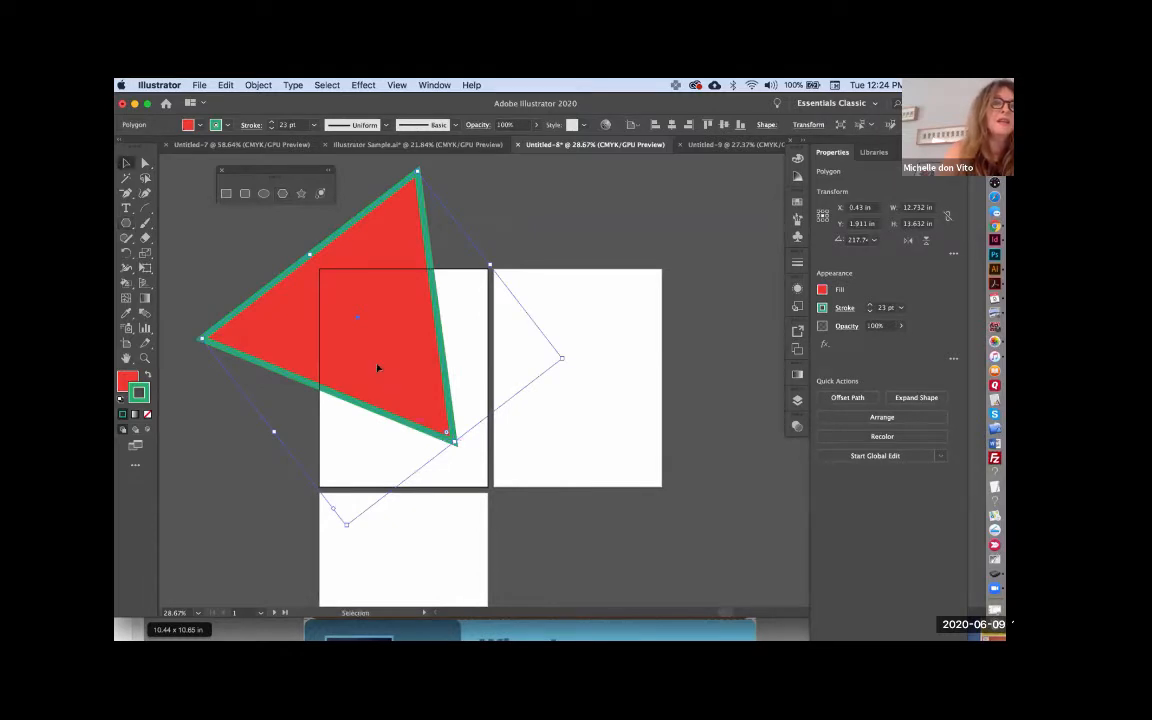
{"action": "left_click_drag", "start_coordinate": [378, 369], "coordinate": [469, 376]}
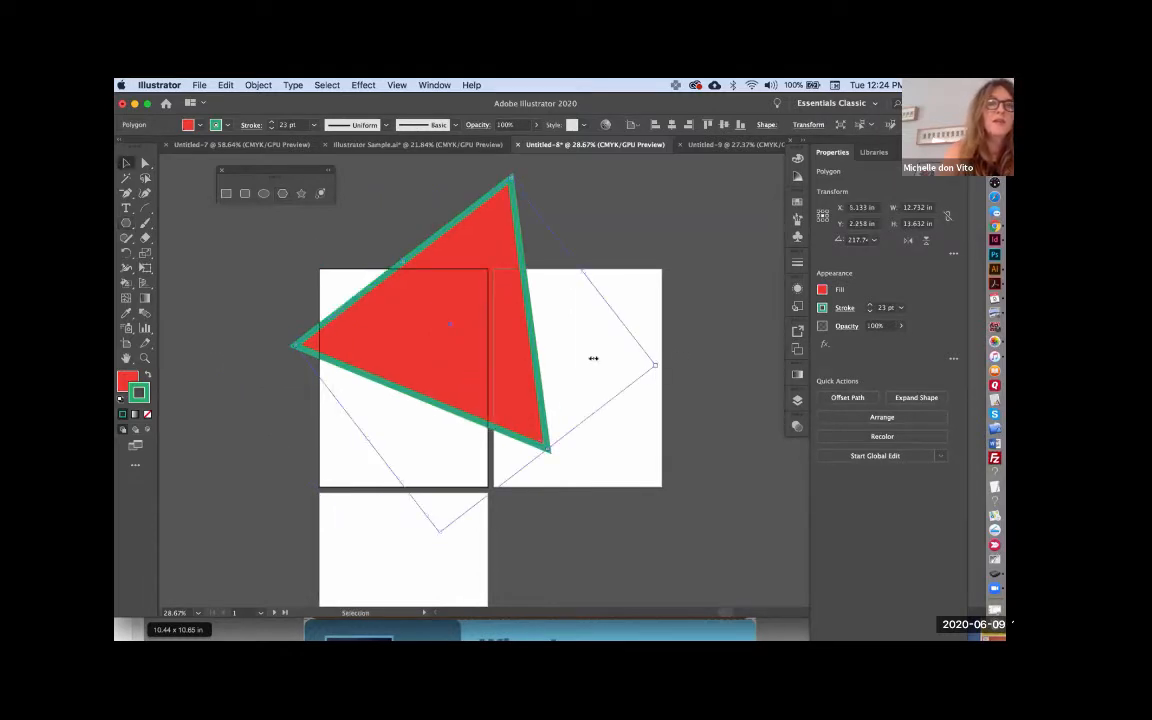
{"action": "left_click_drag", "start_coordinate": [593, 358], "coordinate": [470, 350]}
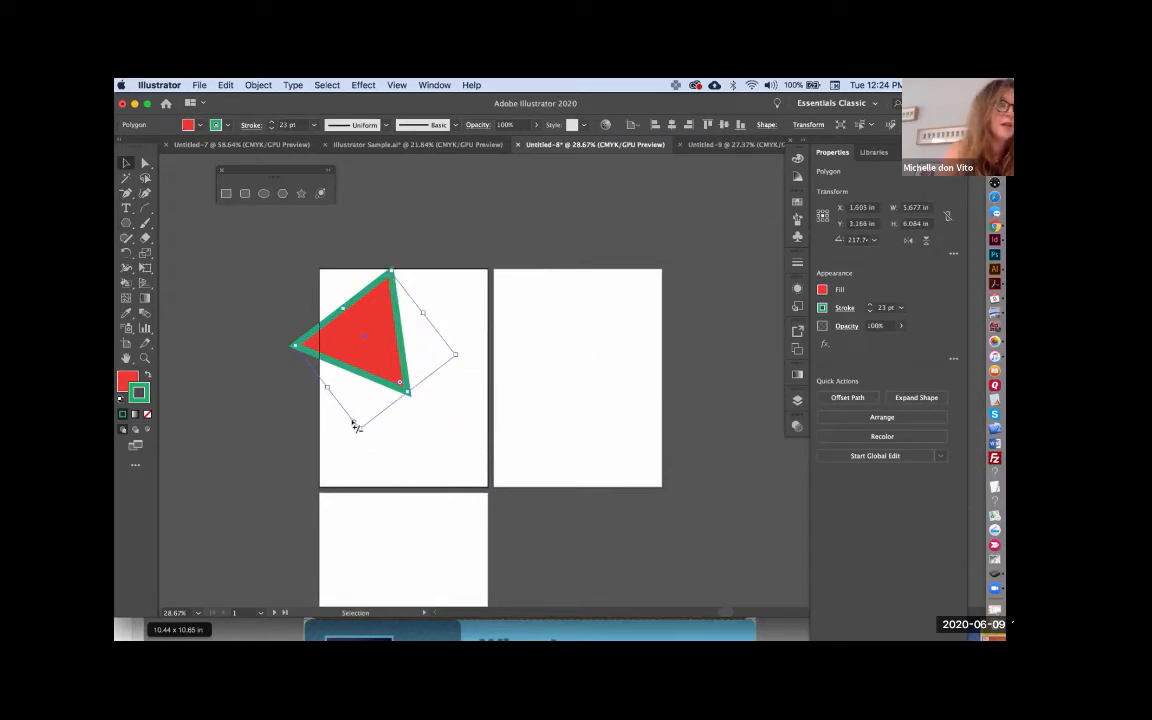
{"action": "scroll", "coordinate": [355, 425], "scroll_direction": "up", "scroll_amount": 5}
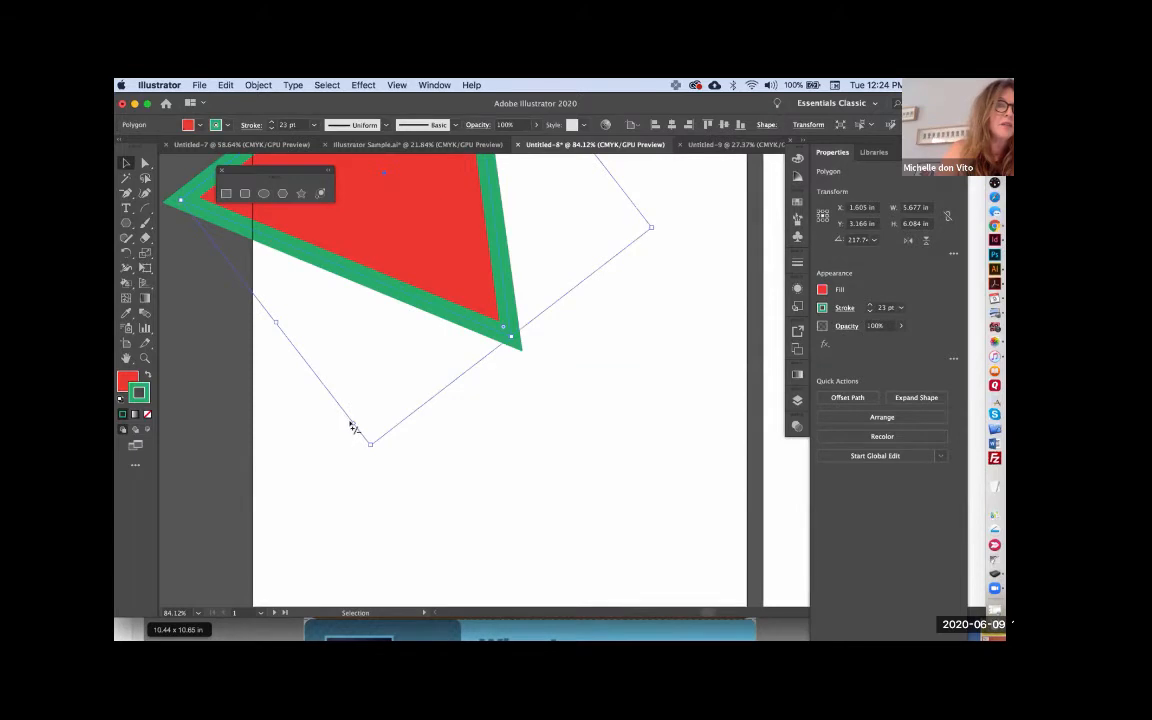
Add a fourth side to the triangle, about 8.09 by 7.95 in overall, and move the resulting polygon onto the first artboard.
{"action": "left_click_drag", "start_coordinate": [350, 424], "coordinate": [332, 402]}
{"action": "left_click_drag", "start_coordinate": [415, 229], "coordinate": [502, 372]}
{"action": "scroll", "coordinate": [487, 421], "scroll_direction": "down", "scroll_amount": 2}
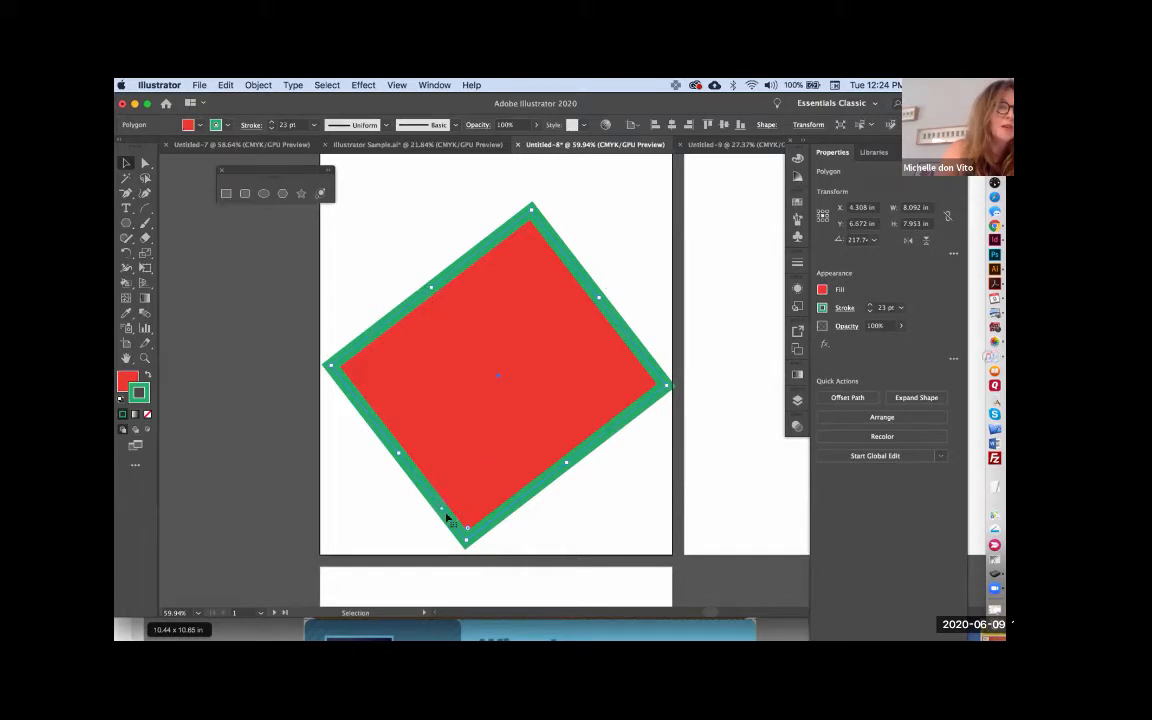
{"action": "scroll", "coordinate": [447, 517], "scroll_direction": "up", "scroll_amount": 5}
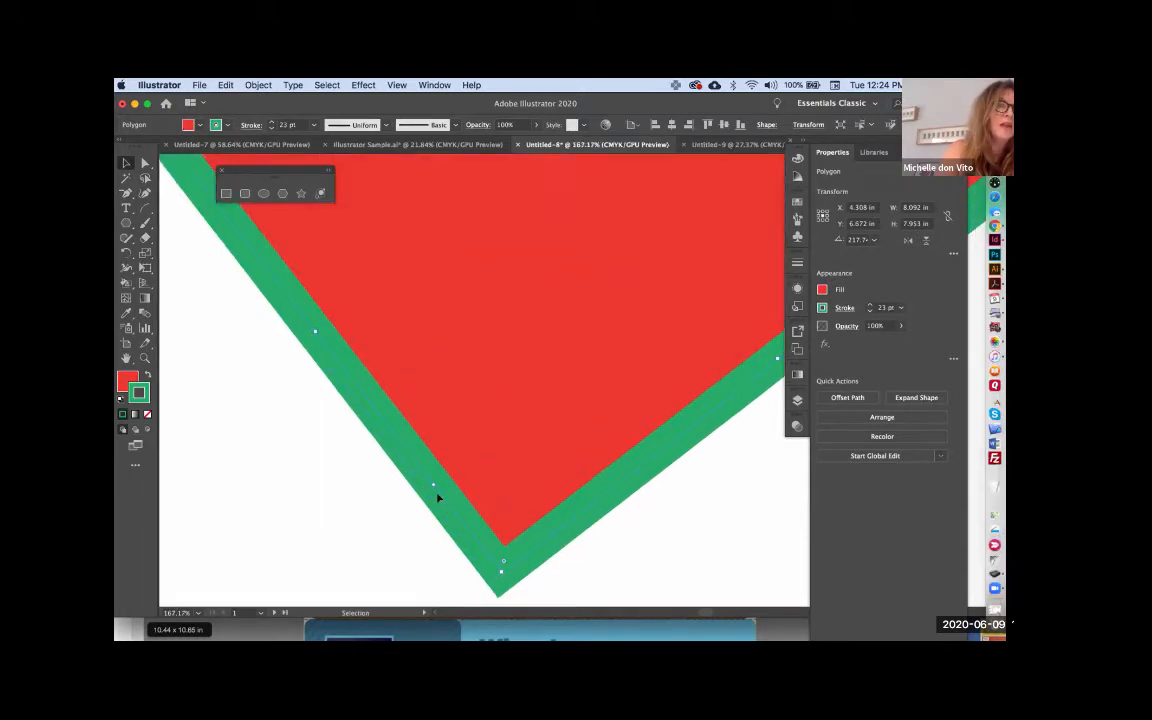
{"action": "scroll", "coordinate": [437, 497], "scroll_direction": "down", "scroll_amount": 5}
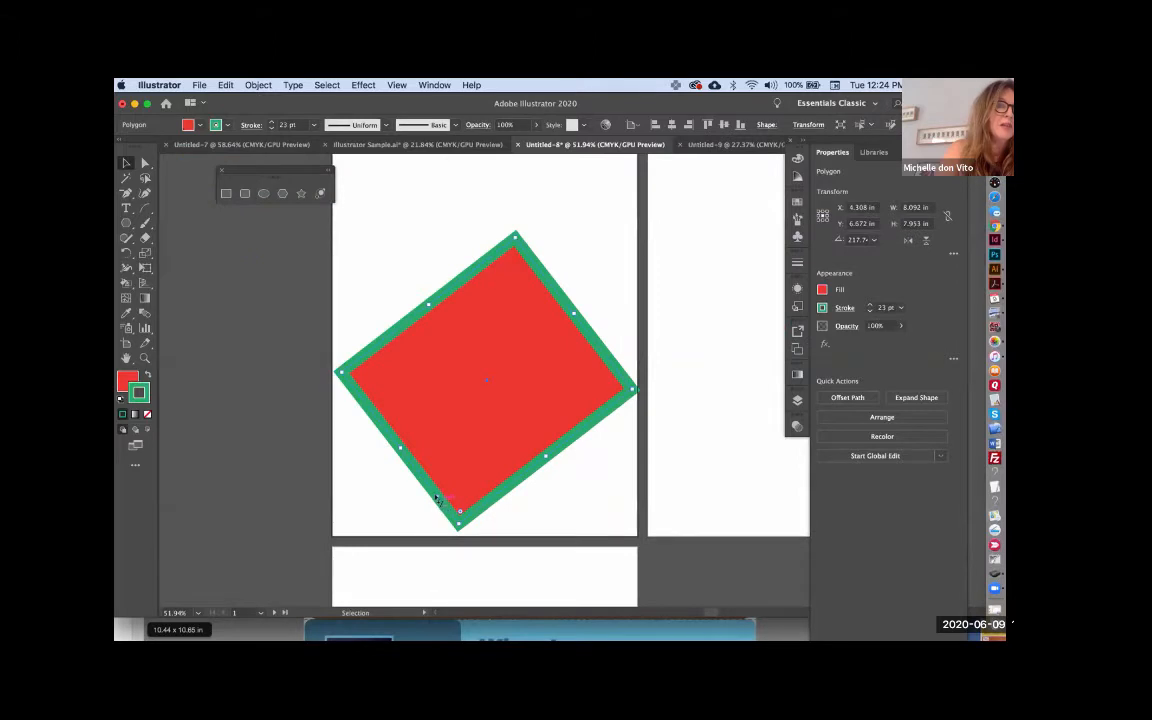
{"action": "mouse_move", "coordinate": [436, 498]}
{"action": "left_mouse_down"}
{"action": "mouse_move", "coordinate": [427, 488]}
{"action": "mouse_move", "coordinate": [449, 517]}
{"action": "mouse_move", "coordinate": [380, 411]}
{"action": "mouse_move", "coordinate": [440, 500]}
{"action": "left_mouse_up"}
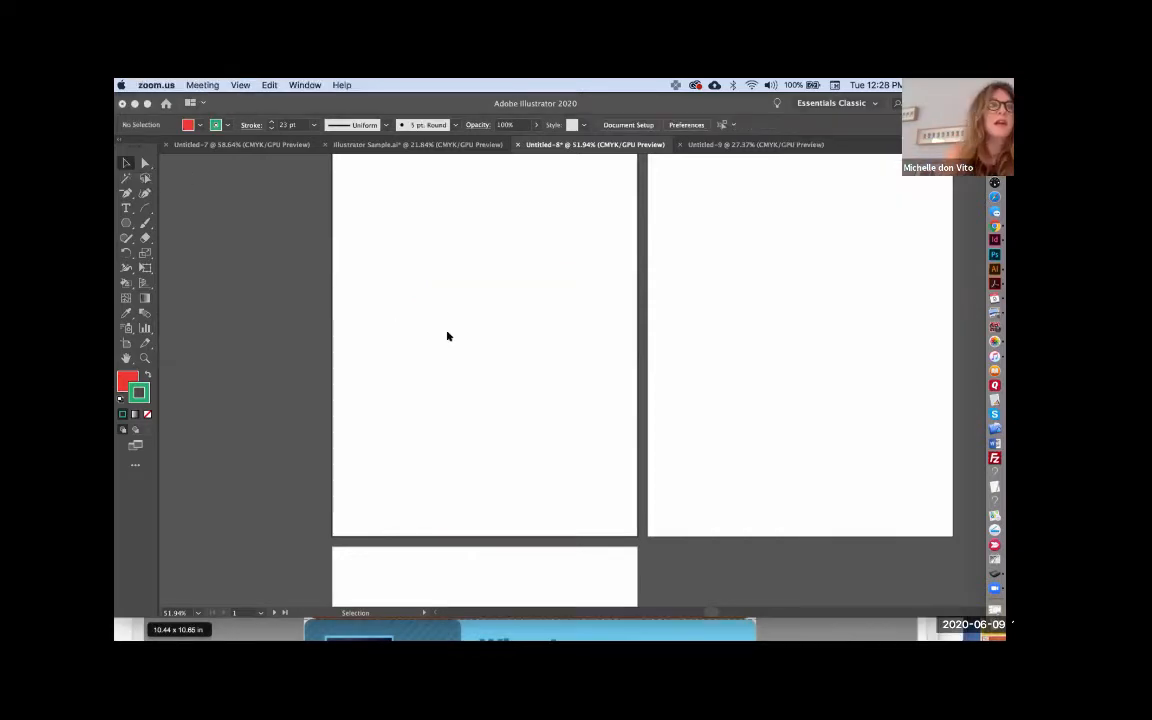
Draw a star outward over the upper part of the first artboard, raised to 18 points, about 8.3 by 8.38 in.
{"action": "left_click", "coordinate": [127, 224]}
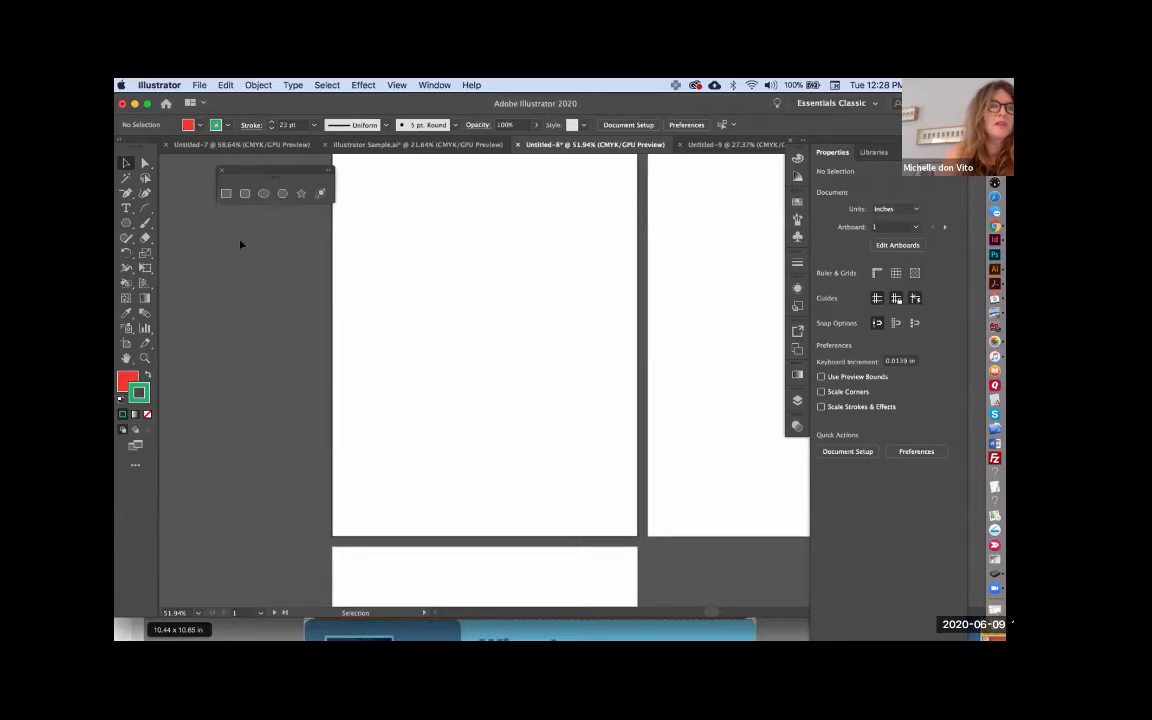
{"action": "left_click", "coordinate": [301, 193]}
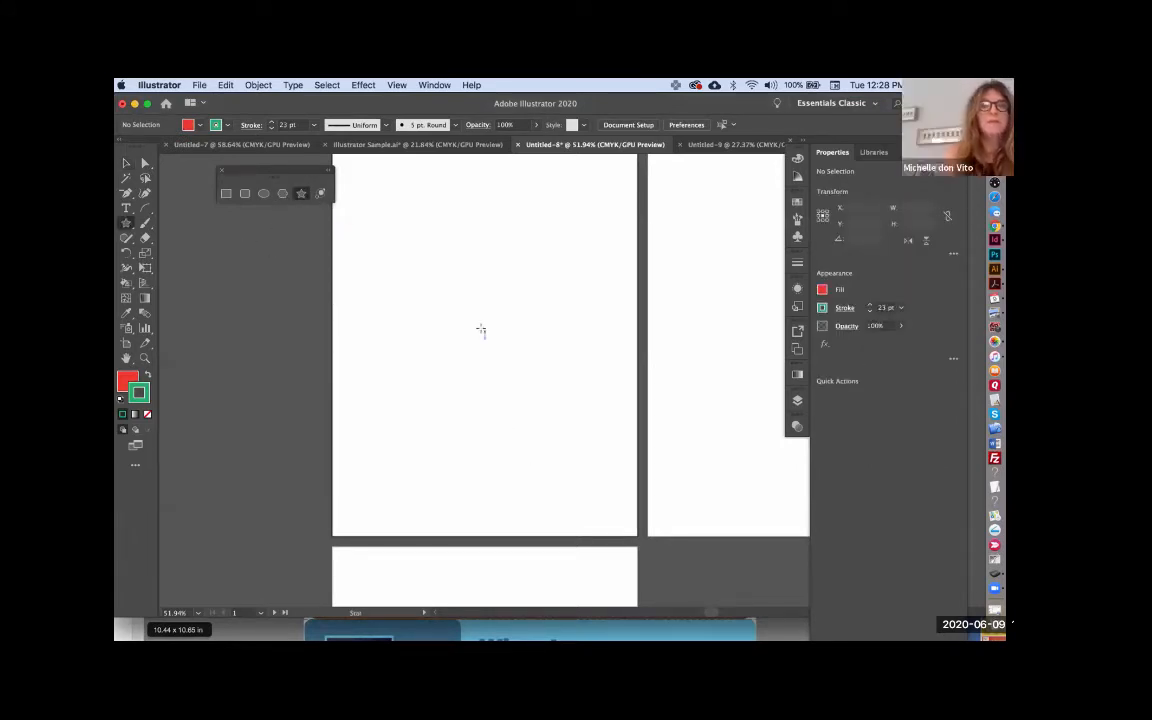
{"action": "mouse_move", "coordinate": [481, 330]}
{"action": "left_mouse_down"}
{"action": "mouse_move", "coordinate": [429, 283]}
{"action": "mouse_move", "coordinate": [419, 249]}
{"action": "mouse_move", "coordinate": [373, 221]}
{"action": "mouse_move", "coordinate": [467, 267]}
{"action": "mouse_move", "coordinate": [501, 301]}
{"action": "left_mouse_up"}
{"action": "key", "text": "super+z"}
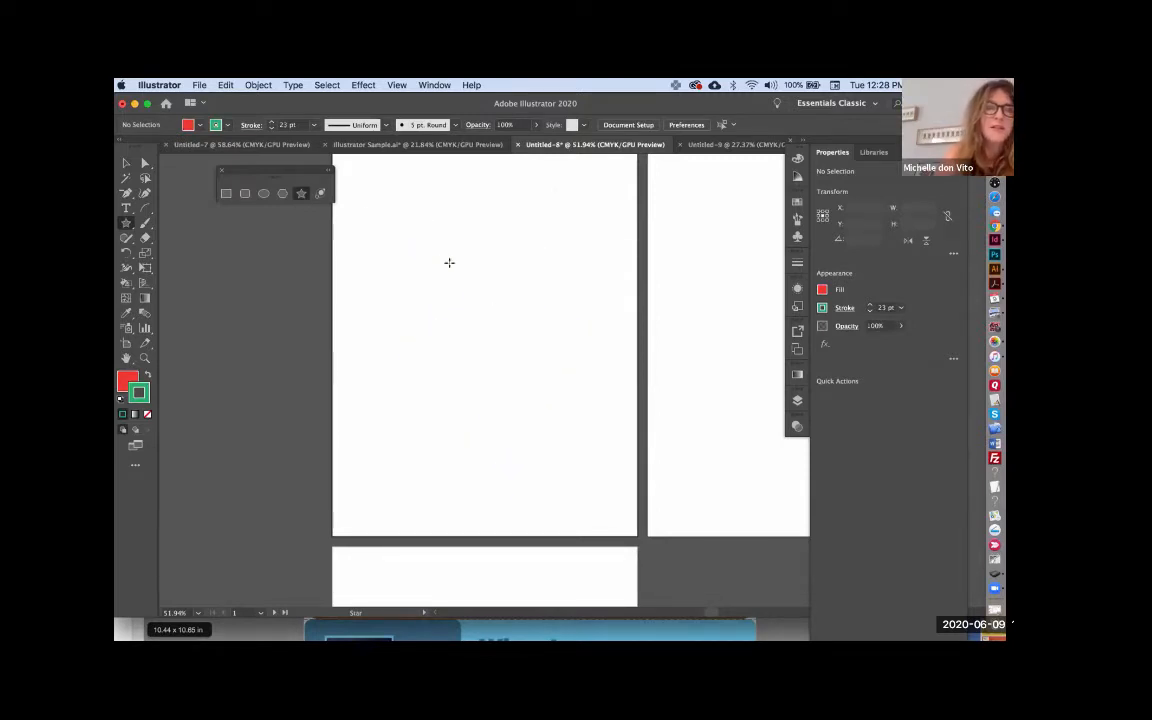
{"action": "left_click_drag", "start_coordinate": [429, 260], "coordinate": [519, 384]}
{"action": "key", "text": "Up"}
{"action": "key", "text": "Up"}
{"action": "key", "text": "Up"}
{"action": "key", "text": "Up"}
{"action": "key", "text": "Up"}
{"action": "key", "text": "Up"}
{"action": "key", "text": "Up"}
{"action": "key", "text": "Up"}
{"action": "key", "text": "Up"}
{"action": "key", "text": "Up"}
{"action": "key", "text": "Up"}
{"action": "key", "text": "Up"}
{"action": "key", "text": "Up"}
{"action": "key", "text": "Up"}
{"action": "key", "text": "Up"}
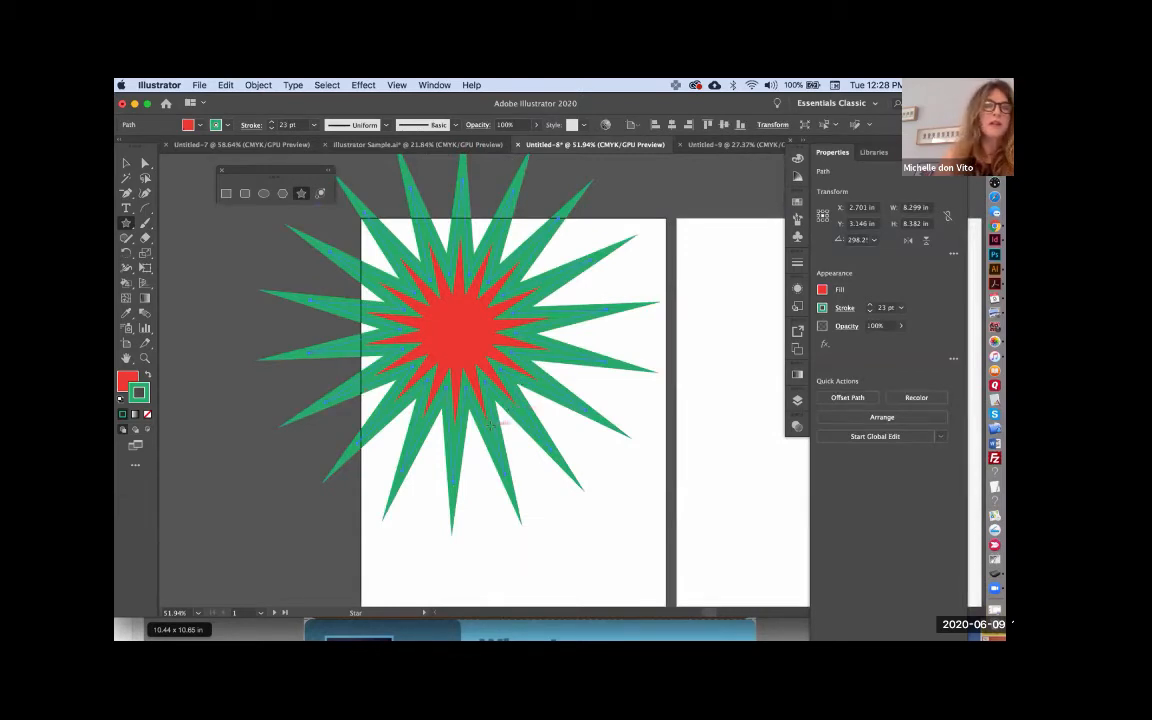
Move the 18-point star down over the first artboard, to about X 4.35 in, Y 4.65 in.
{"action": "scroll", "coordinate": [490, 422], "scroll_direction": "down", "scroll_amount": 1}
{"action": "scroll", "coordinate": [491, 426], "scroll_direction": "right", "scroll_amount": 5}
{"action": "left_click", "coordinate": [399, 289]}
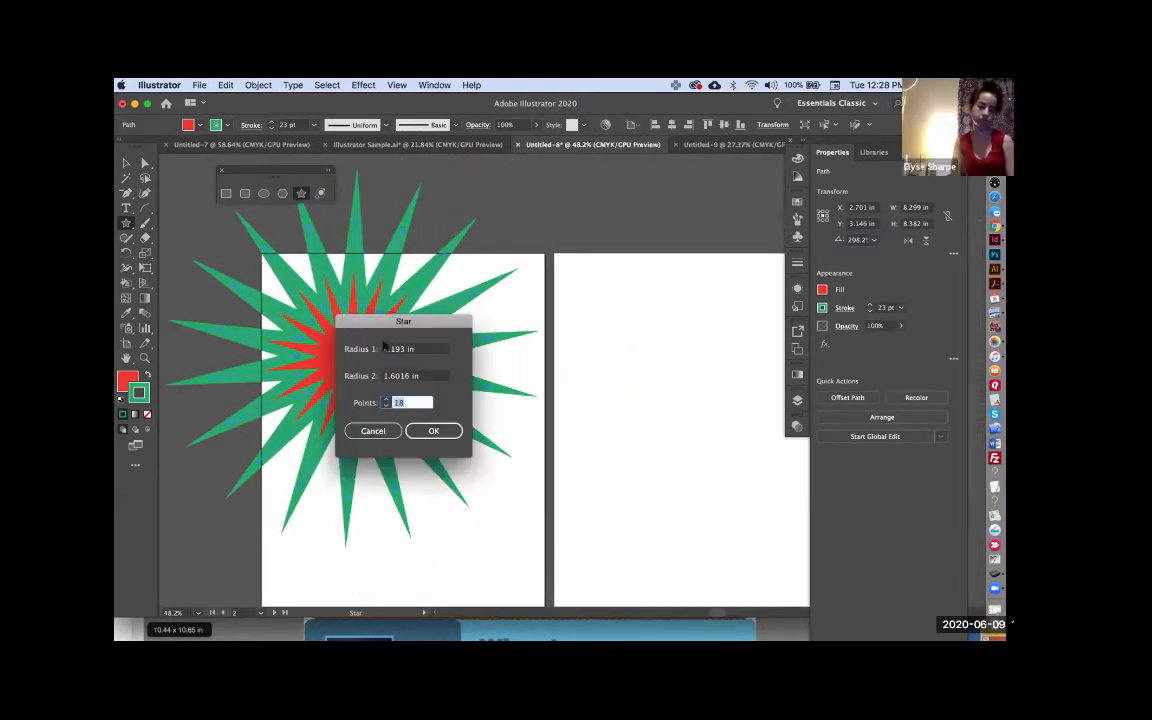
{"action": "left_click", "coordinate": [366, 432]}
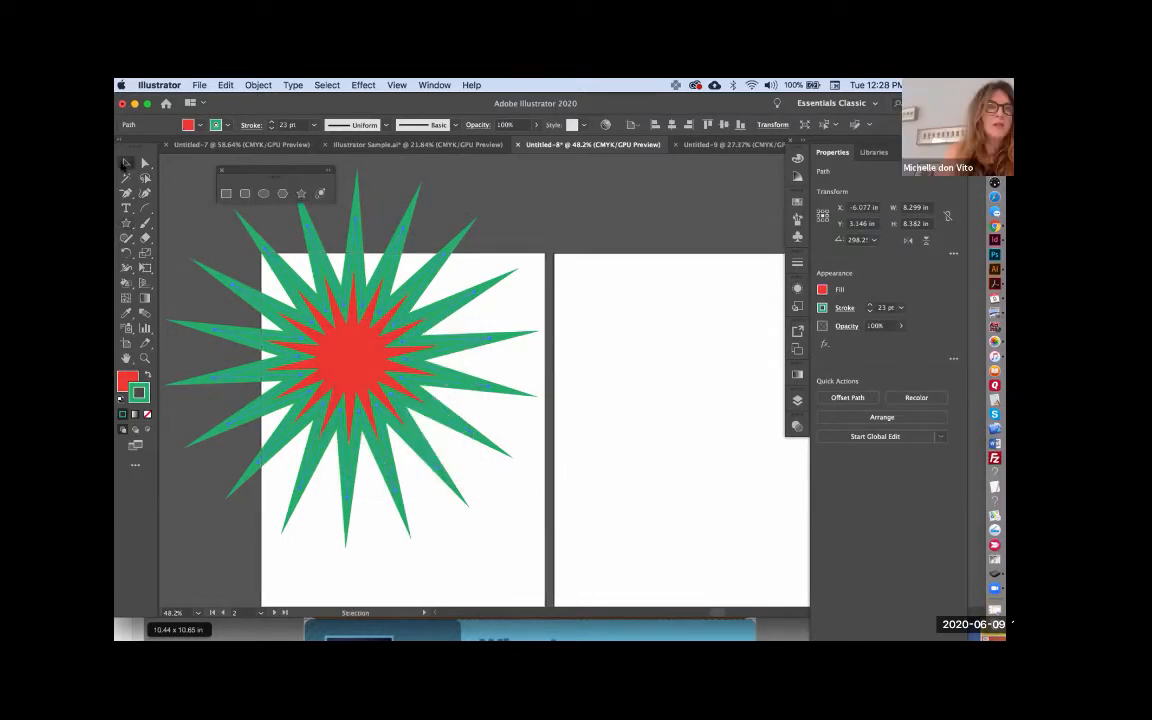
{"action": "key", "text": "v"}
{"action": "left_click_drag", "start_coordinate": [316, 372], "coordinate": [381, 390]}
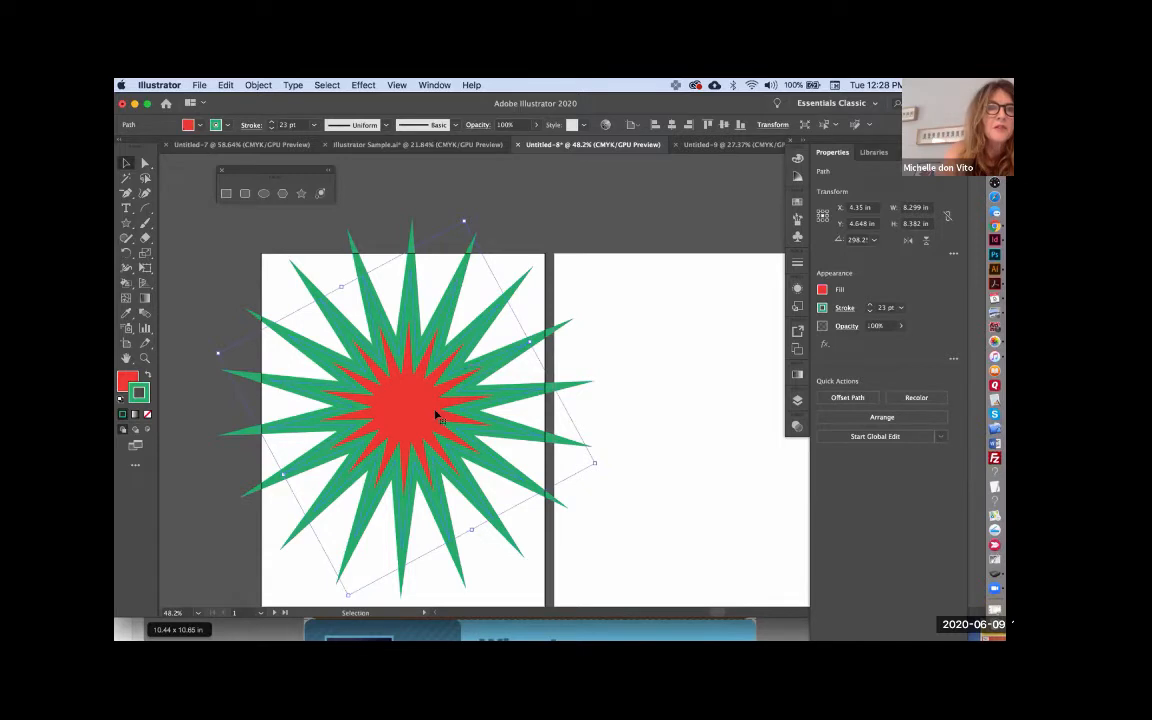
Reduce the 18-point star's green stroke to none, shift the star slightly across to about X 4.03 in, and deselect it.
{"action": "left_click", "coordinate": [869, 309]}
{"action": "left_click", "coordinate": [869, 309]}
{"action": "left_click", "coordinate": [869, 309]}
{"action": "left_click", "coordinate": [869, 309]}
{"action": "left_click", "coordinate": [869, 309]}
{"action": "left_click", "coordinate": [869, 309]}
{"action": "left_click", "coordinate": [869, 309]}
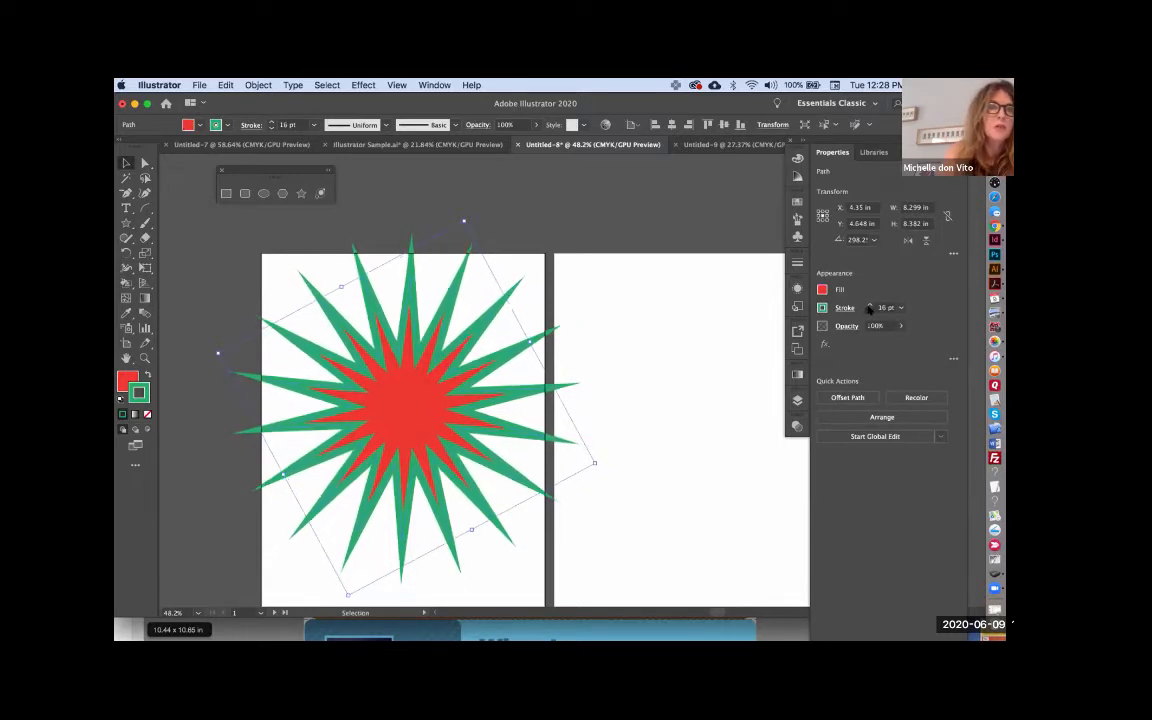
{"action": "left_click", "coordinate": [869, 309]}
{"action": "left_click", "coordinate": [869, 309]}
{"action": "left_click", "coordinate": [869, 309]}
{"action": "left_click", "coordinate": [869, 309]}
{"action": "left_click", "coordinate": [869, 309]}
{"action": "left_click", "coordinate": [869, 309]}
{"action": "left_click", "coordinate": [869, 309]}
{"action": "left_click", "coordinate": [869, 309]}
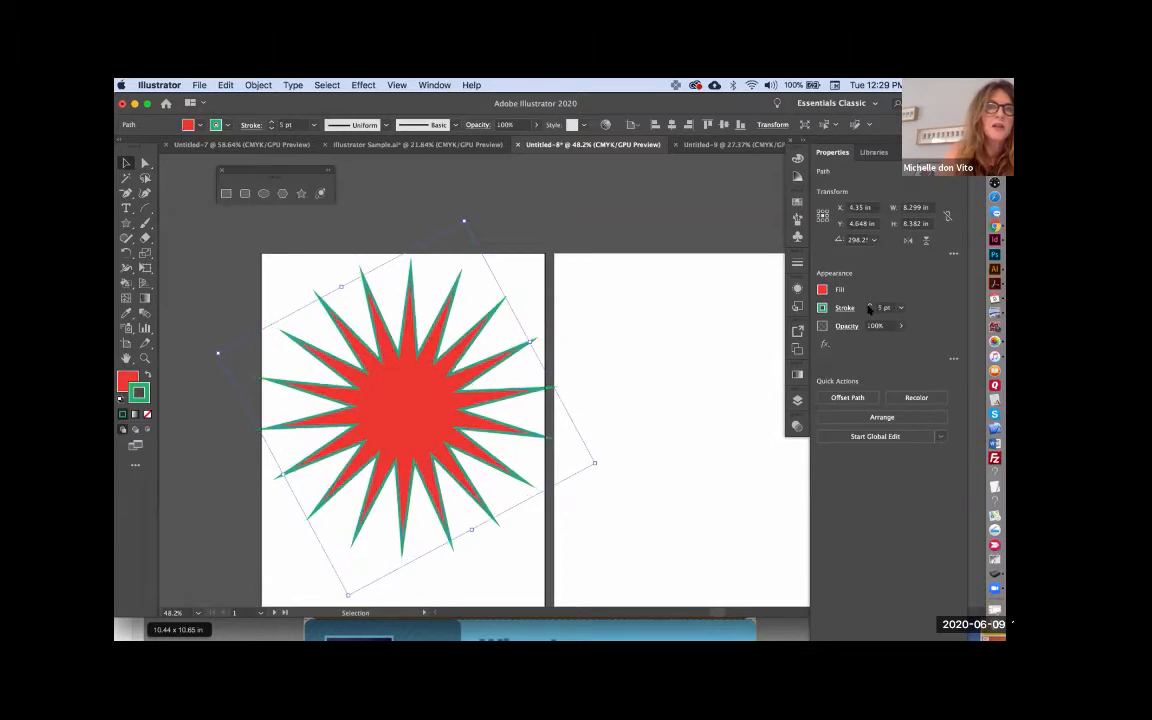
{"action": "left_click", "coordinate": [869, 309]}
{"action": "left_click", "coordinate": [869, 309]}
{"action": "left_click", "coordinate": [869, 309]}
{"action": "left_click", "coordinate": [869, 309]}
{"action": "left_click", "coordinate": [869, 309]}
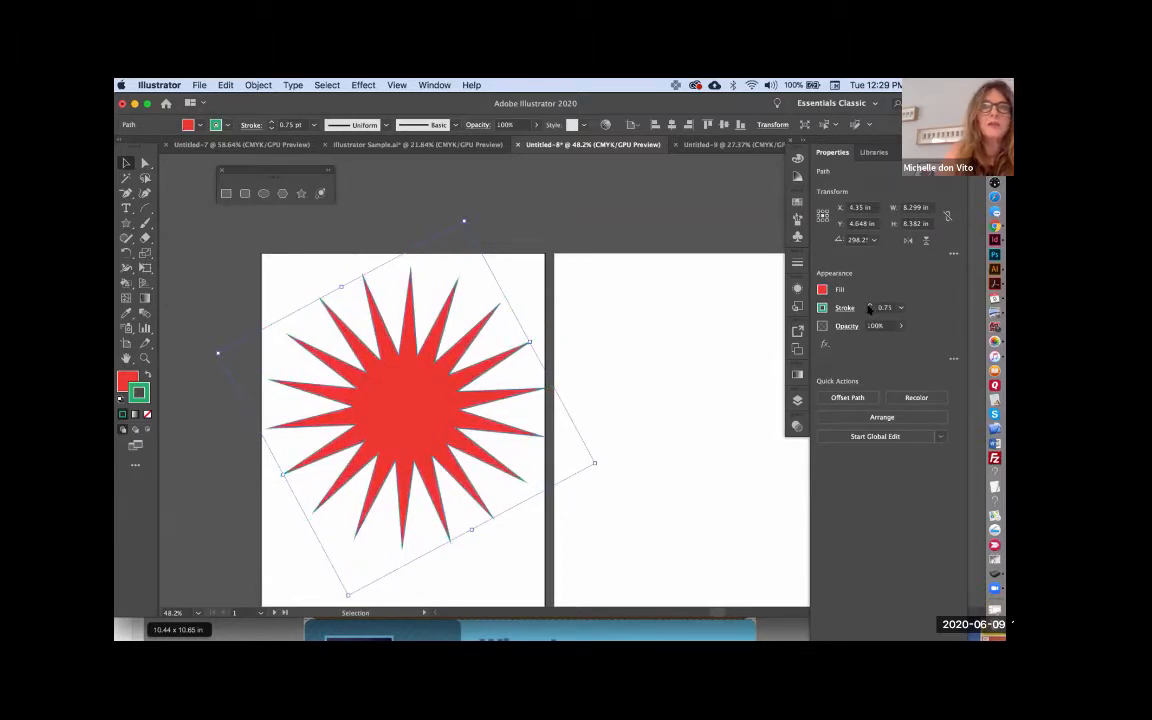
{"action": "left_click", "coordinate": [869, 309]}
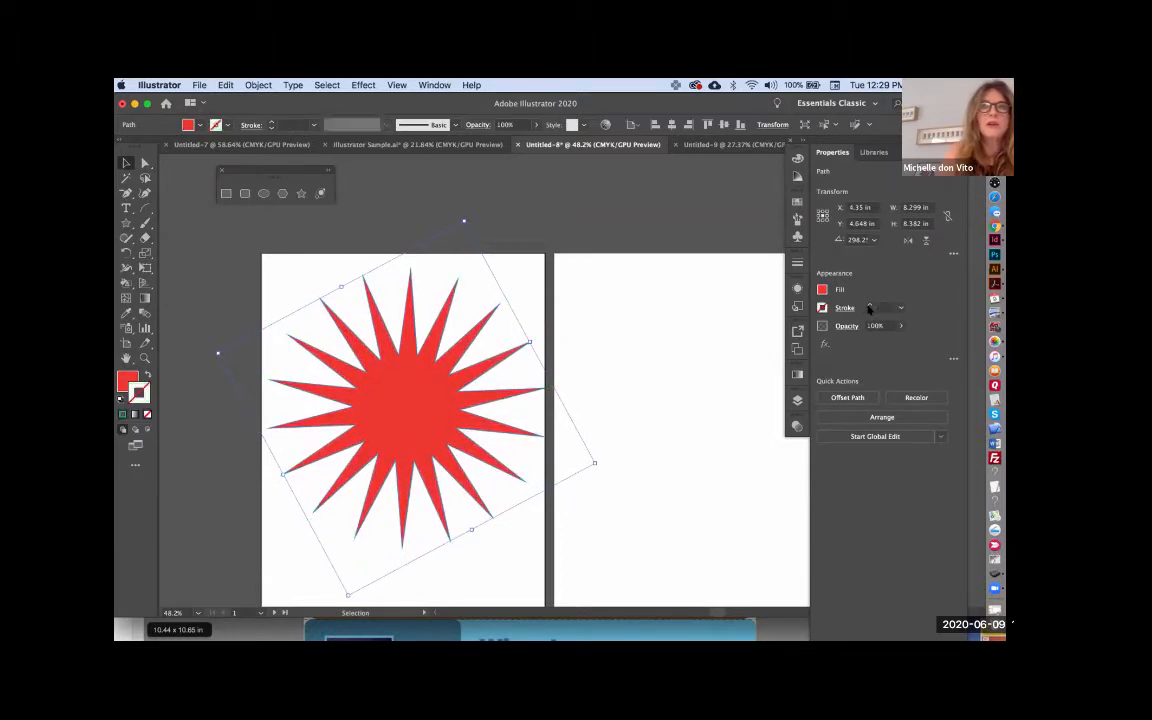
{"action": "left_click_drag", "start_coordinate": [398, 413], "coordinate": [388, 414]}
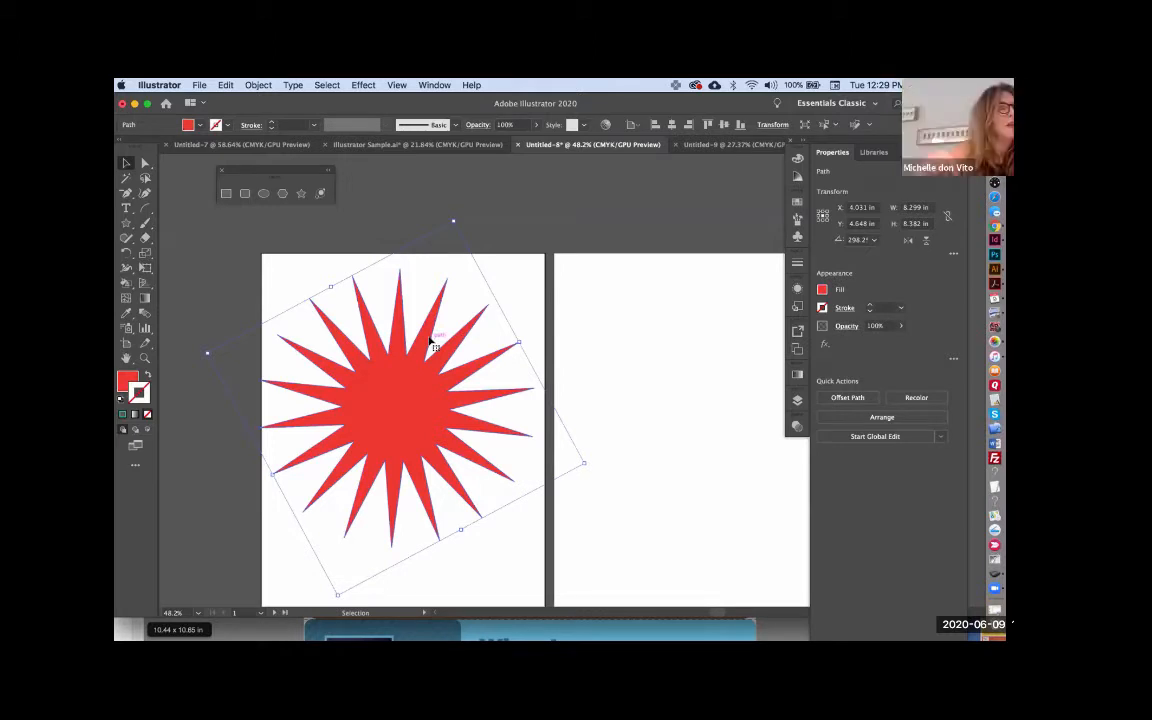
{"action": "left_click", "coordinate": [373, 231]}
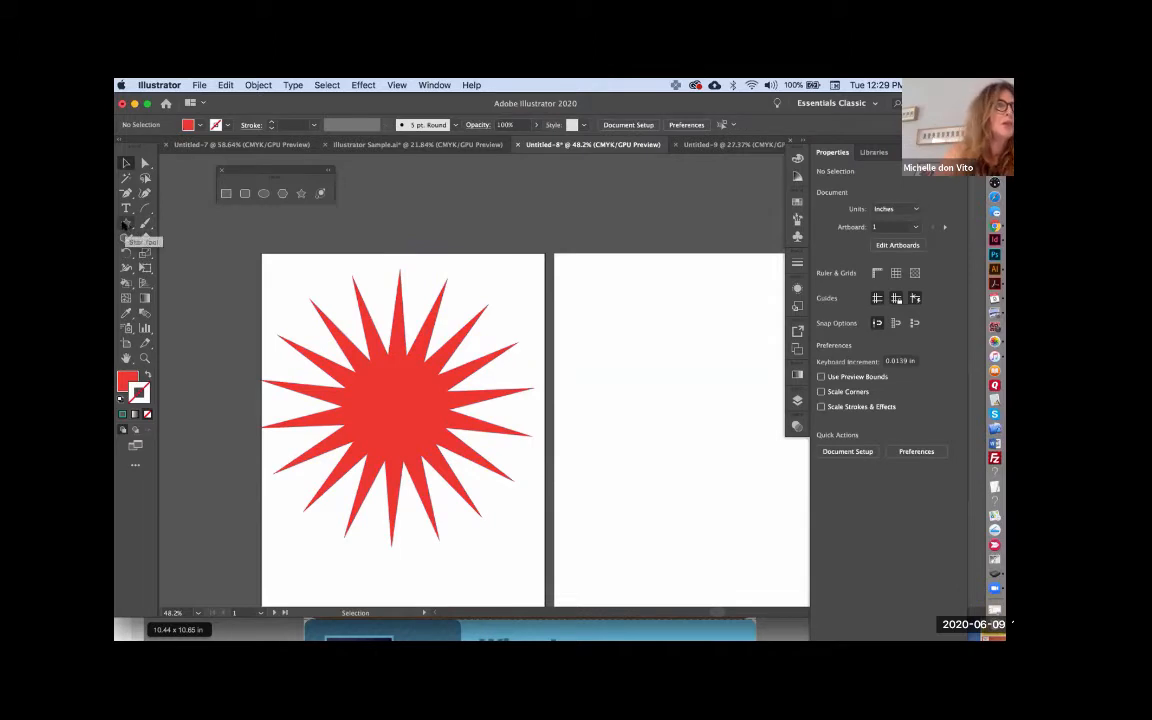
Create a five-point star on the second artboard with Radius 1 of 100 px and Radius 2 of 200 px.
{"action": "left_click", "coordinate": [127, 224]}
{"action": "scroll", "coordinate": [445, 420], "scroll_direction": "down", "scroll_amount": 1}
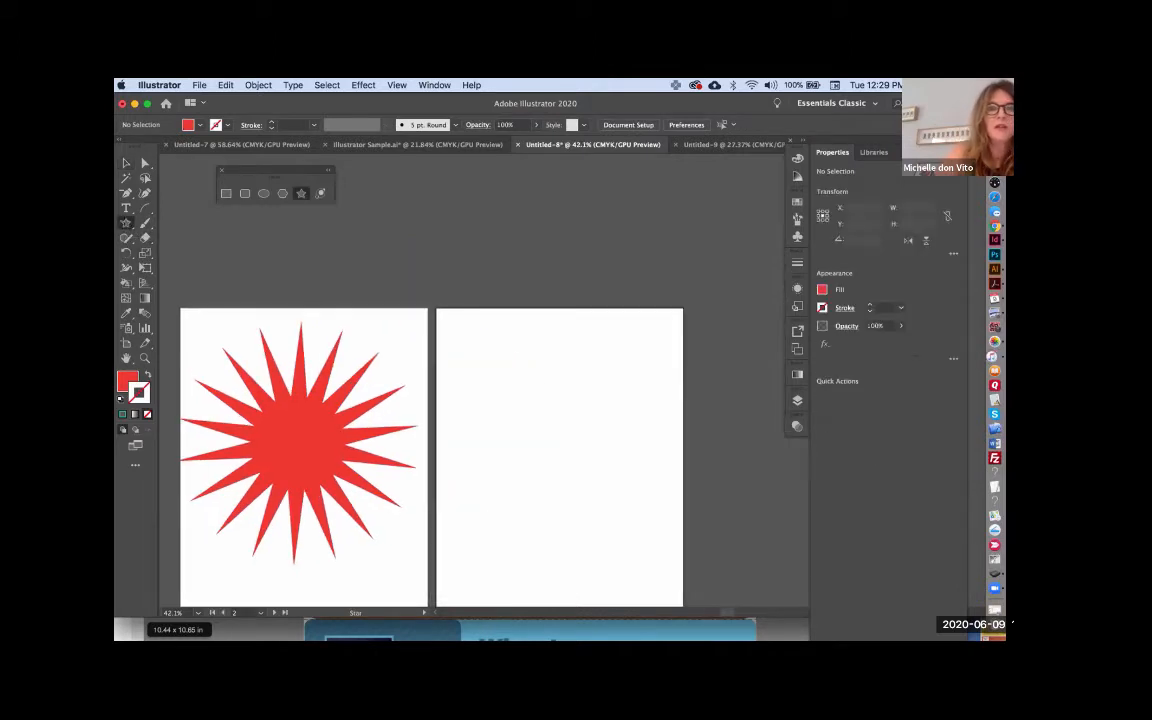
{"action": "left_click", "coordinate": [365, 347]}
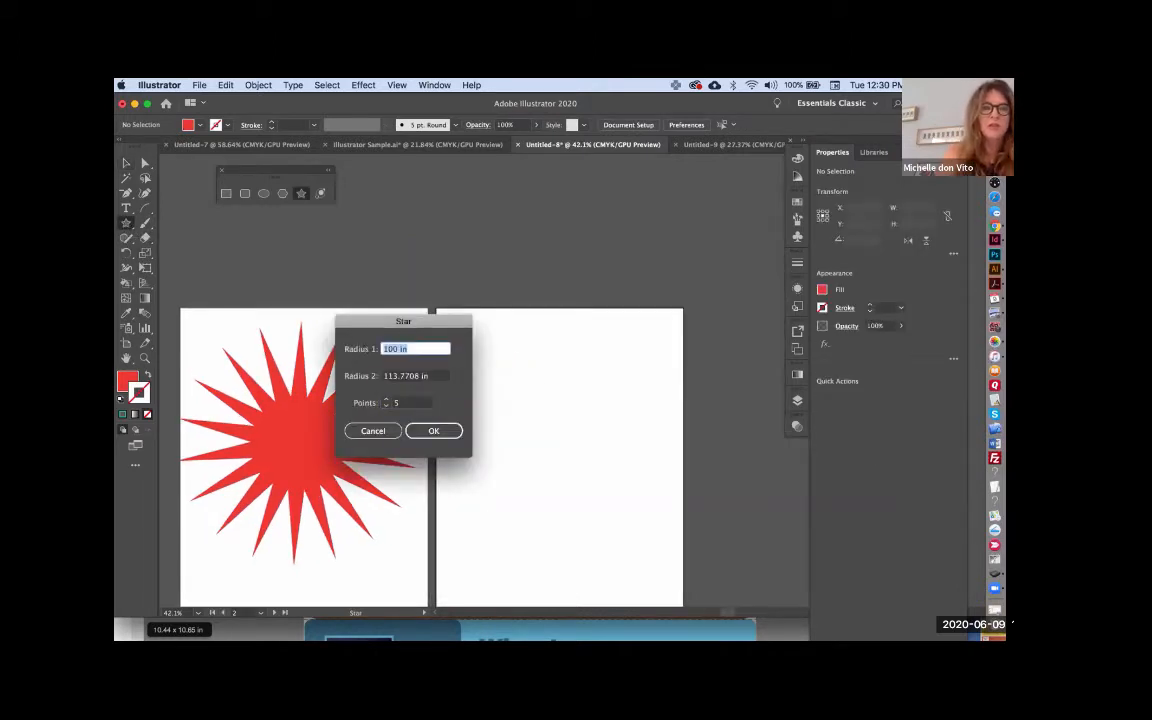
{"action": "type", "text": "100"}
{"action": "key", "text": "Tab"}
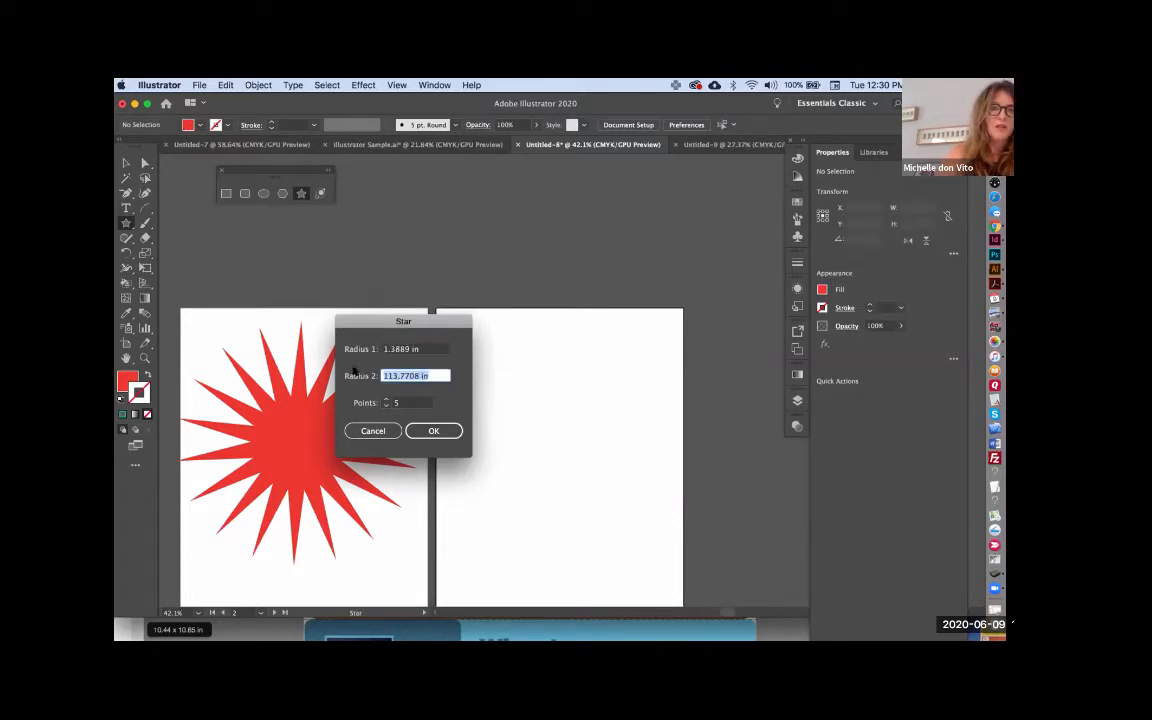
{"action": "type", "text": "200p"}
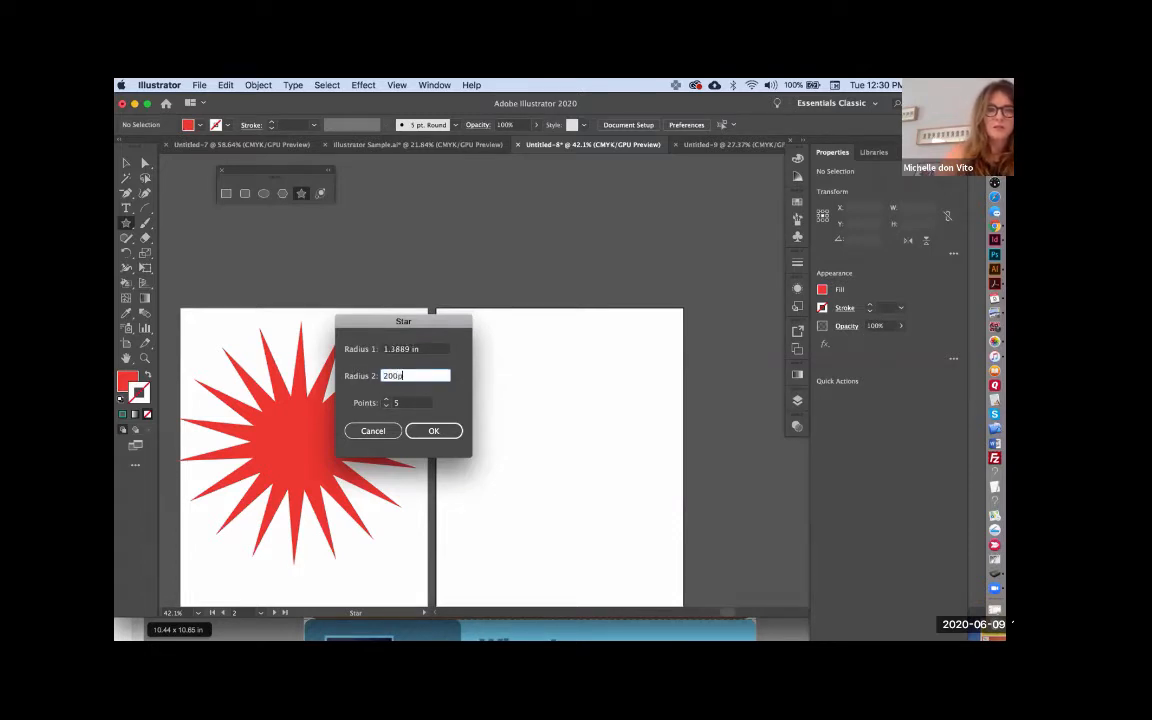
{"action": "key", "text": "Return"}
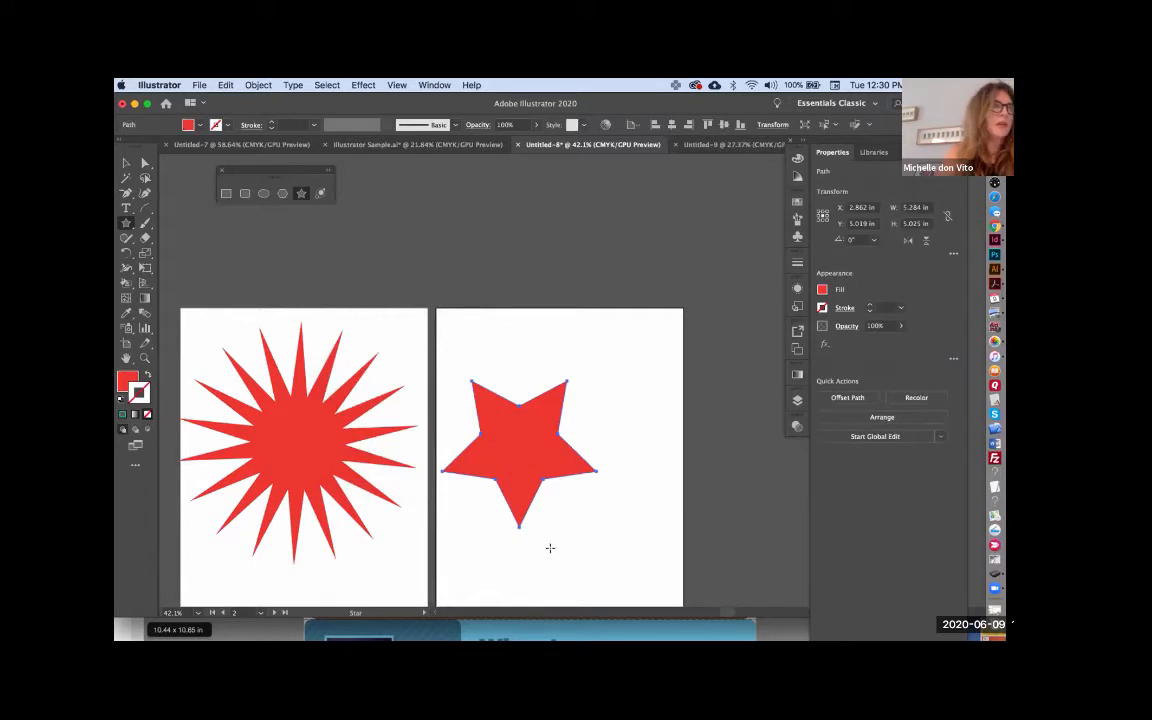
Rotate the five-point star about 34.15° so it stands upright and move it to the upper part of the second artboard.
{"action": "left_click", "coordinate": [127, 162]}
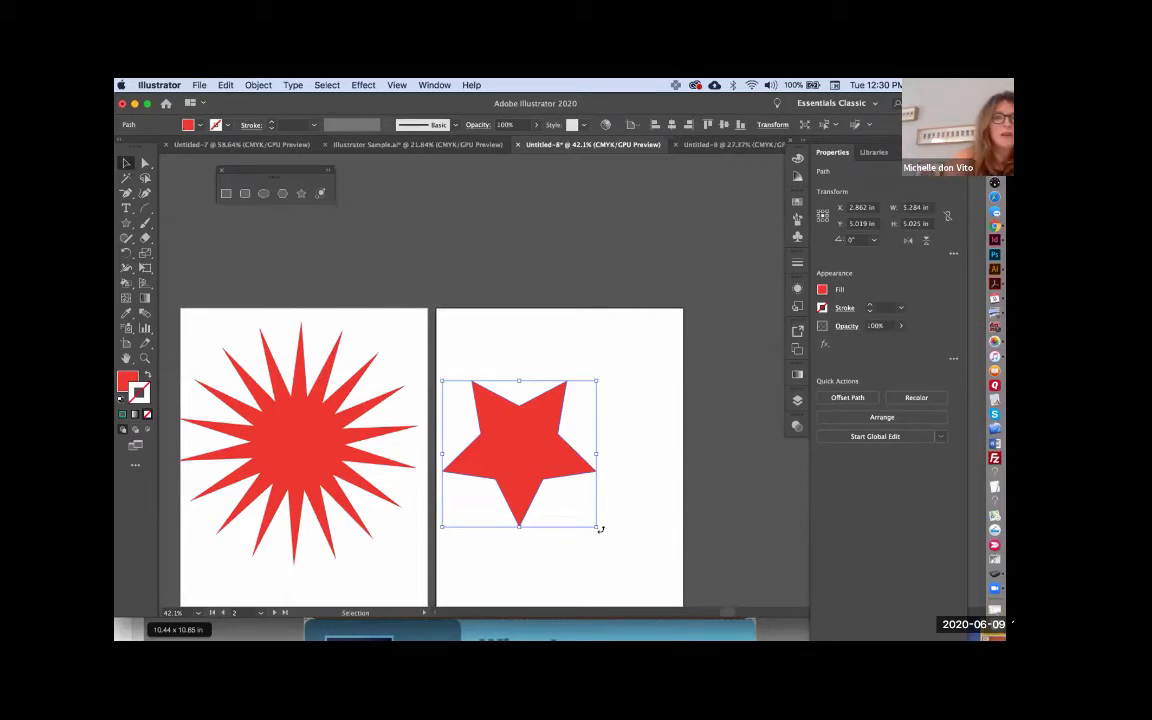
{"action": "left_click_drag", "start_coordinate": [600, 529], "coordinate": [628, 471]}
{"action": "left_click", "coordinate": [395, 240]}
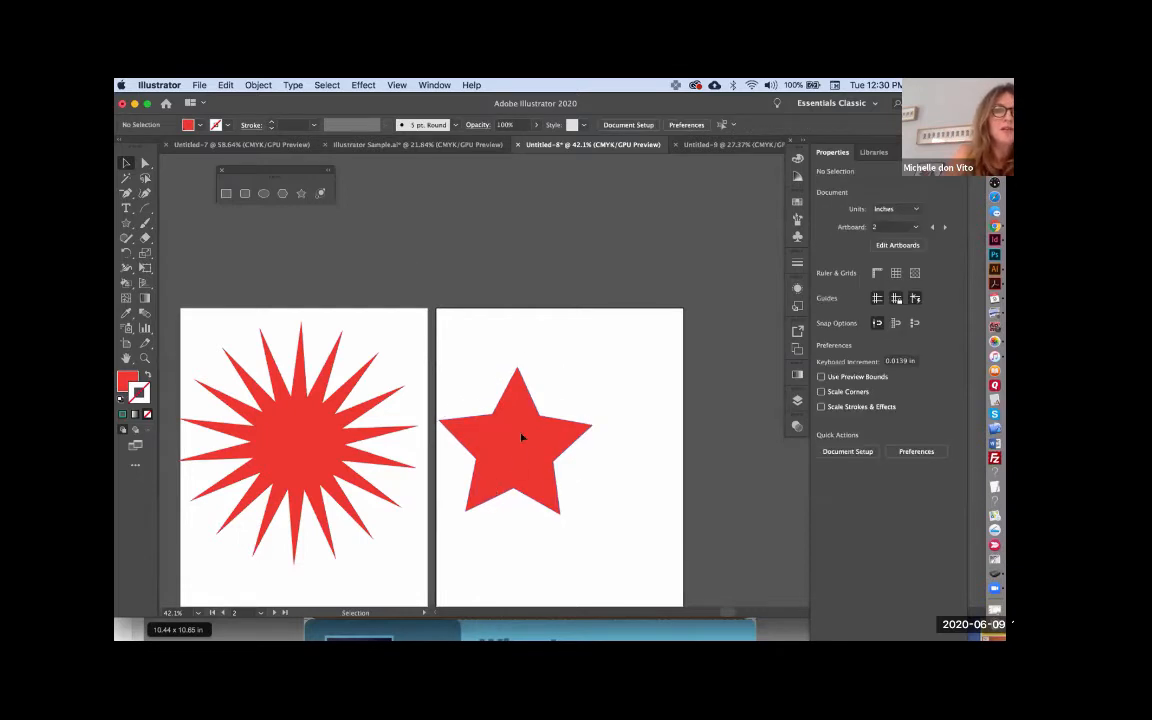
{"action": "left_click_drag", "start_coordinate": [521, 437], "coordinate": [540, 398]}
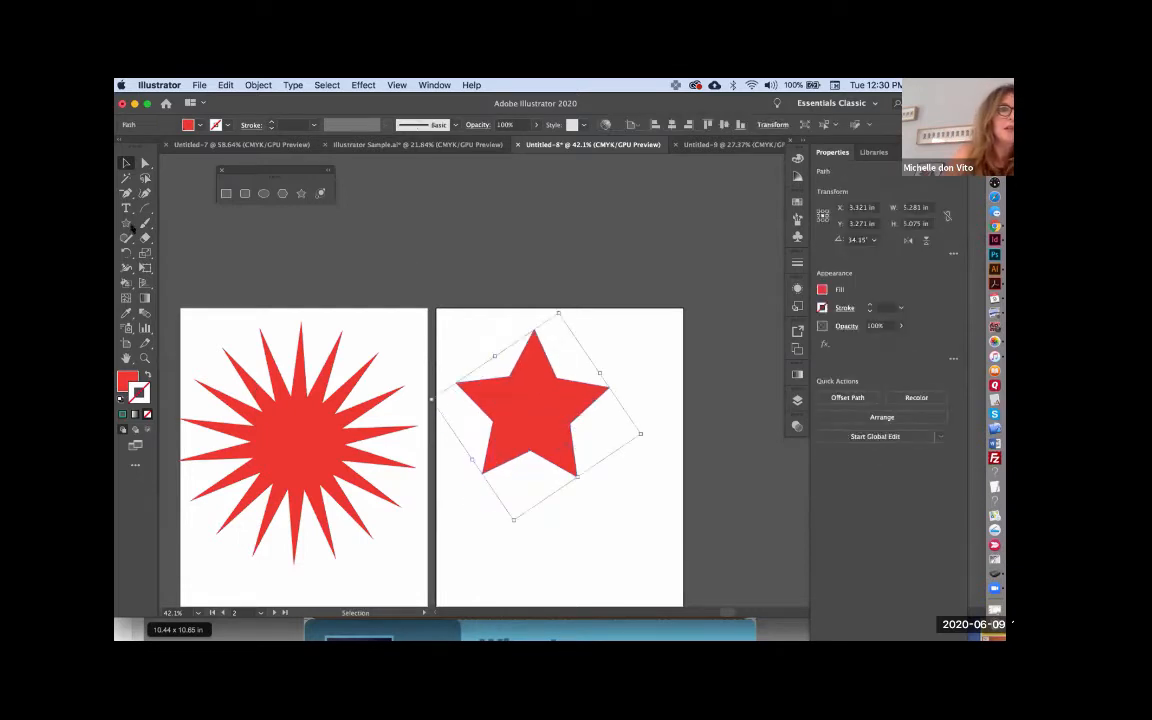
Draw a circle about 2.81 in wide from the five-point star's centre, with no fill and a 3 pt yellow stroke.
{"action": "left_click", "coordinate": [264, 194]}
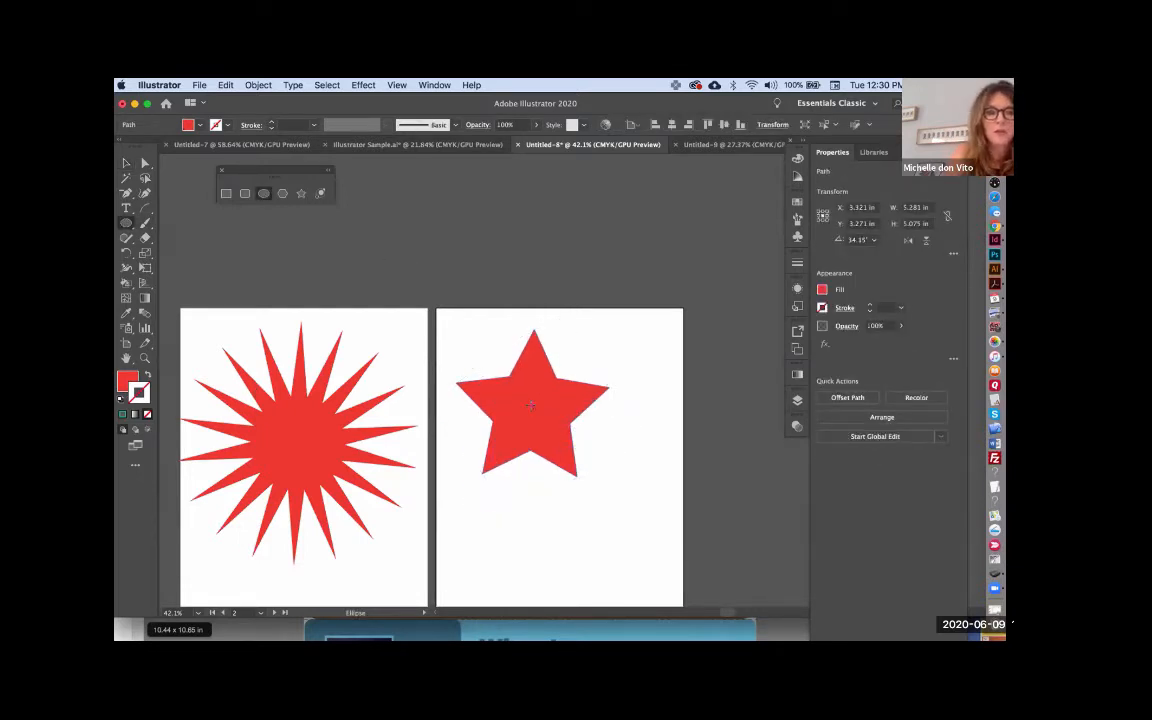
{"action": "left_click_drag", "start_coordinate": [530, 405], "coordinate": [491, 366]}
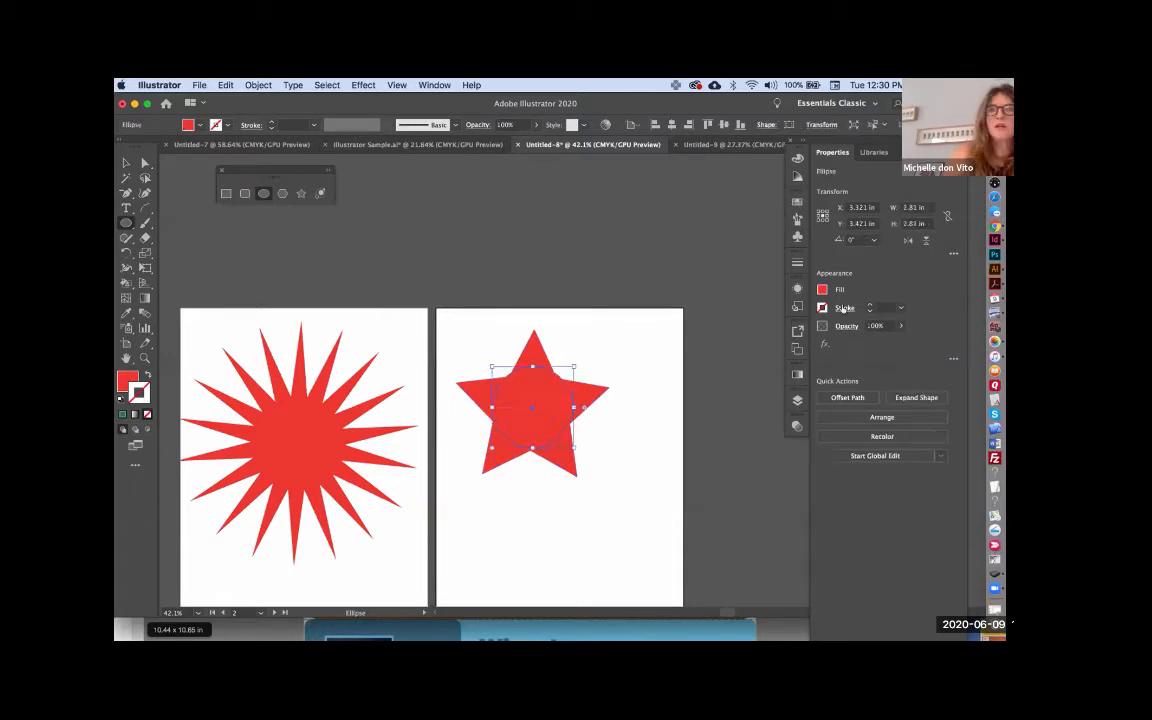
{"action": "left_click", "coordinate": [823, 308]}
{"action": "left_click", "coordinate": [729, 353]}
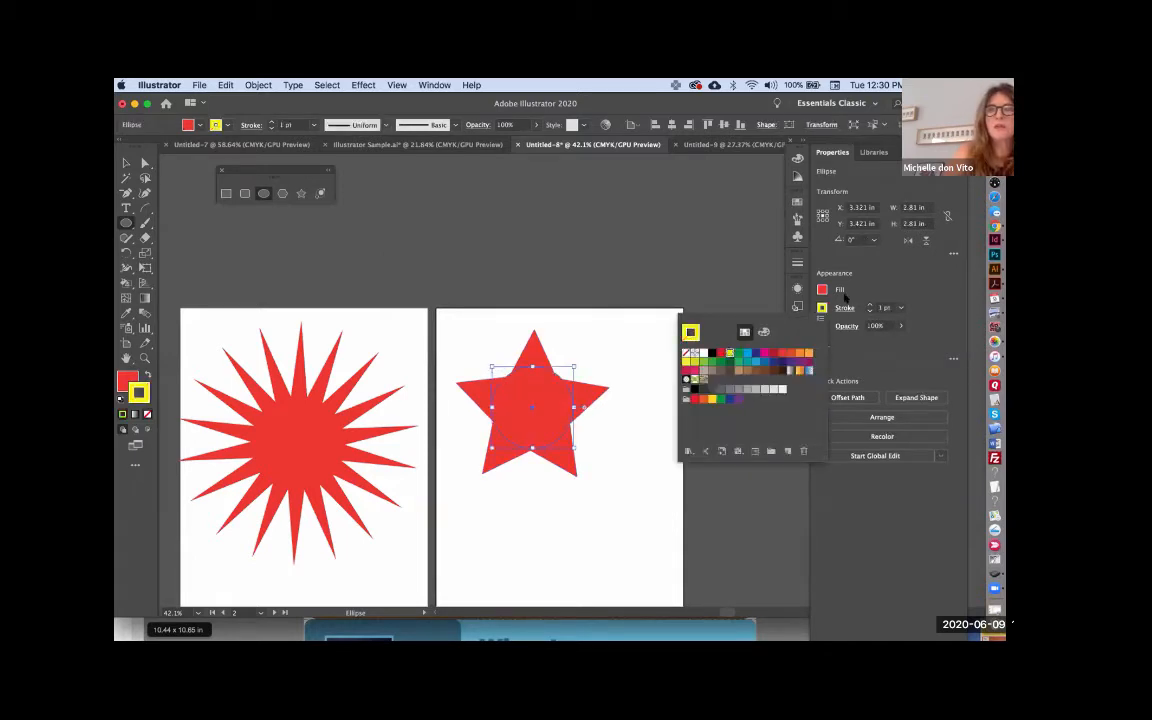
{"action": "left_click", "coordinate": [824, 291]}
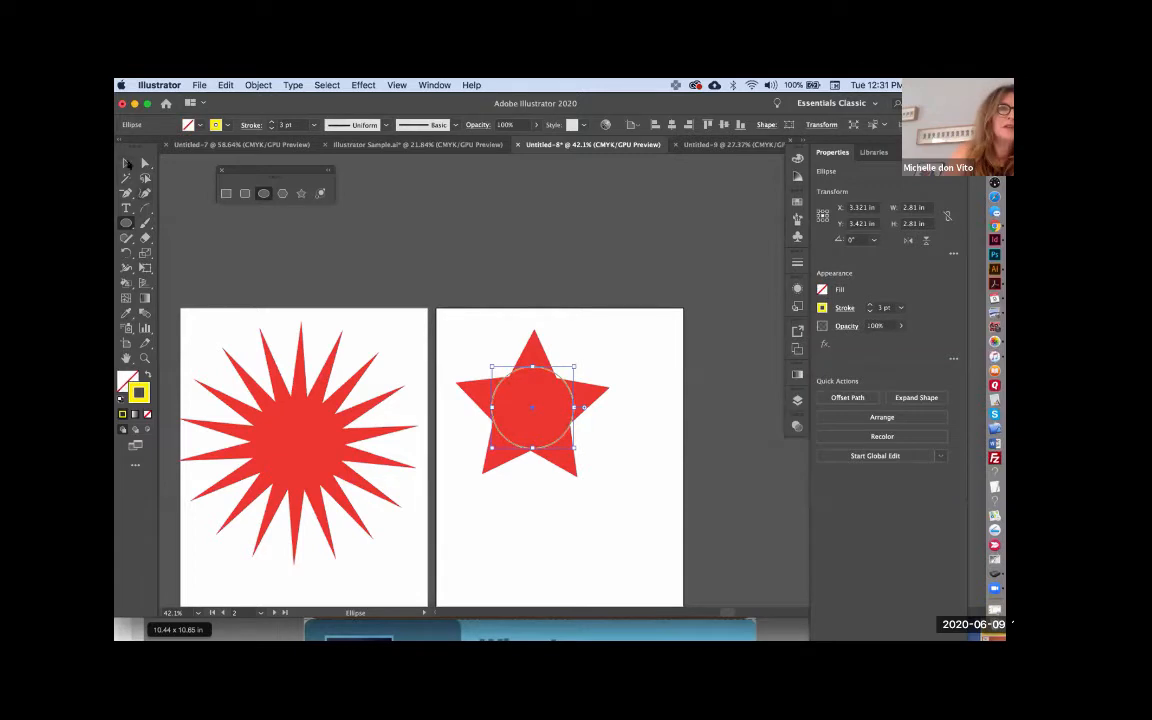
{"action": "left_click", "coordinate": [127, 163]}
{"action": "left_click", "coordinate": [478, 363]}
Draw a larger yellow circle from the star's centre out to its outer tips, and deselect it.
{"action": "left_click", "coordinate": [264, 193]}
{"action": "left_click_drag", "start_coordinate": [530, 407], "coordinate": [453, 328]}
{"action": "key", "text": "v"}
{"action": "left_click", "coordinate": [370, 286]}
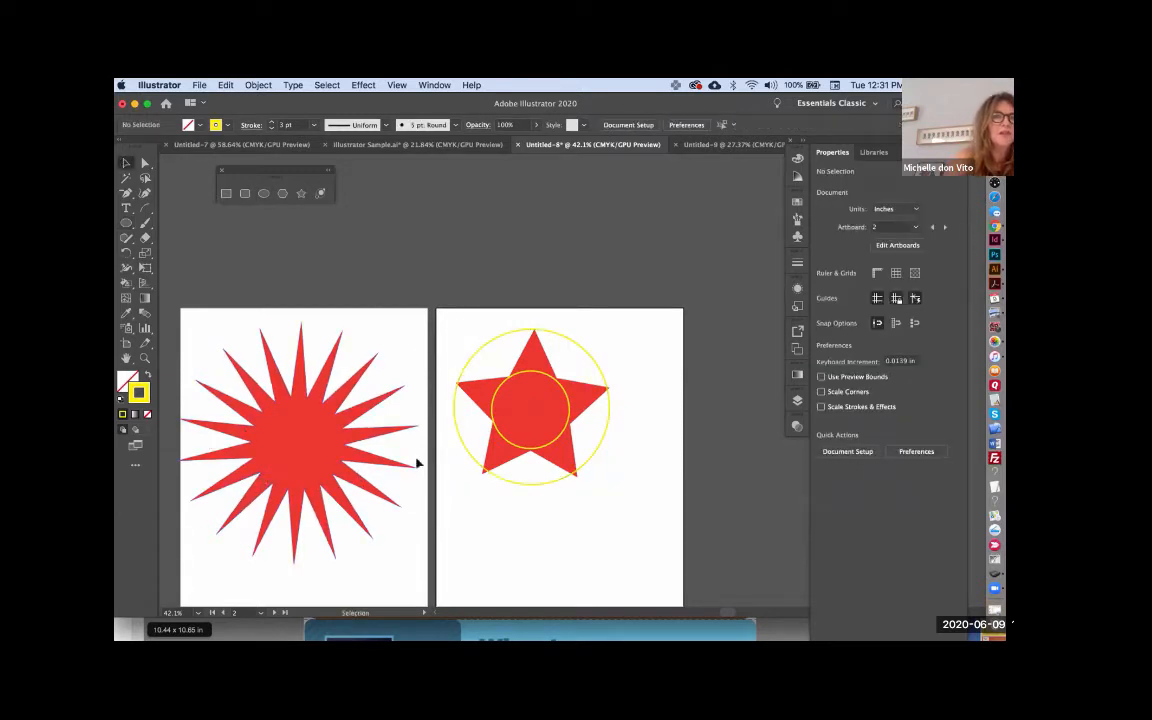
Move the five-point star and its two yellow circles together above the second artboard and deselect them.
{"action": "left_click_drag", "start_coordinate": [612, 504], "coordinate": [612, 505]}
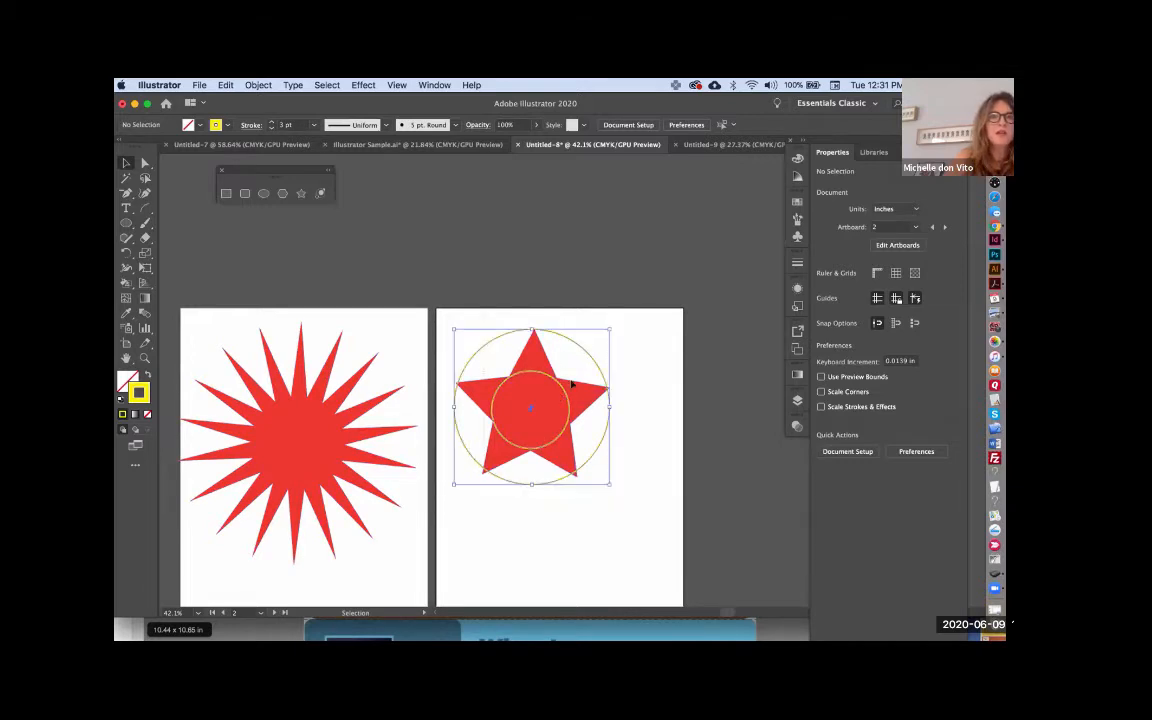
{"action": "left_click_drag", "start_coordinate": [562, 396], "coordinate": [602, 249]}
{"action": "left_click", "coordinate": [430, 236]}
Draw a thin-rayed star over the second artboard with the inner radius held small and 13 points, about 13.96 by 13.85 in.
{"action": "left_click", "coordinate": [303, 194]}
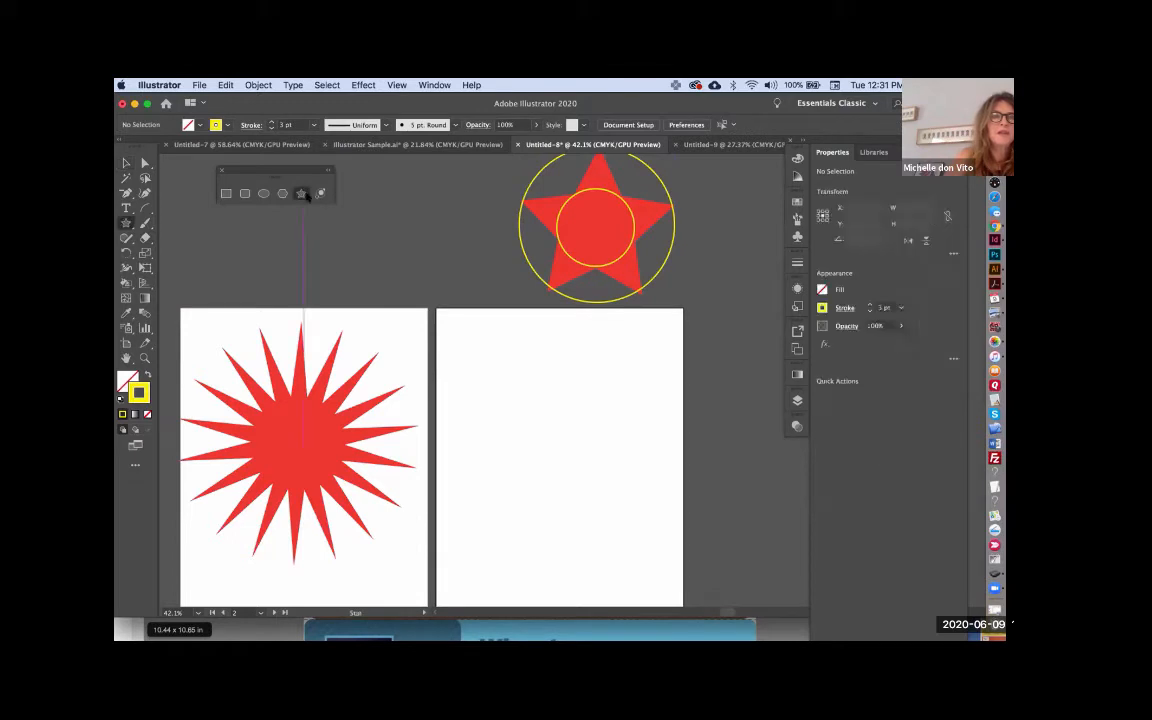
{"action": "left_click_drag", "start_coordinate": [553, 450], "coordinate": [553, 419]}
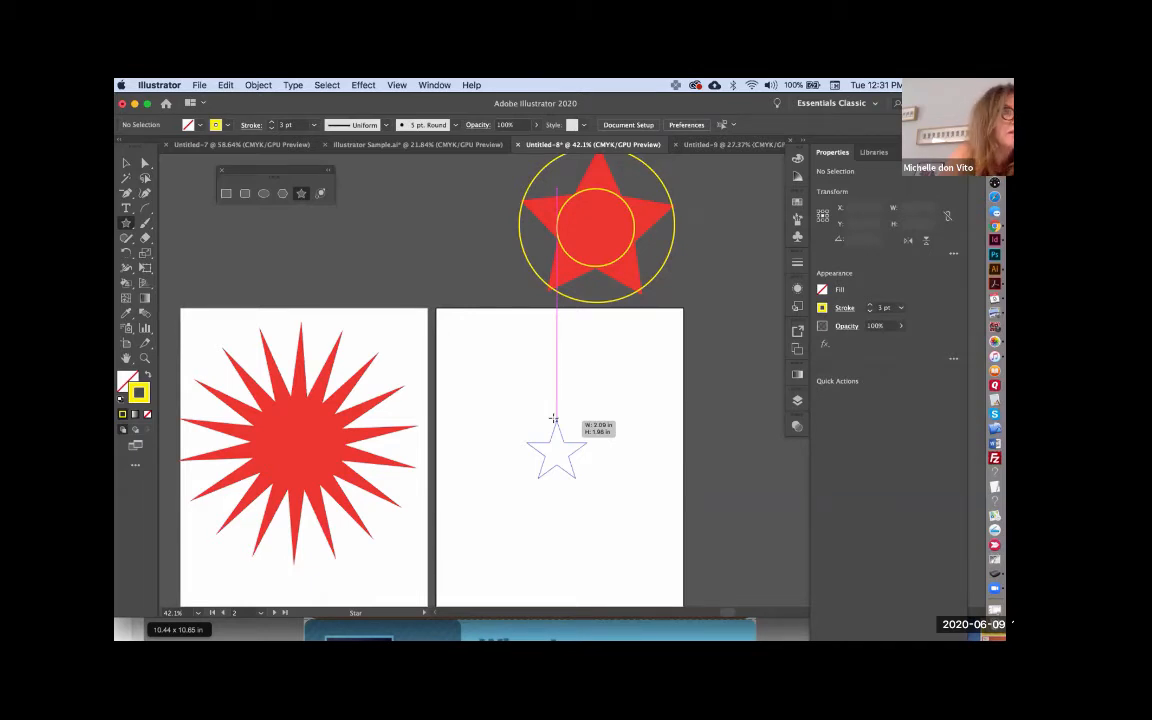
{"action": "mouse_move", "coordinate": [553, 418]}
{"action": "left_mouse_down"}
{"action": "mouse_move", "coordinate": [572, 292]}
{"action": "mouse_move", "coordinate": [553, 442]}
{"action": "mouse_move", "coordinate": [565, 247]}
{"action": "mouse_move", "coordinate": [553, 245]}
{"action": "left_mouse_up"}
{"action": "key", "text": "Up"}
{"action": "key", "text": "Up"}
{"action": "key", "text": "Up"}
{"action": "key", "text": "Up"}
{"action": "key", "text": "Up"}
{"action": "key", "text": "Up"}
{"action": "key", "text": "Up"}
{"action": "key", "text": "Up"}
{"action": "key", "text": "Up"}
{"action": "key", "text": "Up"}
{"action": "key", "text": "Up"}
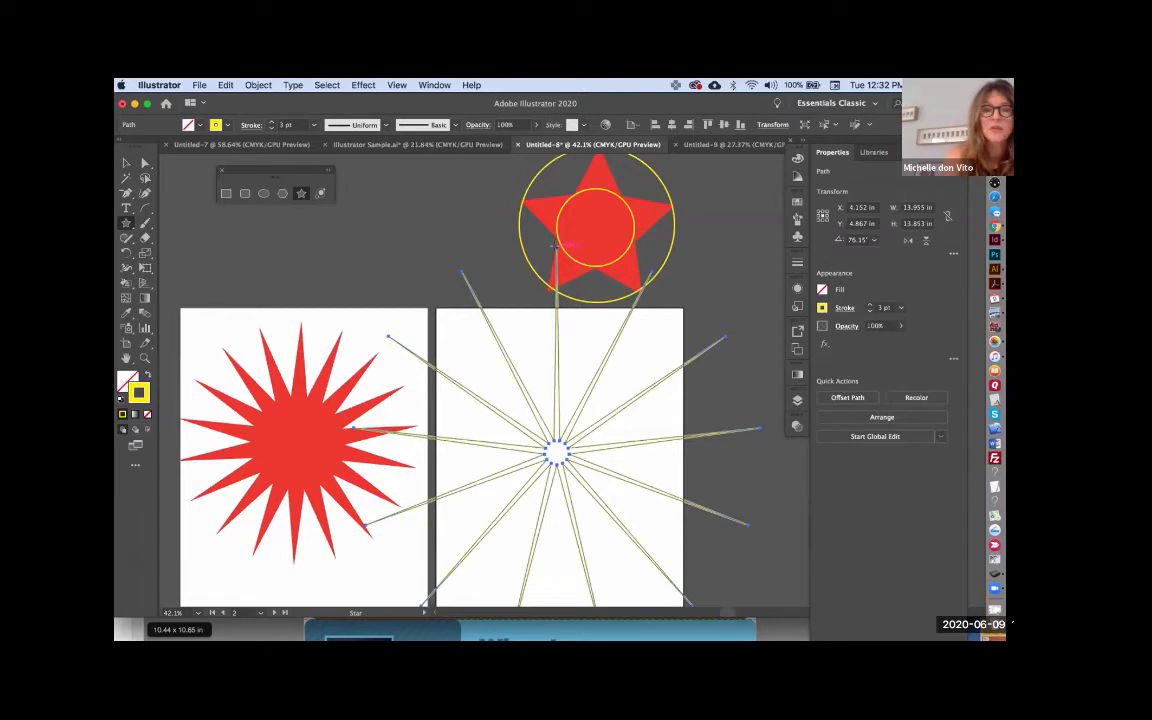
Delete the thin-rayed star and clear the second artboard.
{"action": "key", "text": "Delete"}
{"action": "left_click_drag", "start_coordinate": [494, 374], "coordinate": [612, 524]}
{"action": "key", "text": "Delete"}
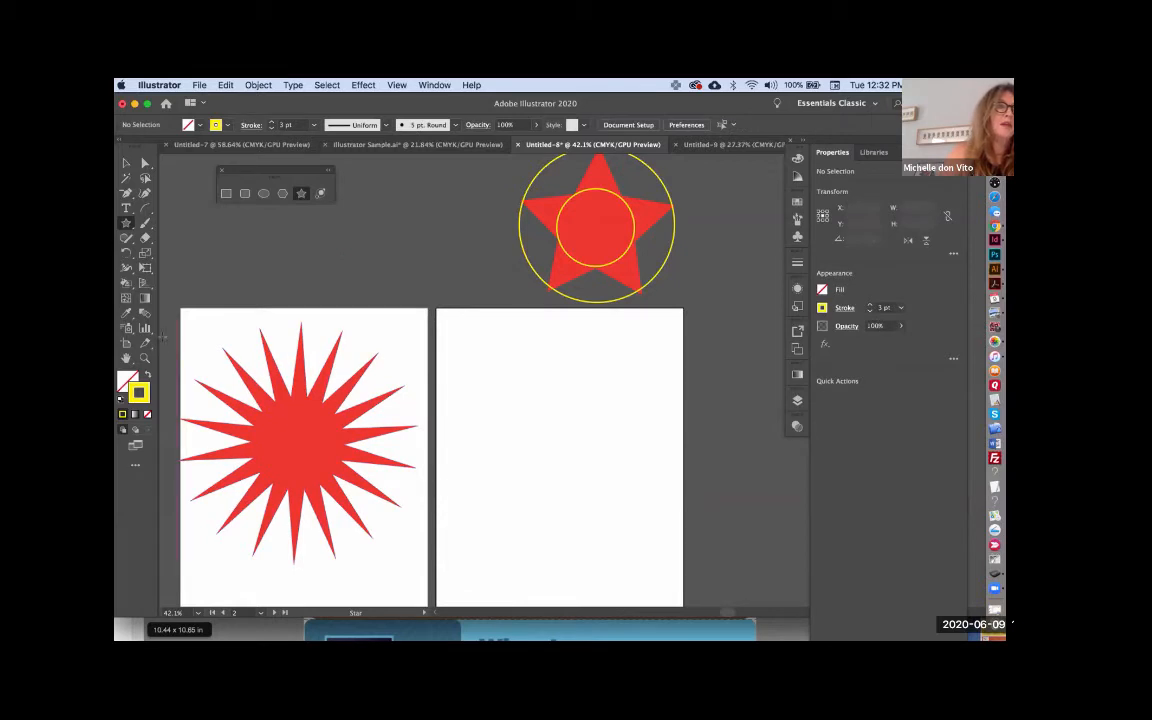
Create a five-point star on the second artboard with Radius 1 of 200 px and Radius 2 of 100 px.
{"action": "left_click", "coordinate": [537, 445]}
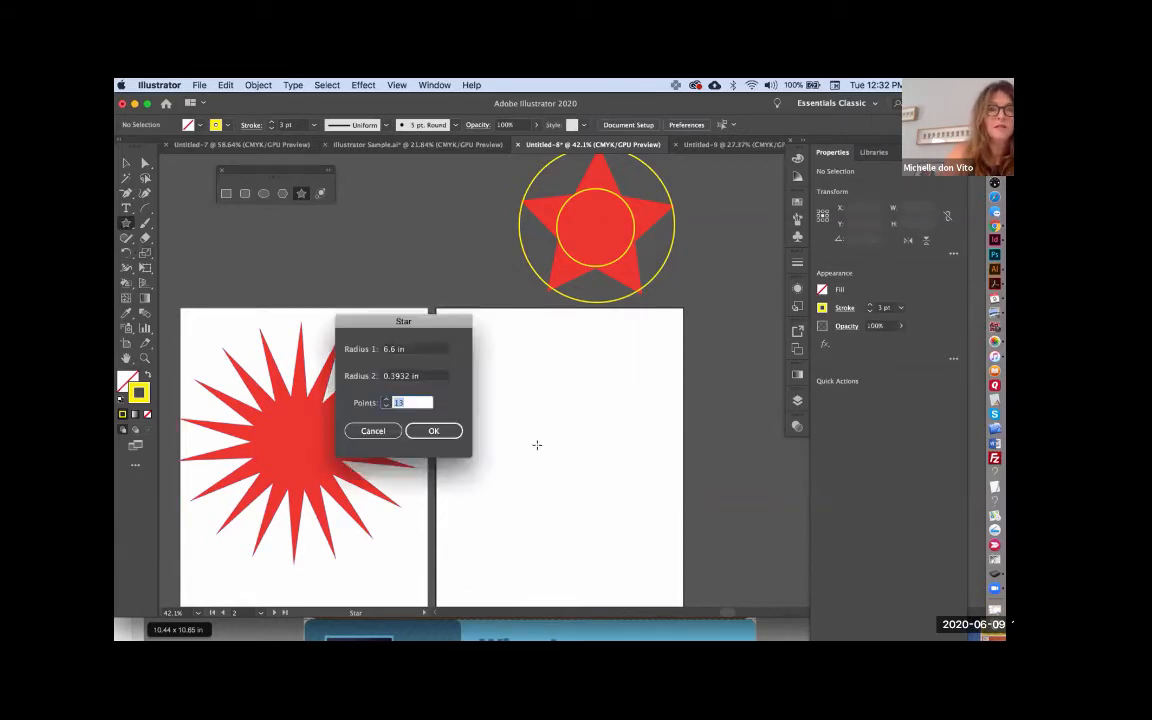
{"action": "left_click", "coordinate": [417, 348]}
{"action": "type", "text": "2"}
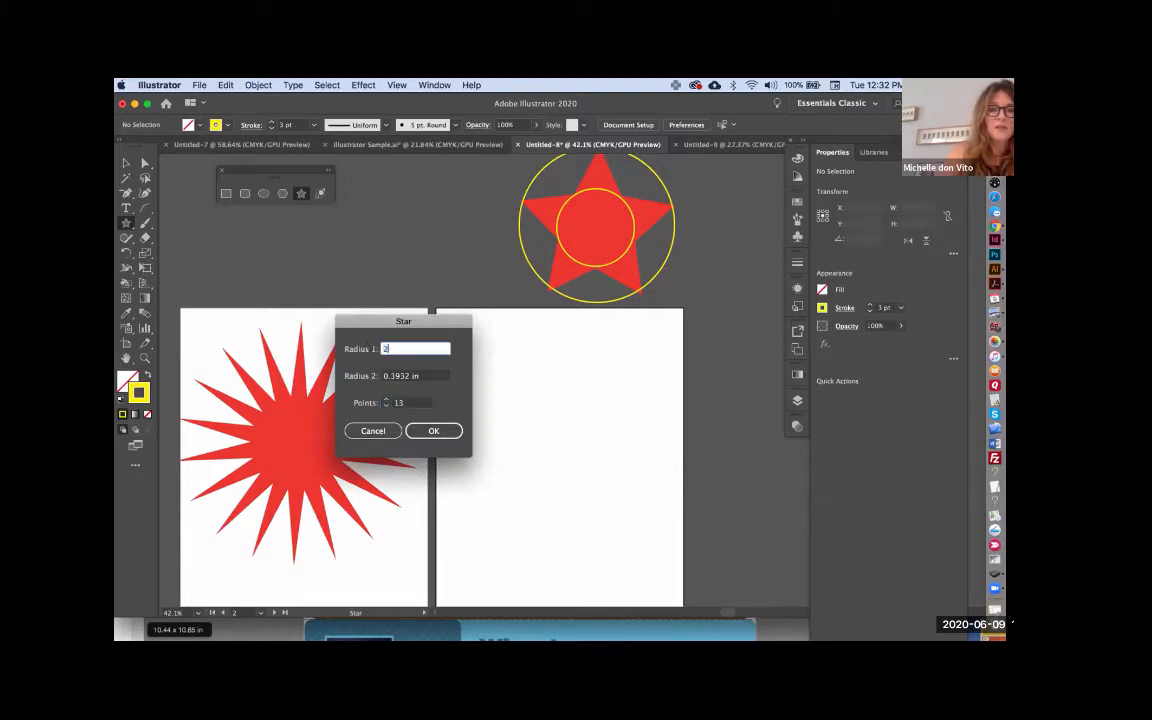
{"action": "type", "text": "00px"}
{"action": "left_click", "coordinate": [436, 376]}
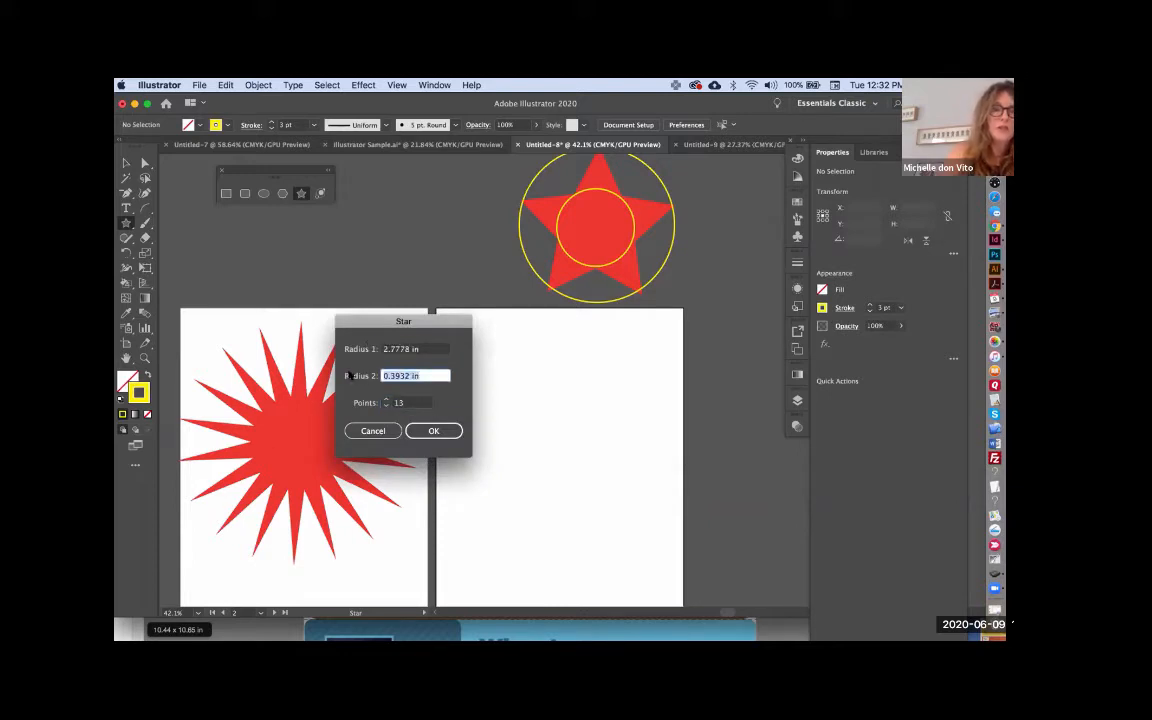
{"action": "type", "text": "100"}
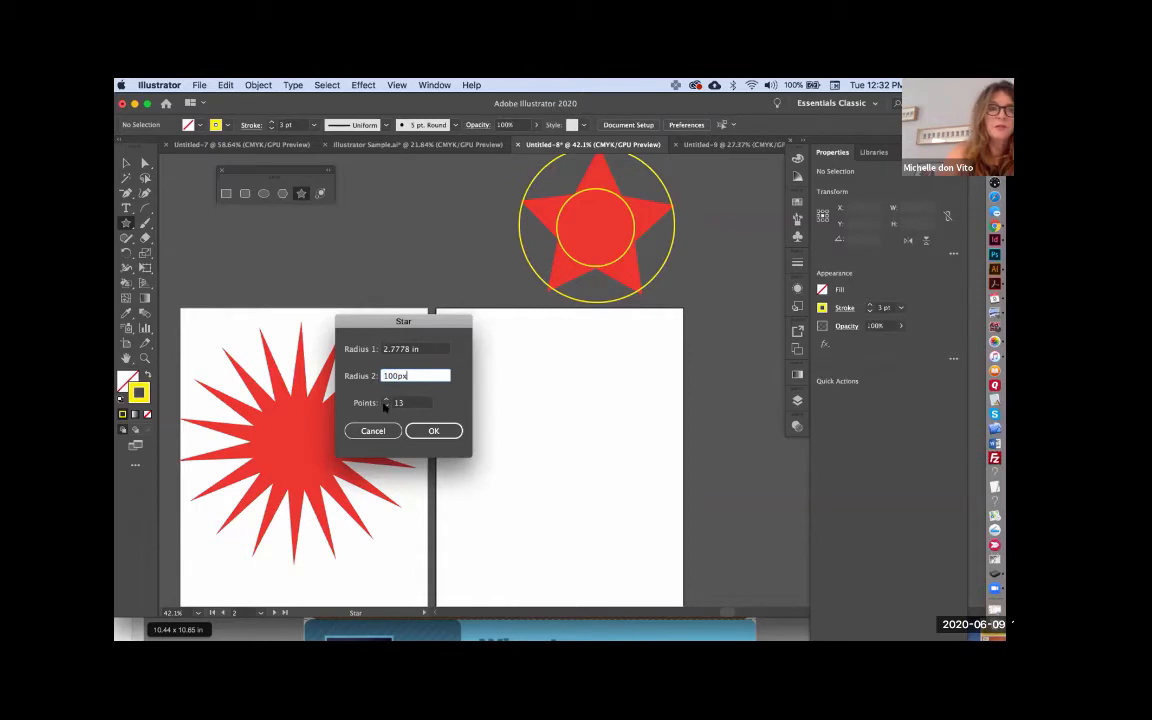
{"action": "key", "text": "Tab"}
{"action": "type", "text": "5"}
{"action": "left_click", "coordinate": [433, 430]}
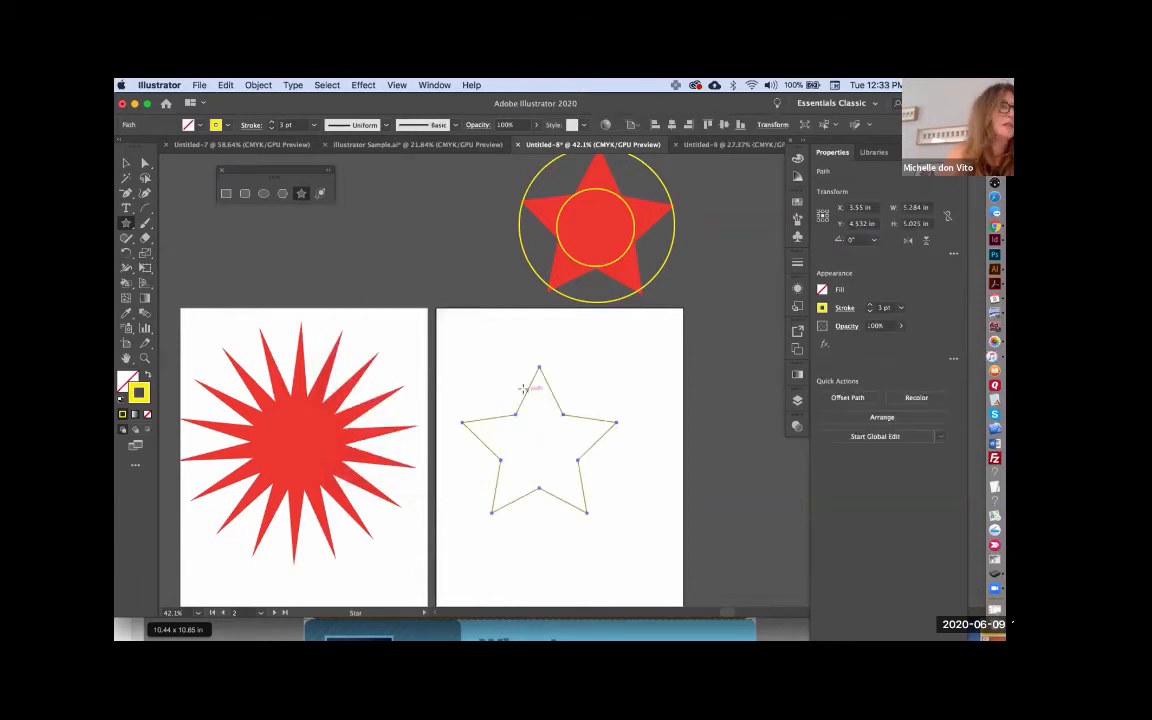
Delete the five-point star, and clear a second star drawn freehand over the second artboard.
{"action": "key", "text": "Delete"}
{"action": "mouse_move", "coordinate": [576, 458]}
{"action": "left_mouse_down"}
{"action": "mouse_move", "coordinate": [398, 248]}
{"action": "mouse_move", "coordinate": [460, 316]}
{"action": "mouse_move", "coordinate": [430, 274]}
{"action": "left_mouse_up"}
{"action": "key", "text": "Delete"}
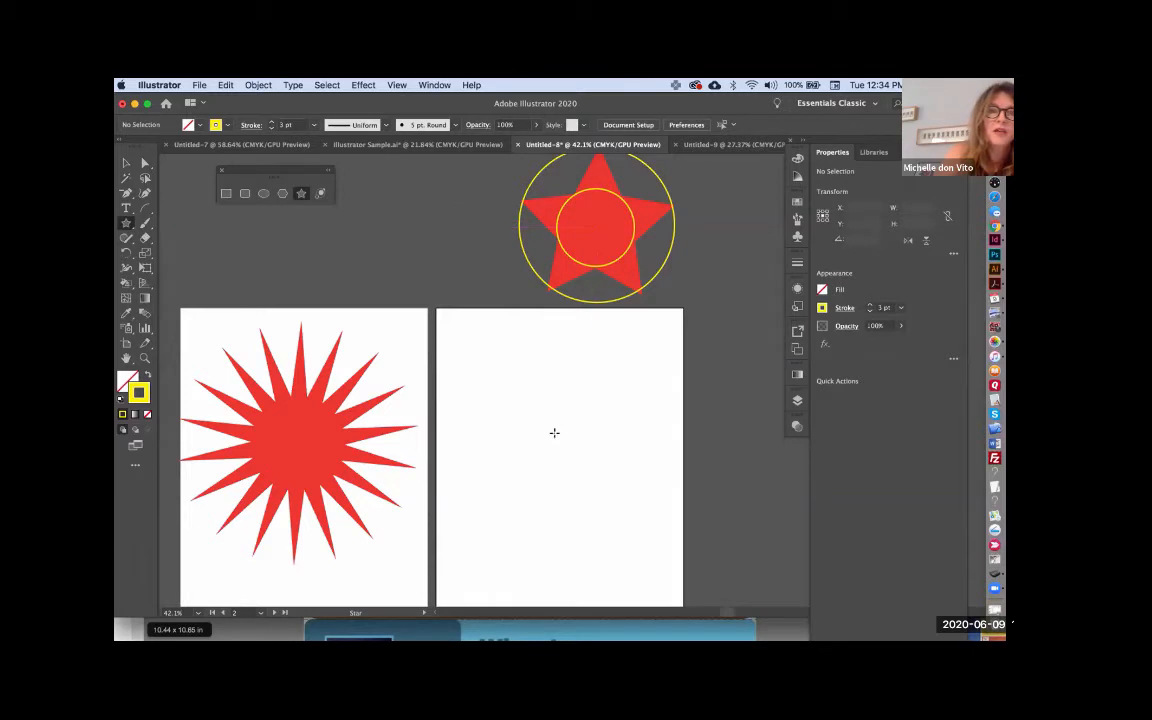
Draw a star about 3.18 in wide on the second artboard, varying its point count until it has many short points.
{"action": "left_click_drag", "start_coordinate": [564, 453], "coordinate": [534, 414]}
{"action": "key", "text": "Up"}
{"action": "key", "text": "Up"}
{"action": "key", "text": "Up"}
{"action": "key", "text": "Up"}
{"action": "key", "text": "Up"}
{"action": "key", "text": "Down"}
{"action": "key", "text": "Down"}
{"action": "key", "text": "Down"}
{"action": "key", "text": "Down"}
{"action": "key", "text": "Down"}
{"action": "key", "text": "Up"}
{"action": "key", "text": "Up"}
{"action": "key", "text": "Up"}
{"action": "key", "text": "Up"}
{"action": "key", "text": "Up"}
{"action": "key", "text": "Up"}
{"action": "key", "text": "Up"}
{"action": "key", "text": "Up"}
{"action": "key", "text": "Up"}
{"action": "key", "text": "Up"}
{"action": "key", "text": "Up"}
{"action": "key", "text": "Up"}
{"action": "key", "text": "Up"}
{"action": "key", "text": "Up"}
{"action": "key", "text": "Up"}
{"action": "key", "text": "Up"}
{"action": "key", "text": "Up"}
{"action": "key", "text": "Up"}
{"action": "key", "text": "Up"}
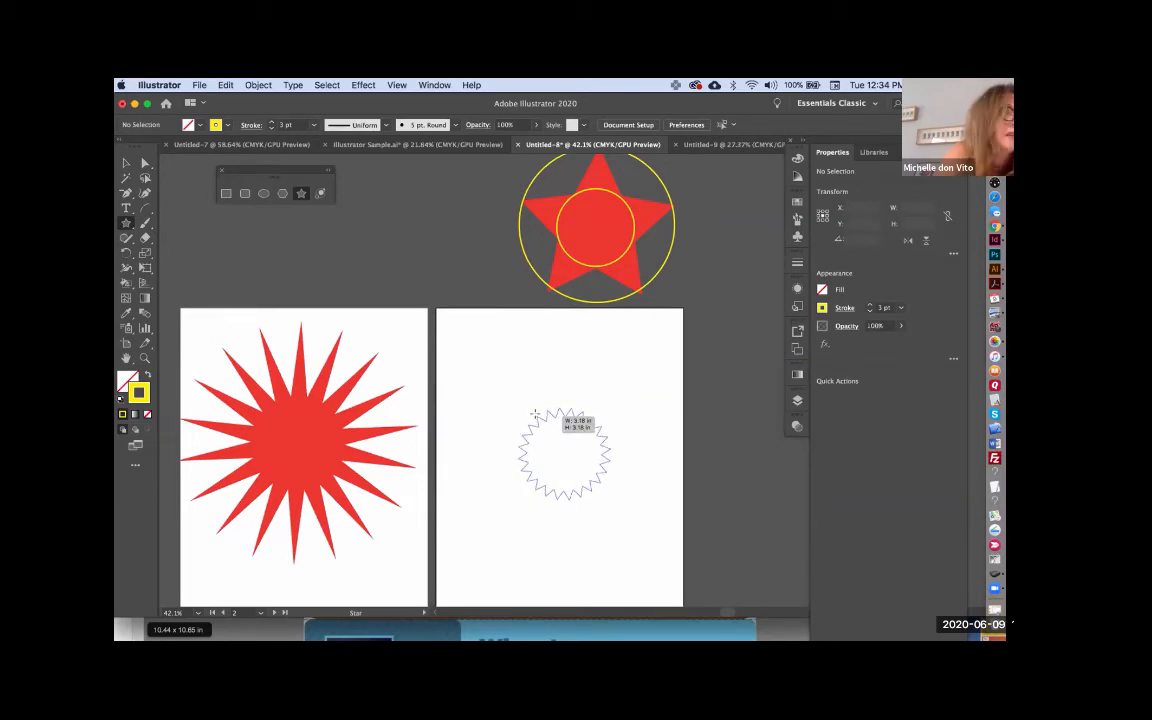
Extend the star's outer radius to about 4.27 in with the inner radius about 1.25 in, reducing it to 8 points.
{"action": "left_click_drag", "start_coordinate": [534, 414], "coordinate": [641, 357]}
{"action": "key", "text": "Down"}
{"action": "key", "text": "Down"}
{"action": "key", "text": "Down"}
{"action": "key", "text": "Down"}
{"action": "key", "text": "Down"}
{"action": "key", "text": "Down"}
{"action": "key", "text": "Down"}
{"action": "key", "text": "Down"}
{"action": "key", "text": "Down"}
{"action": "key", "text": "Down"}
{"action": "key", "text": "Down"}
{"action": "key", "text": "Down"}
{"action": "key", "text": "Down"}
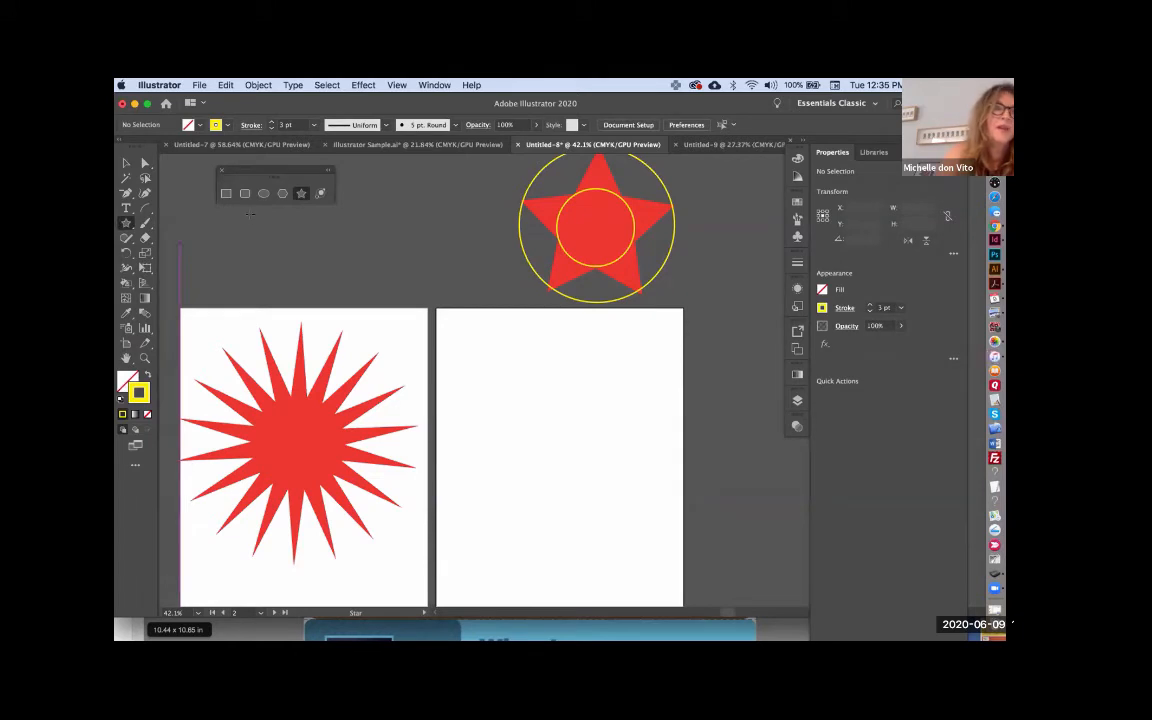
Create an eight-point star on the second artboard with radii of 3 in and 1 in, and delete it.
{"action": "left_click", "coordinate": [533, 436]}
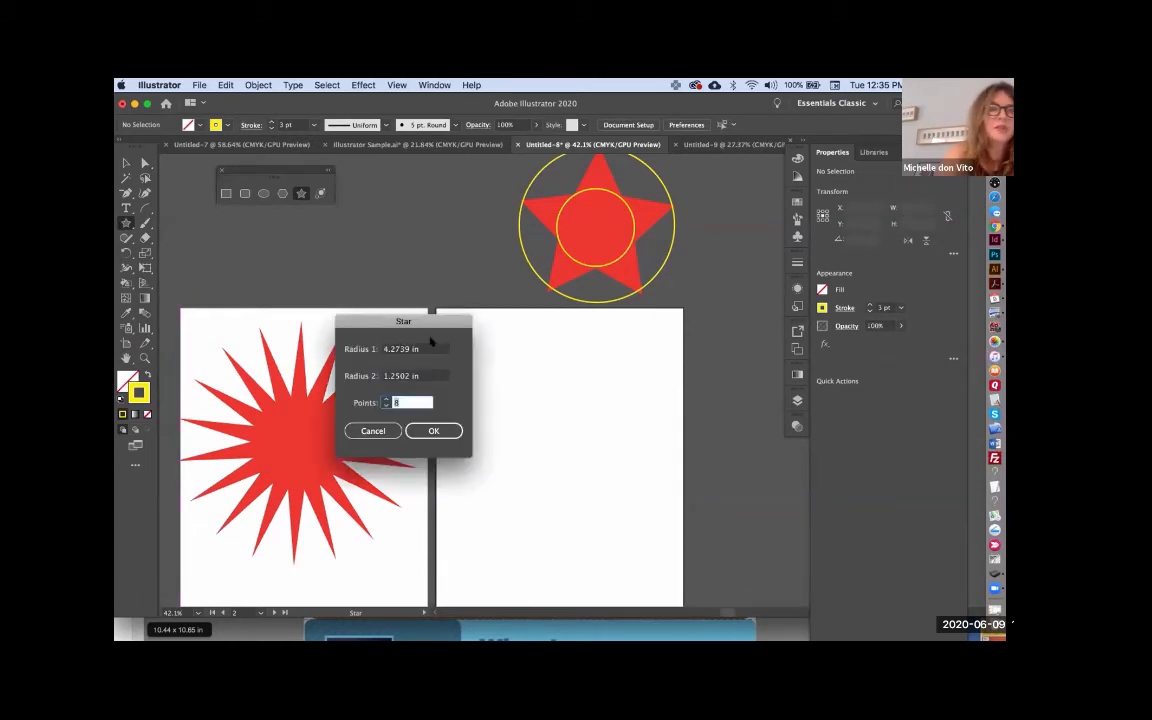
{"action": "left_click", "coordinate": [431, 350]}
{"action": "type", "text": "3"}
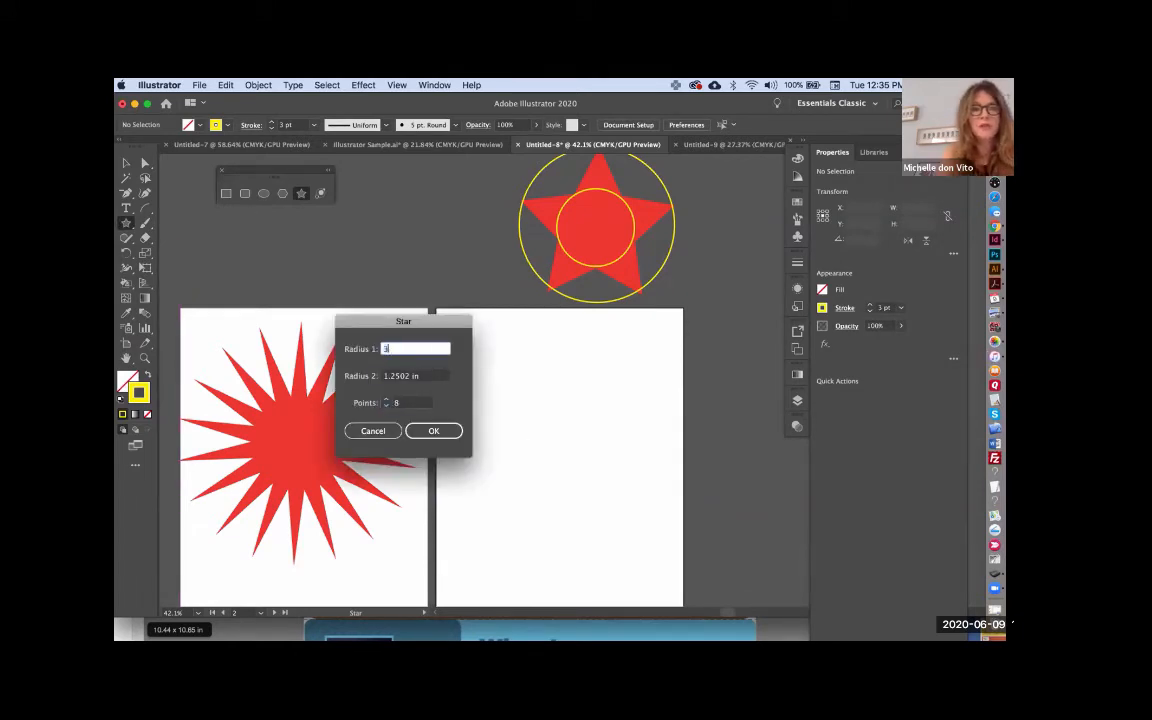
{"action": "key", "text": "Tab"}
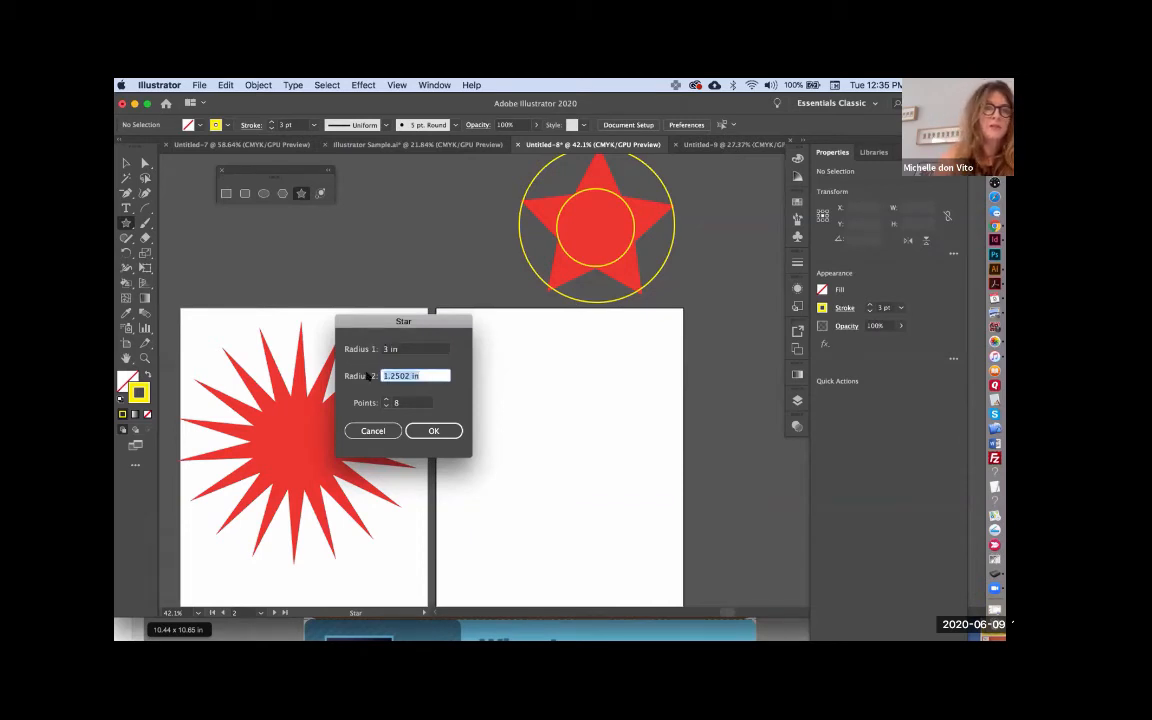
{"action": "type", "text": "1"}
{"action": "left_click", "coordinate": [450, 430]}
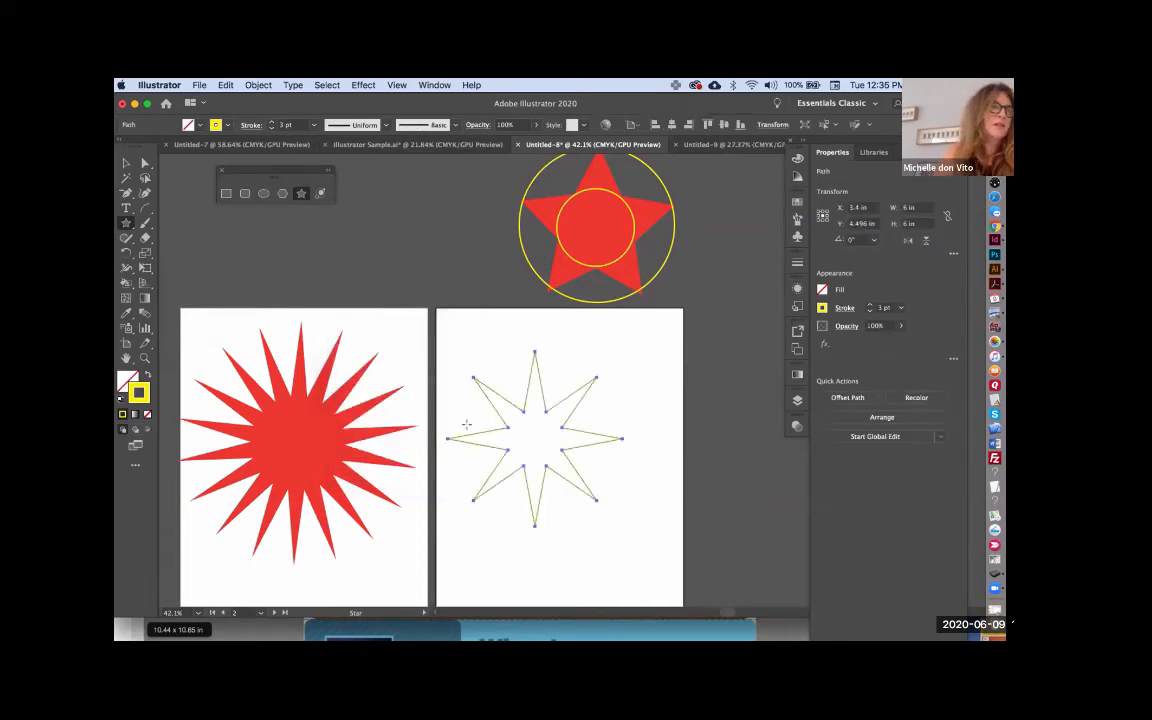
{"action": "key", "text": "Delete"}
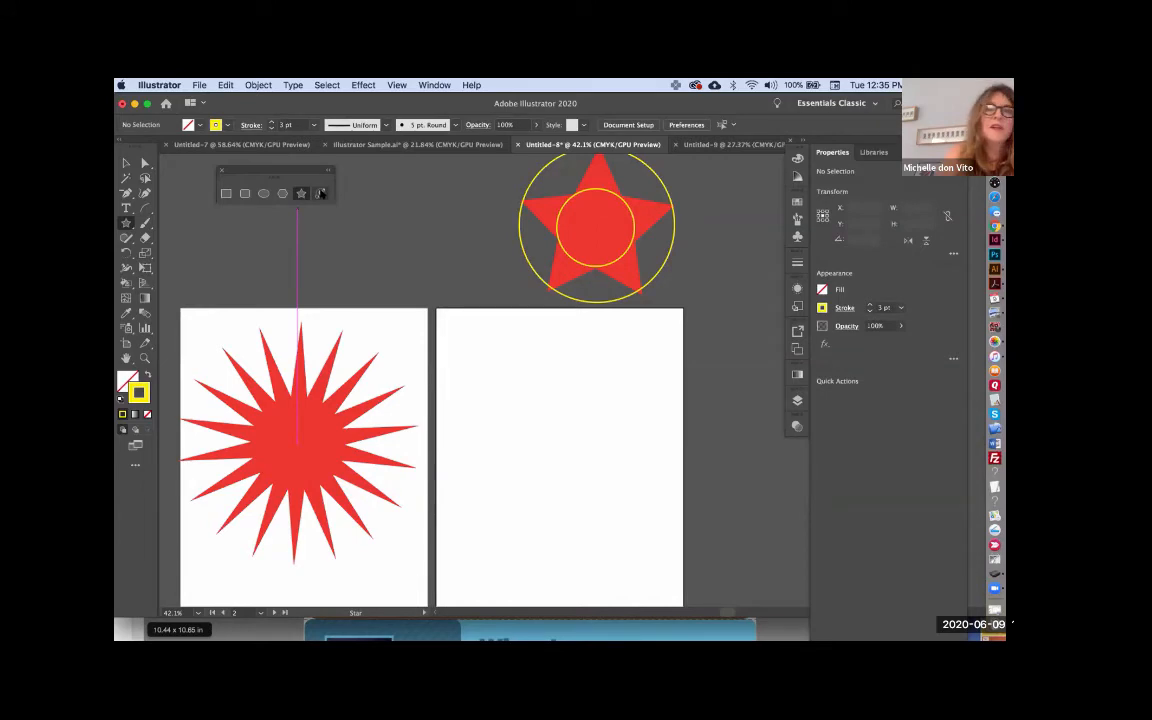
Draw a lens flare from the middle of the second artboard with the Flare tool, and undo it.
{"action": "left_click", "coordinate": [320, 193]}
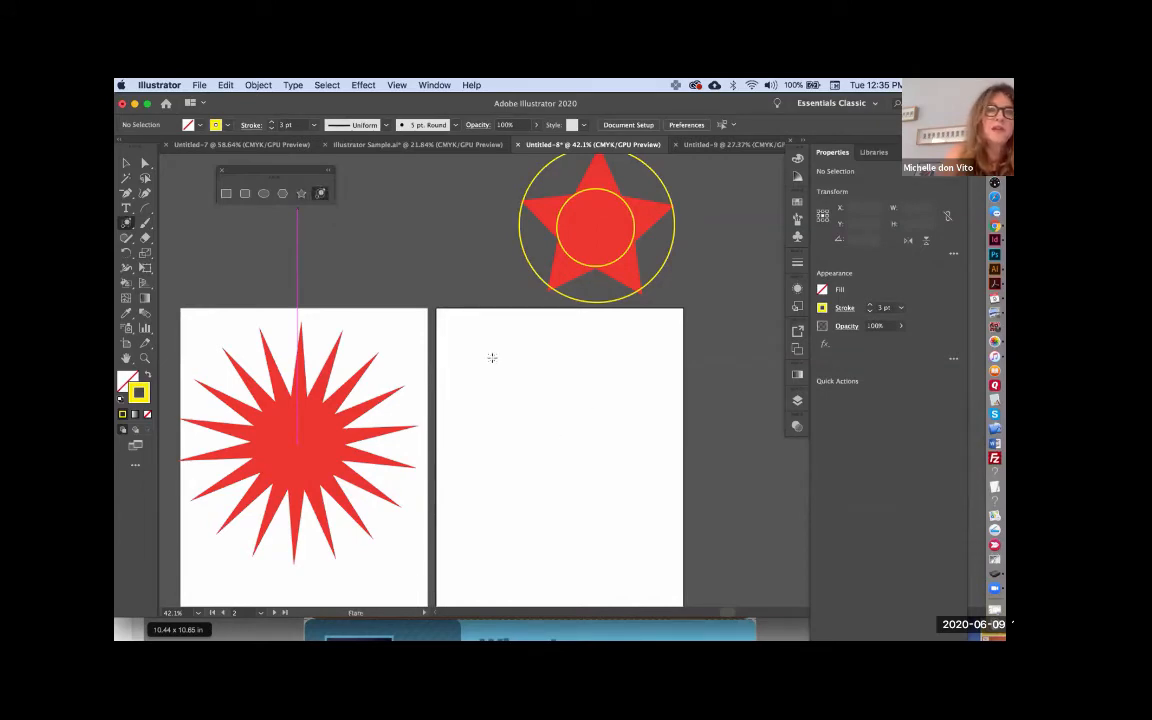
{"action": "left_click_drag", "start_coordinate": [563, 440], "coordinate": [633, 371]}
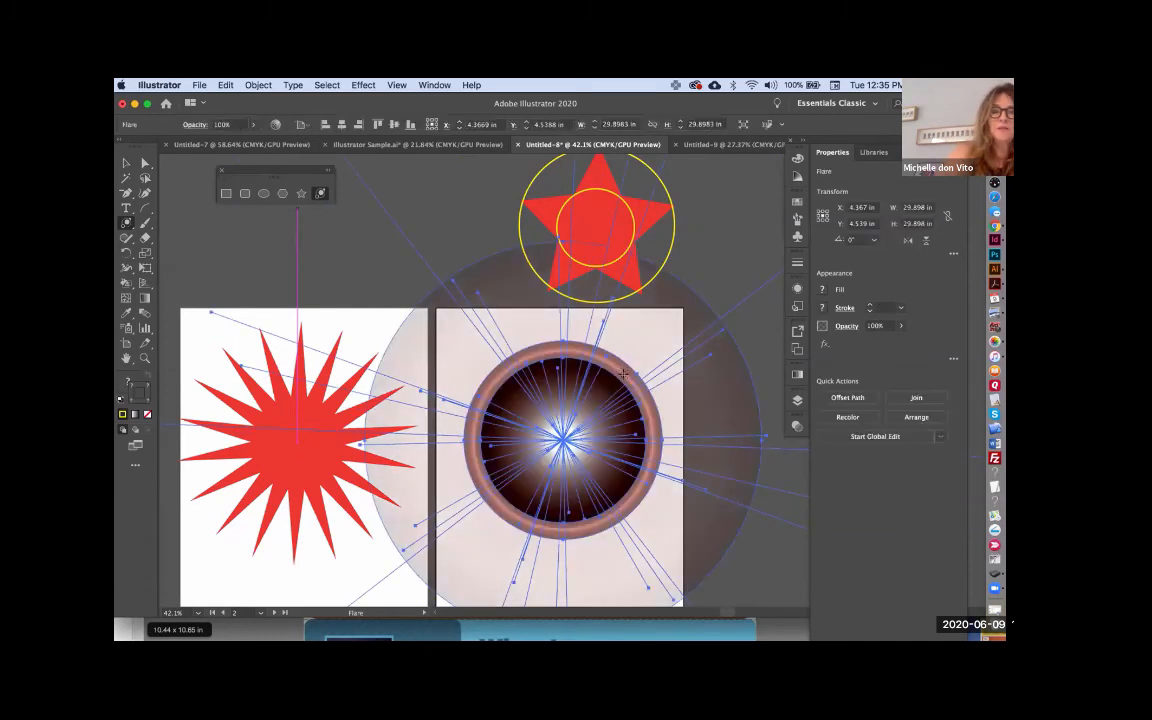
{"action": "key", "text": "super+z"}
Float the line tool group above the artboards and close the floating shape tool group.
{"action": "left_click", "coordinate": [145, 208]}
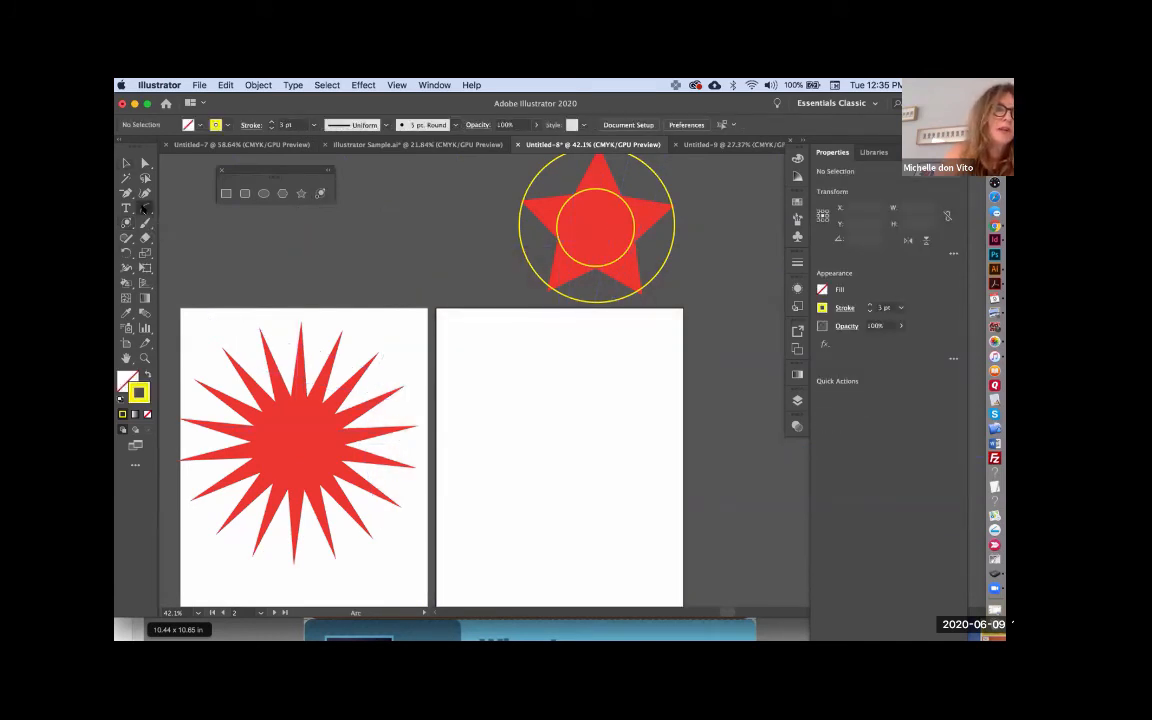
{"action": "left_click_drag", "start_coordinate": [145, 208], "coordinate": [200, 237]}
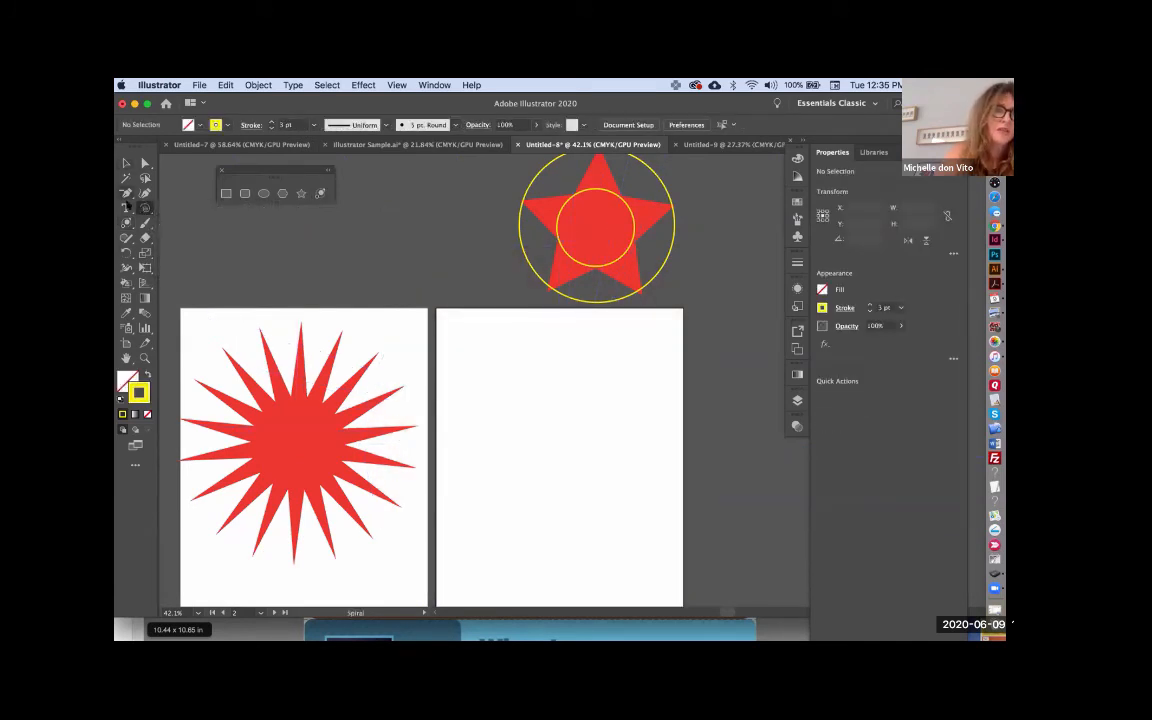
{"action": "left_click_drag", "start_coordinate": [145, 208], "coordinate": [277, 239]}
{"action": "left_click_drag", "start_coordinate": [193, 218], "coordinate": [429, 225]}
{"action": "left_click", "coordinate": [219, 170]}
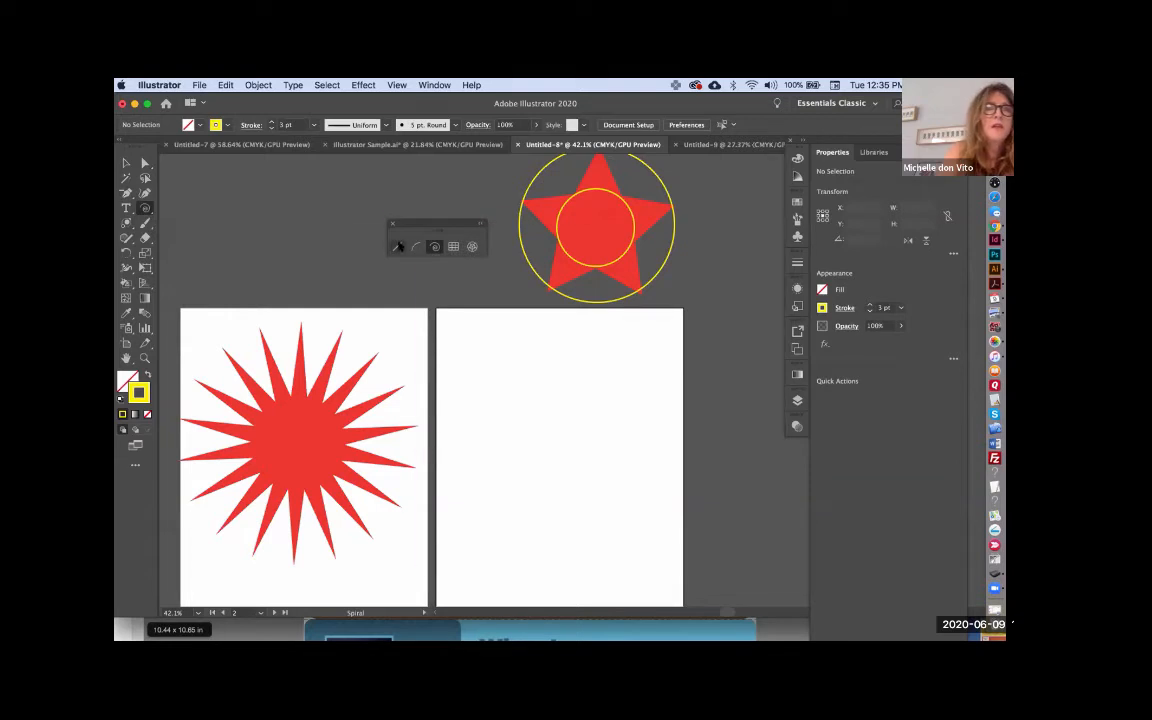
Draw a vertical yellow line about 7.57 in long on the second artboard, with a 25 pt stroke, and deselect it.
{"action": "left_click", "coordinate": [397, 246]}
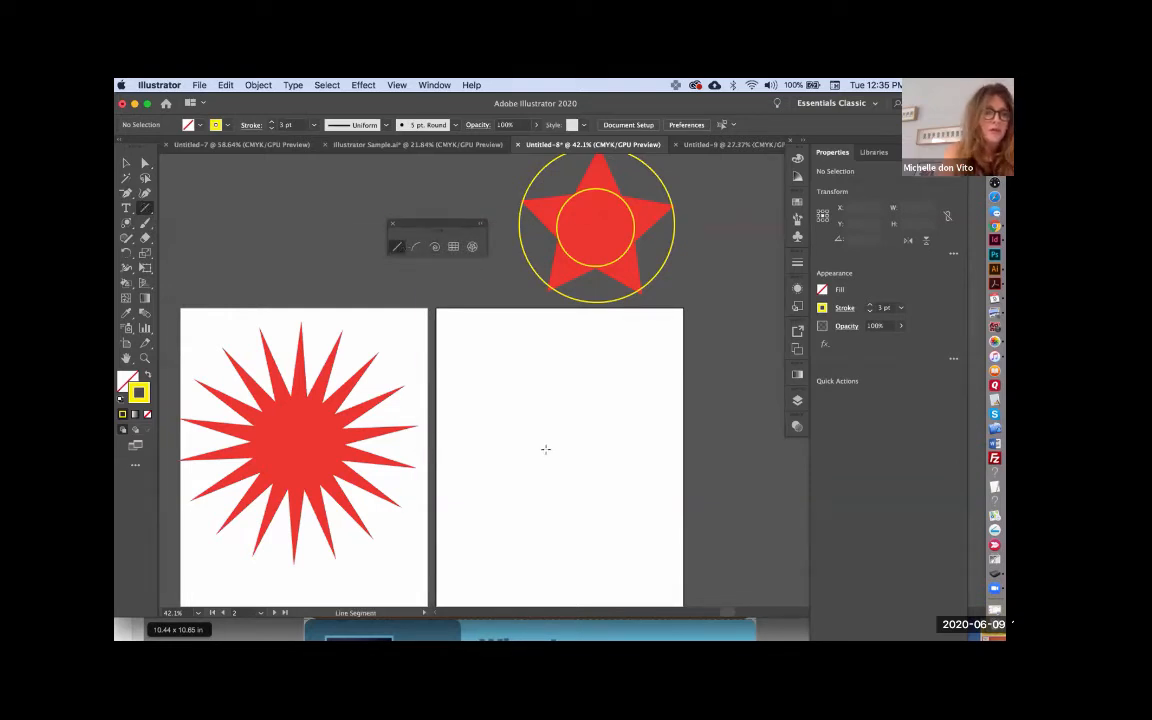
{"action": "left_click_drag", "start_coordinate": [545, 450], "coordinate": [555, 341]}
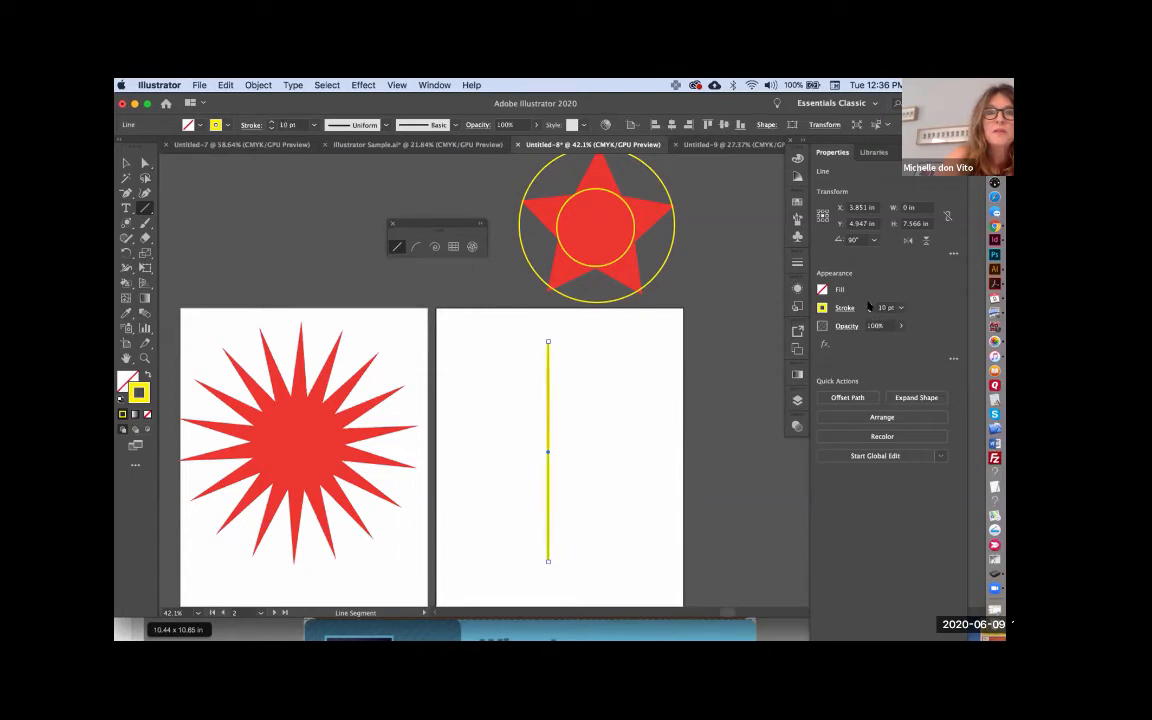
{"action": "key", "text": "v"}
{"action": "left_click", "coordinate": [297, 226]}
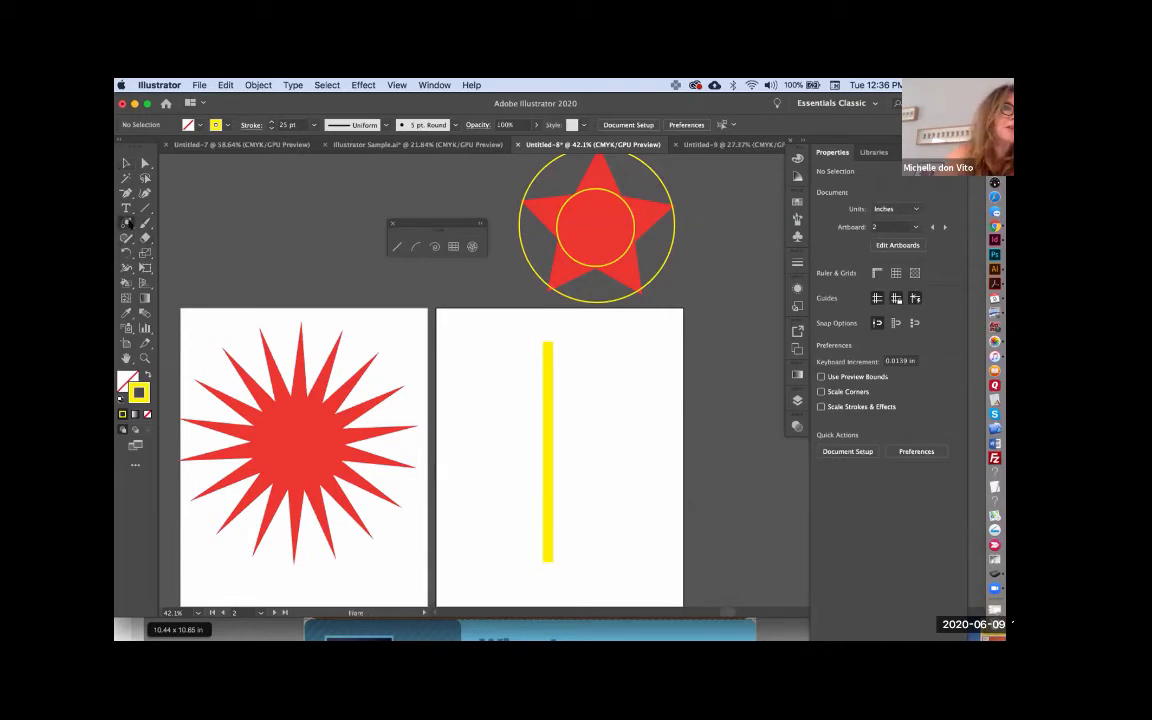
Draw a narrow vertical rectangle about 0.28 by 7.57 in beside the yellow line.
{"action": "left_click", "coordinate": [130, 222]}
{"action": "left_click", "coordinate": [190, 222]}
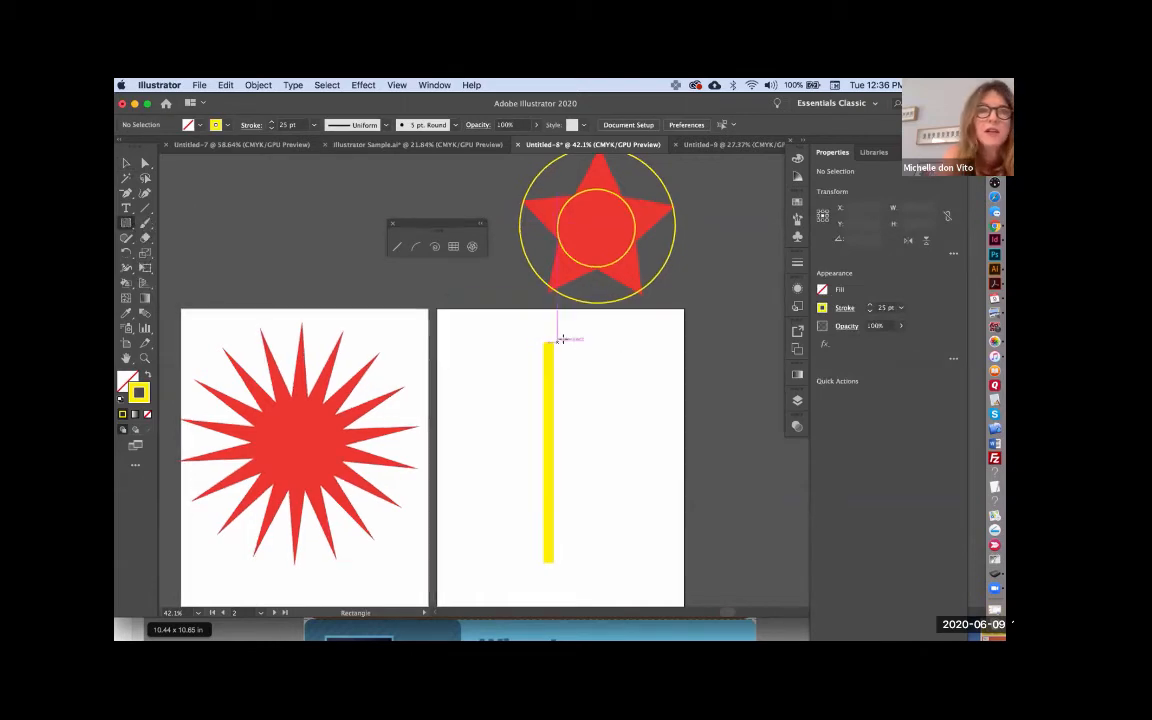
{"action": "mouse_move", "coordinate": [572, 341]}
{"action": "left_mouse_down"}
{"action": "mouse_move", "coordinate": [600, 480]}
{"action": "mouse_move", "coordinate": [586, 564]}
{"action": "left_mouse_up"}
Fill the narrow rectangle with red.
{"action": "left_click", "coordinate": [822, 308]}
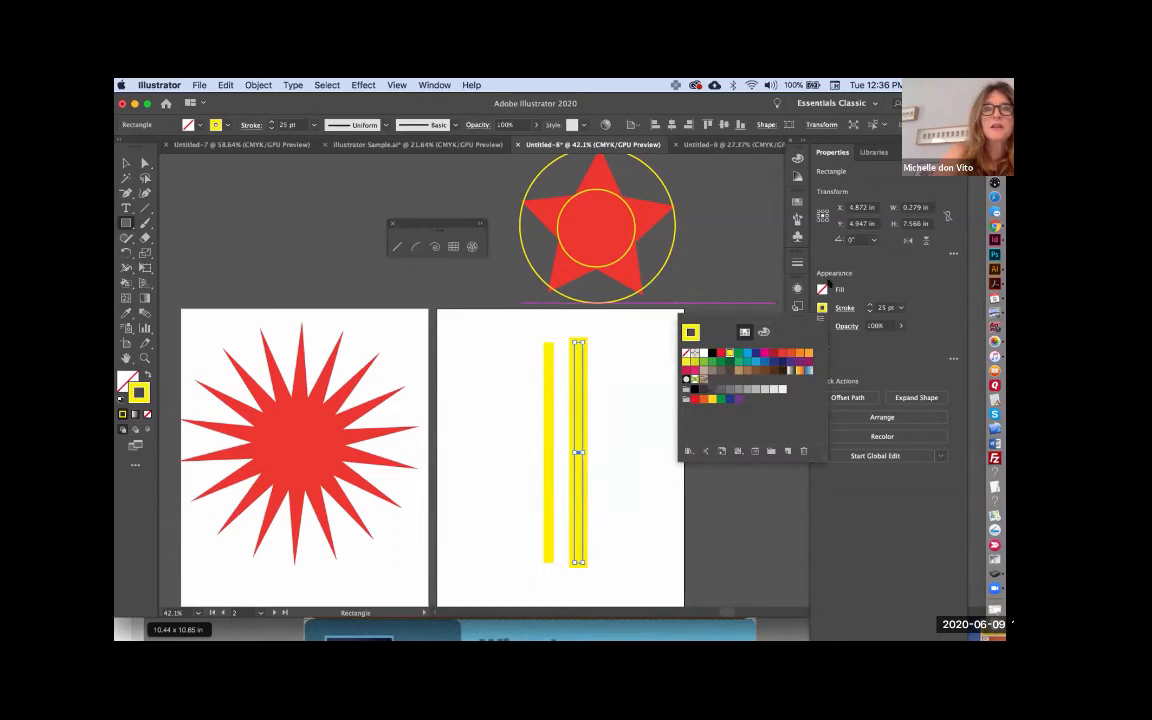
{"action": "left_click", "coordinate": [828, 286]}
{"action": "left_click", "coordinate": [822, 289]}
{"action": "left_click", "coordinate": [719, 334]}
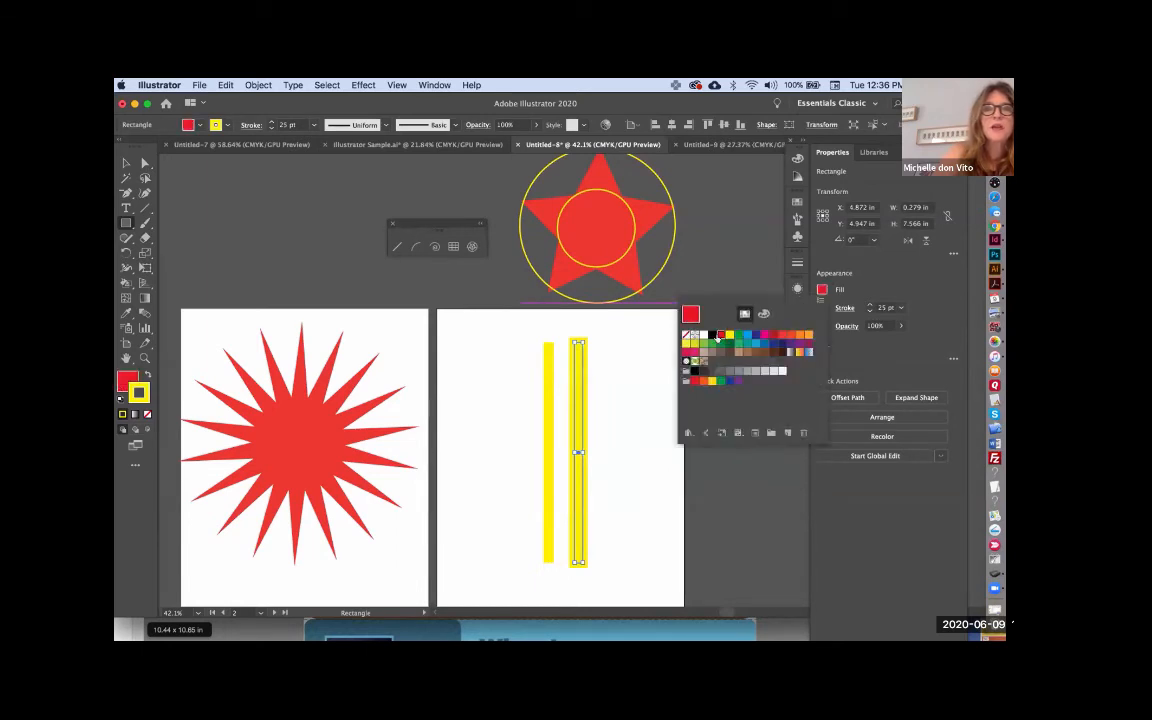
Reduce the narrow rectangle's yellow stroke to 12 pt and deselect it.
{"action": "left_click", "coordinate": [869, 311]}
{"action": "left_click", "coordinate": [869, 311]}
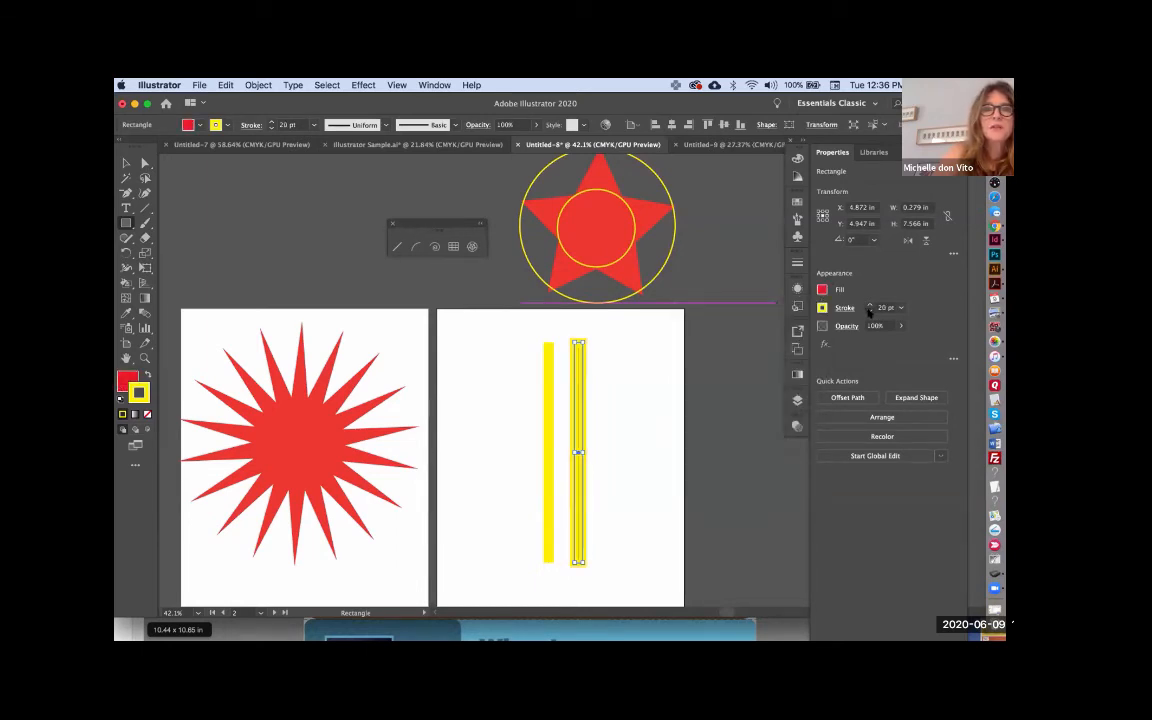
{"action": "left_click", "coordinate": [869, 311]}
{"action": "left_click", "coordinate": [869, 311]}
{"action": "left_click", "coordinate": [869, 311]}
{"action": "left_click", "coordinate": [869, 311]}
{"action": "left_click", "coordinate": [869, 311]}
{"action": "left_click", "coordinate": [126, 163]}
{"action": "left_click", "coordinate": [364, 268]}
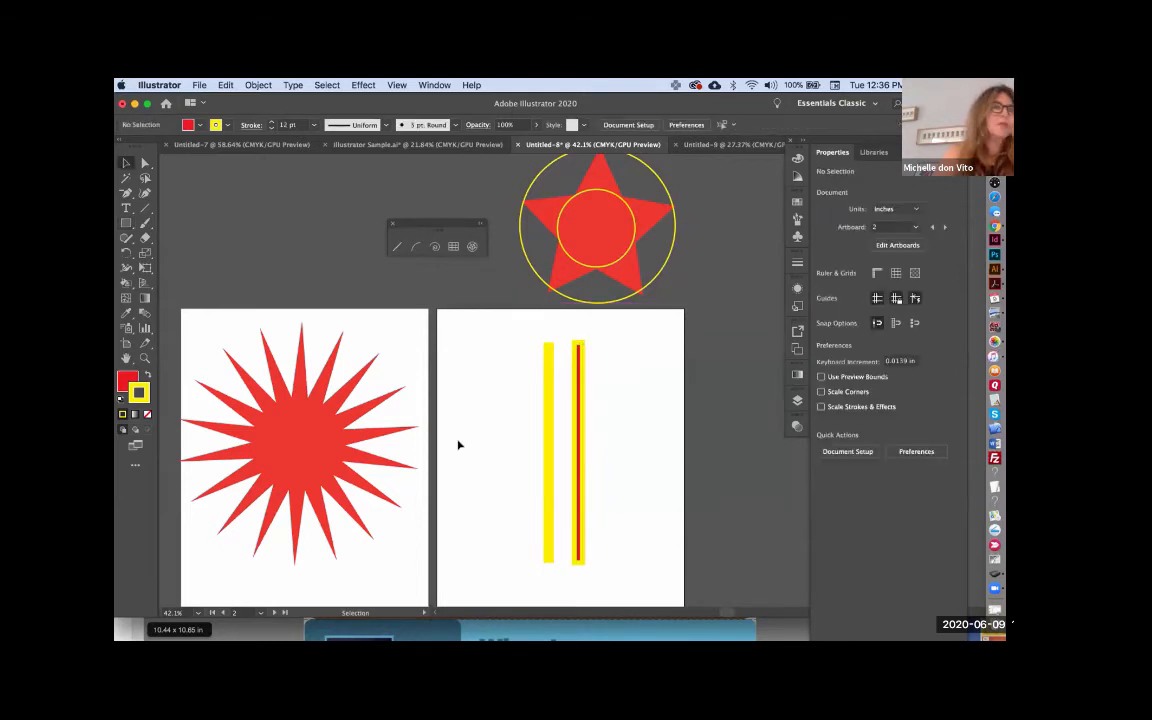
Delete the red-filled rectangle, leaving the yellow line in place.
{"action": "left_click", "coordinate": [580, 446]}
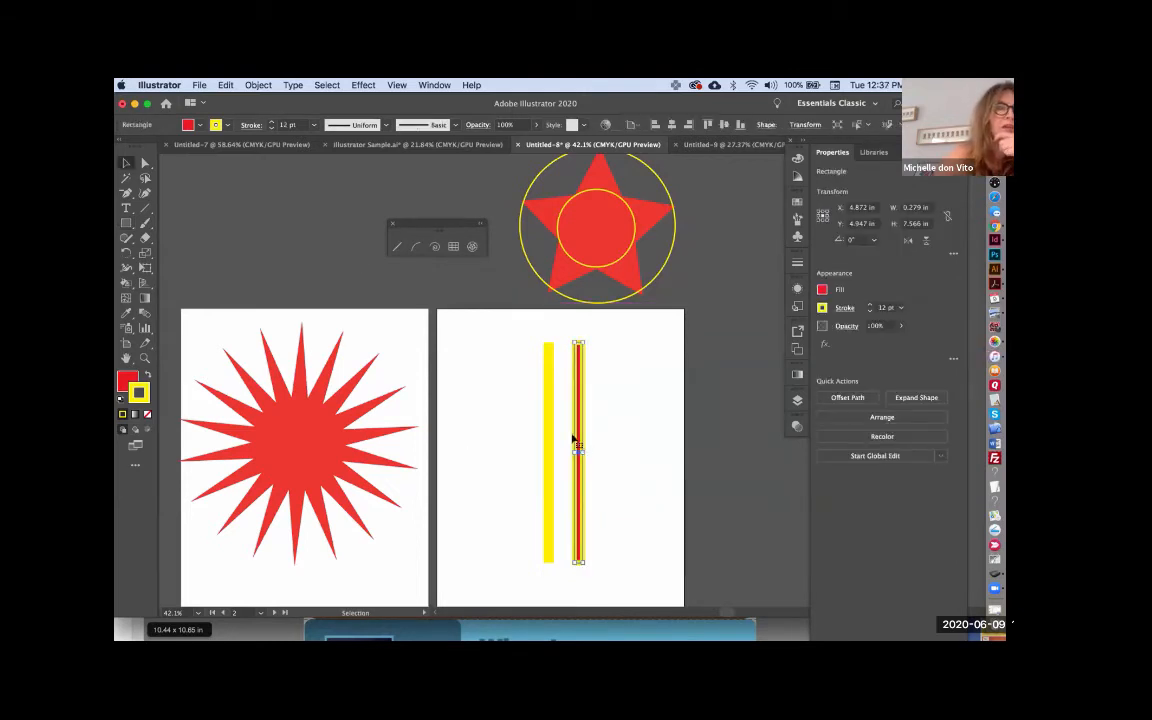
{"action": "left_click", "coordinate": [548, 396]}
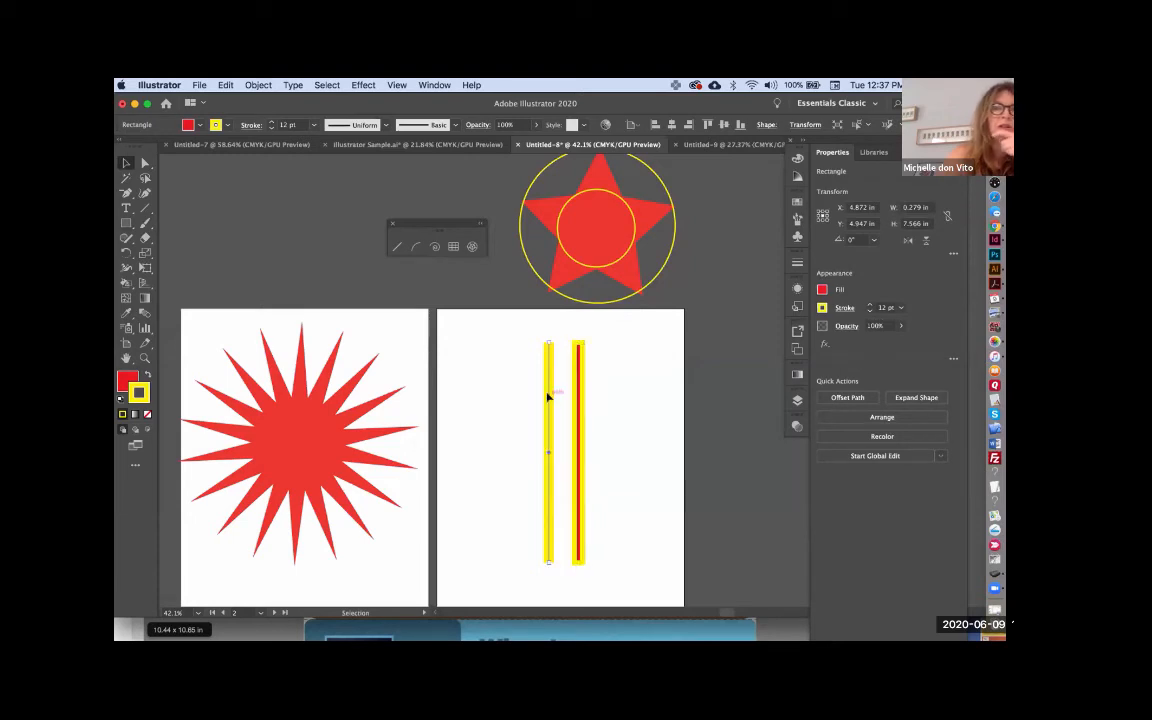
{"action": "left_click", "coordinate": [579, 360]}
{"action": "key", "text": "Delete"}
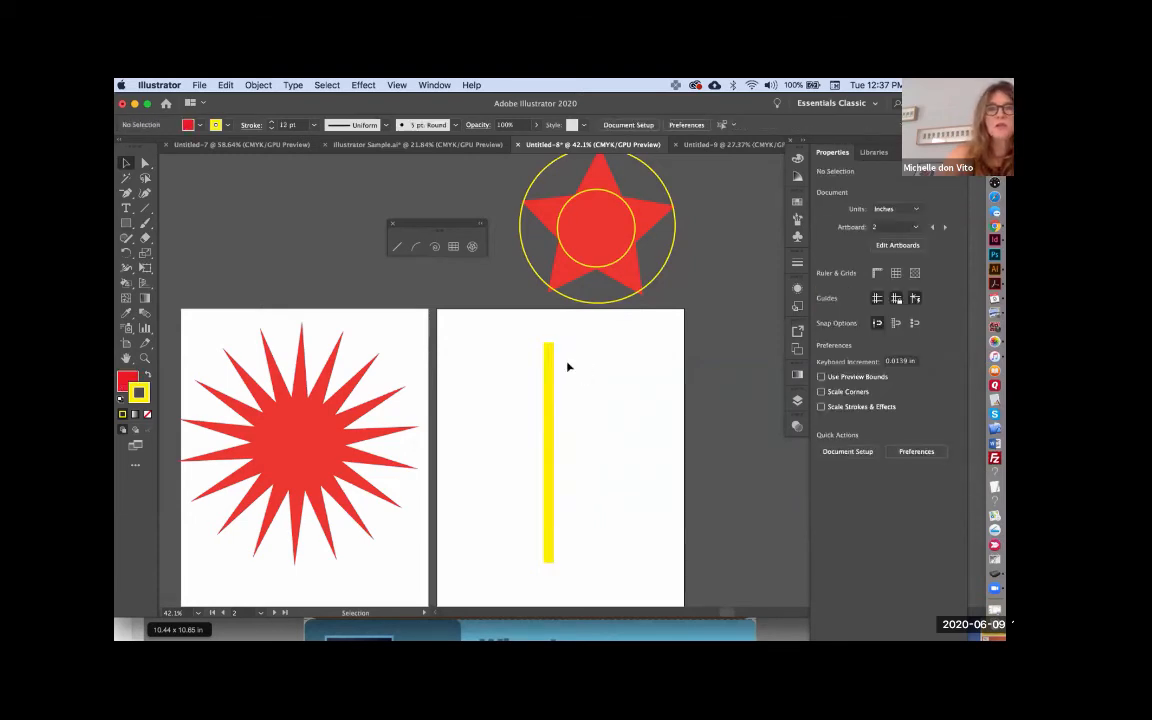
Give the yellow line round caps and examine its upper end up close.
{"action": "left_click", "coordinate": [549, 375]}
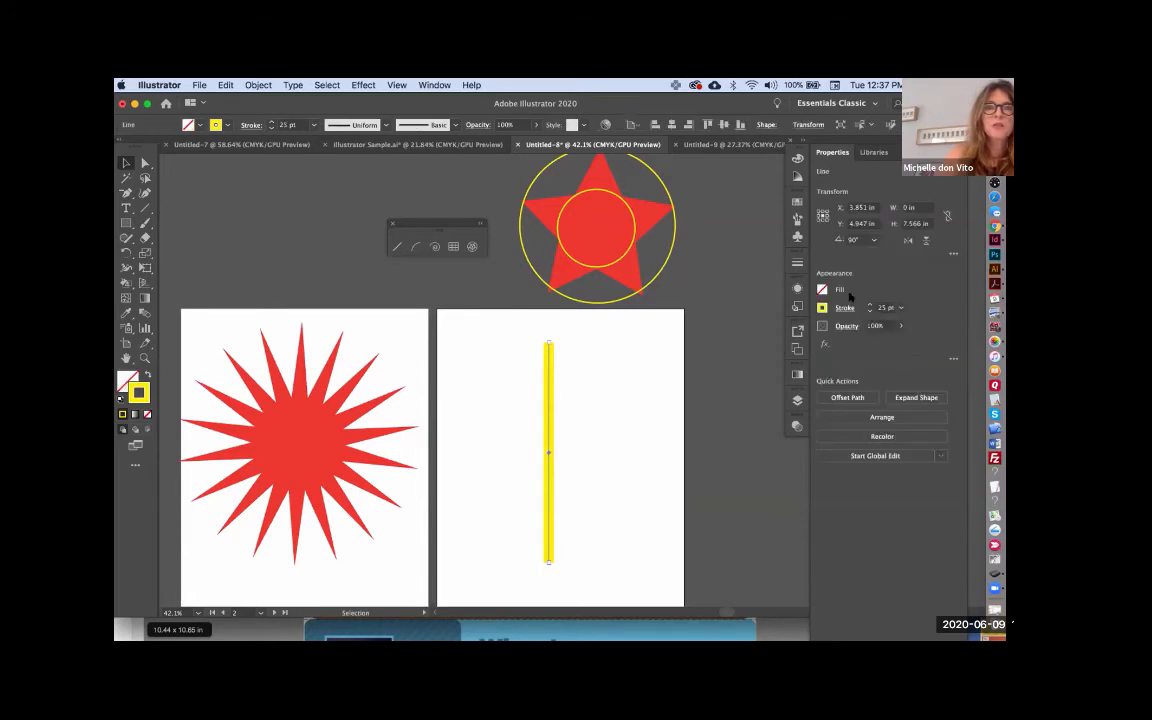
{"action": "left_click", "coordinate": [845, 308]}
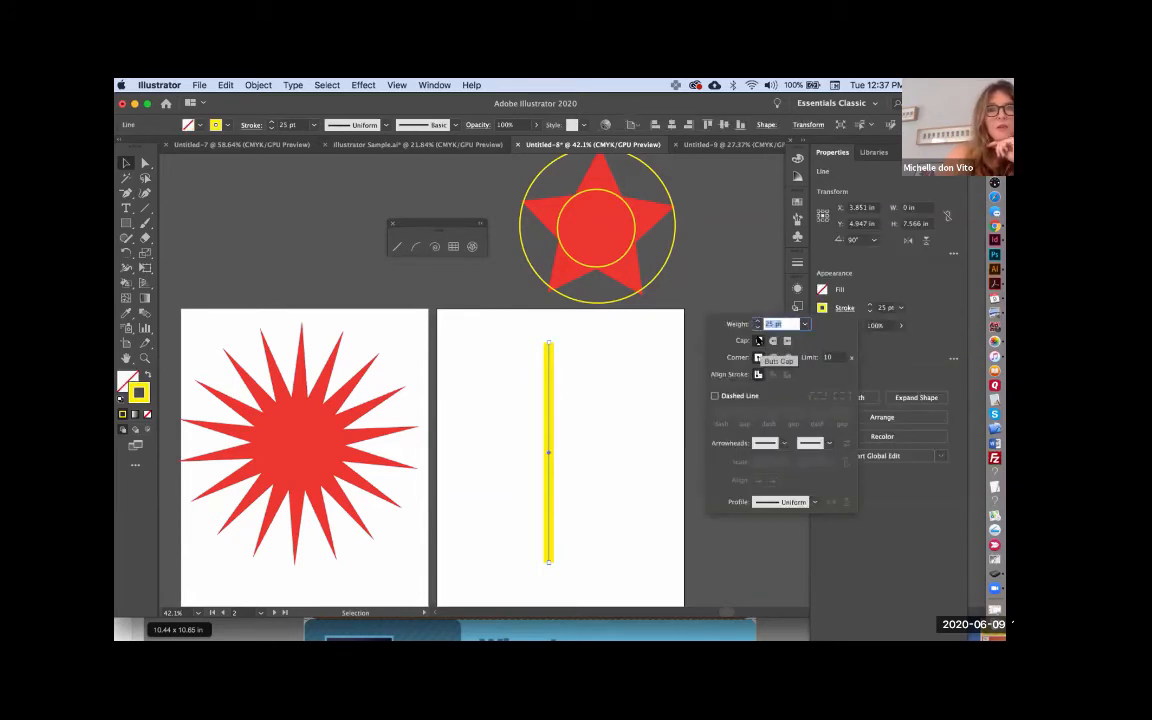
{"action": "left_click", "coordinate": [772, 341]}
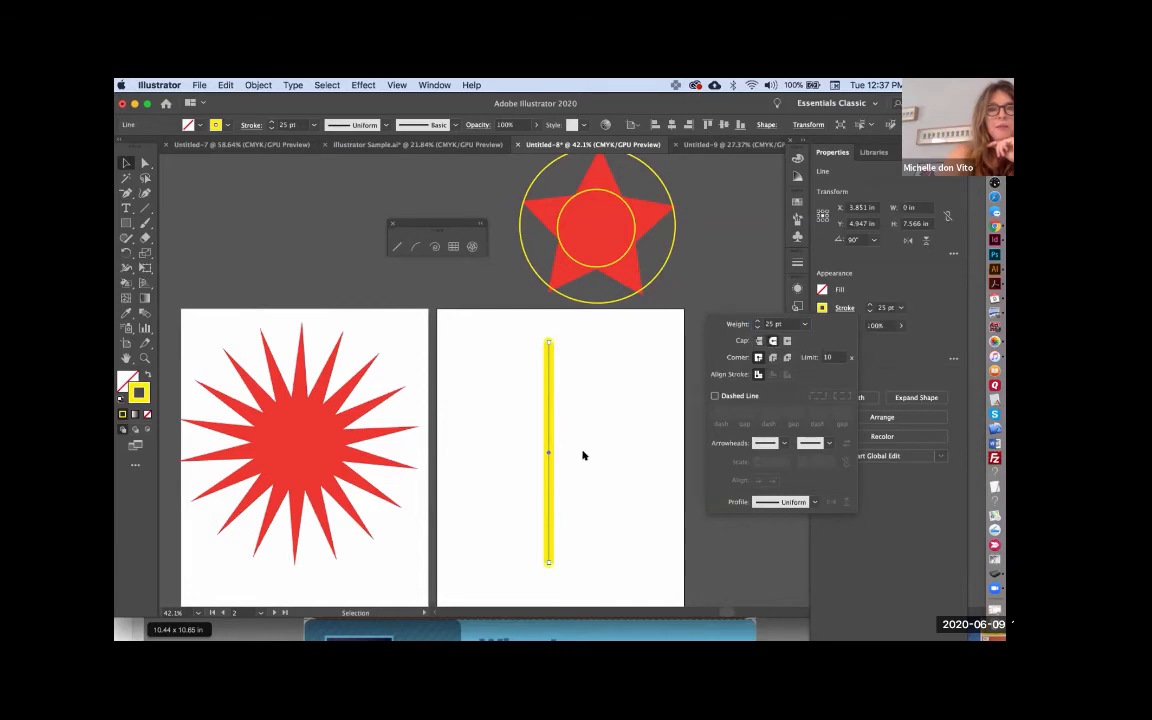
{"action": "scroll", "coordinate": [585, 440], "scroll_direction": "up", "scroll_amount": 5}
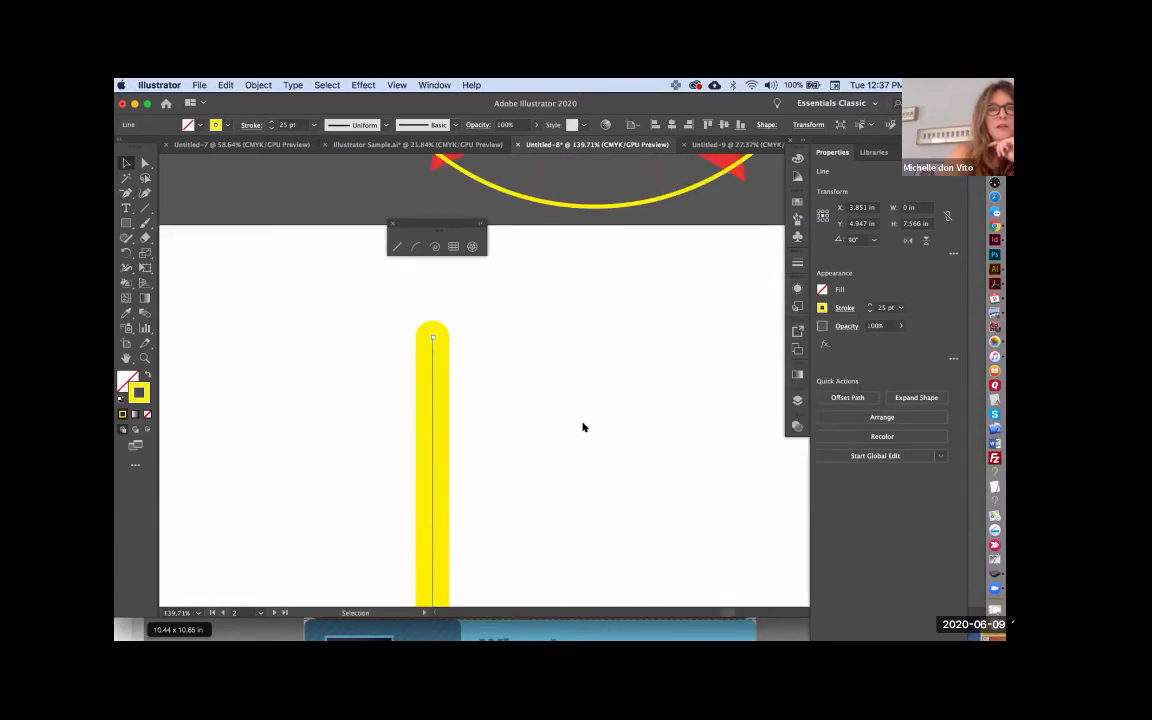
Try the butt cap on the yellow line, and set its stroke ends to Projecting Cap.
{"action": "left_click", "coordinate": [843, 309]}
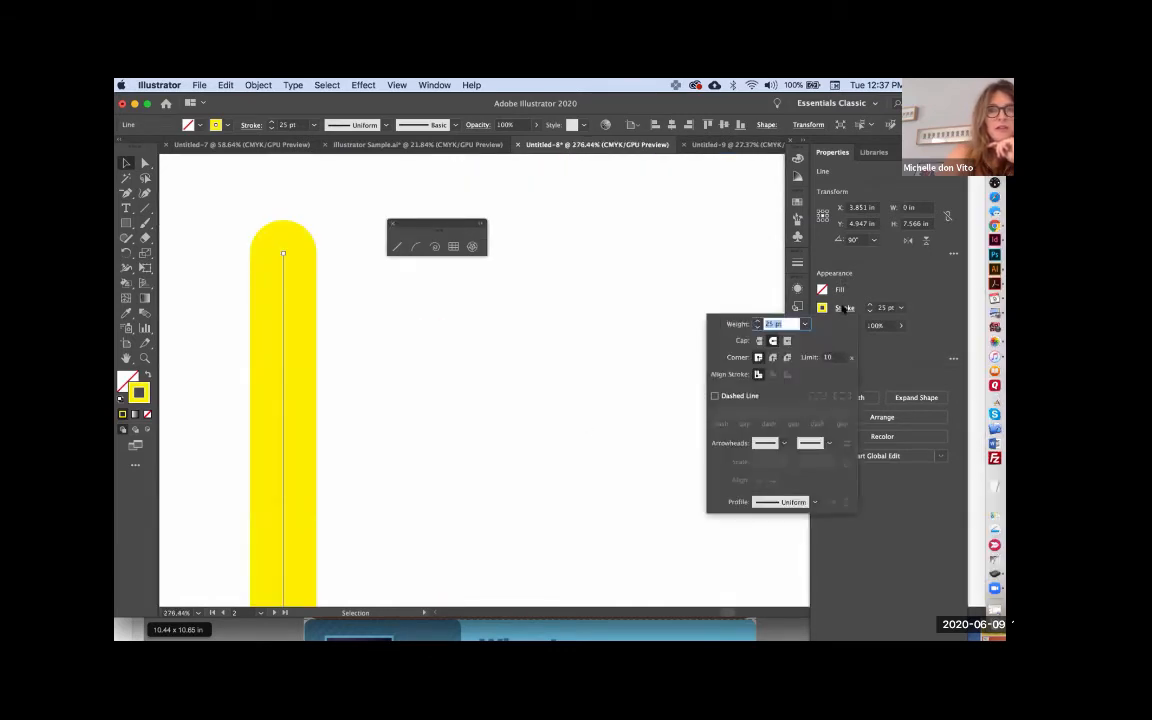
{"action": "left_click", "coordinate": [759, 341]}
{"action": "left_click", "coordinate": [787, 341]}
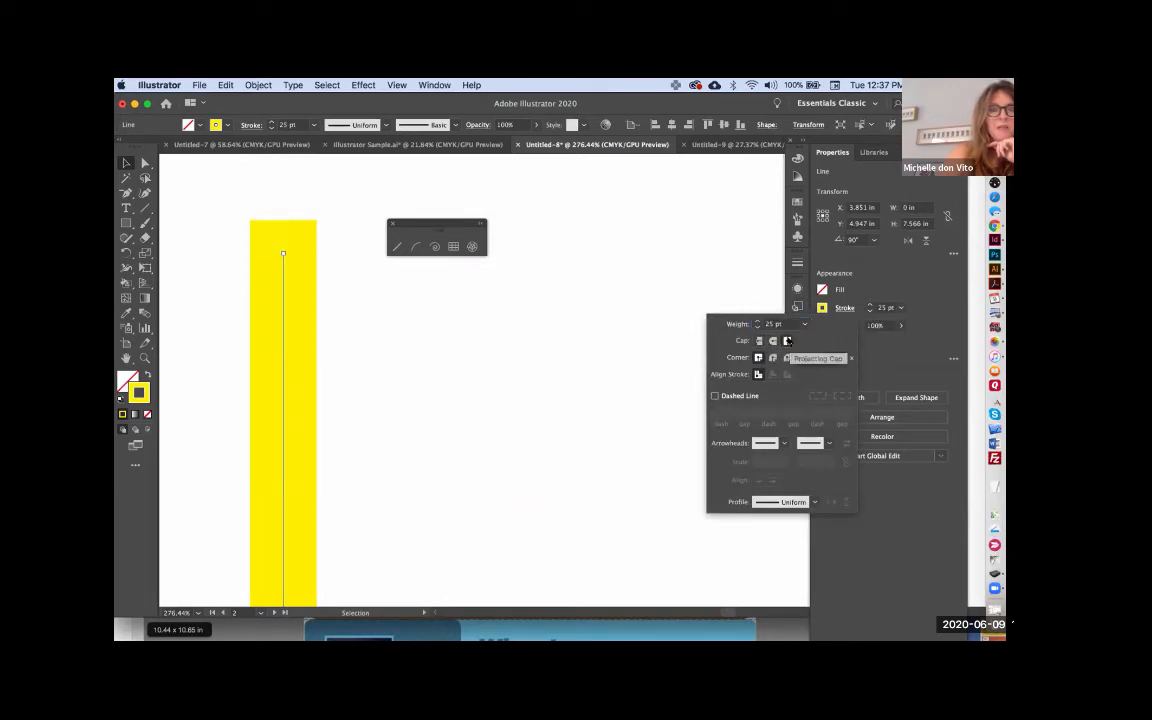
Give the yellow line round caps and a dashed 8 pt stroke with a 1 pt gap, clearing the second dash and gap values.
{"action": "left_click", "coordinate": [773, 341]}
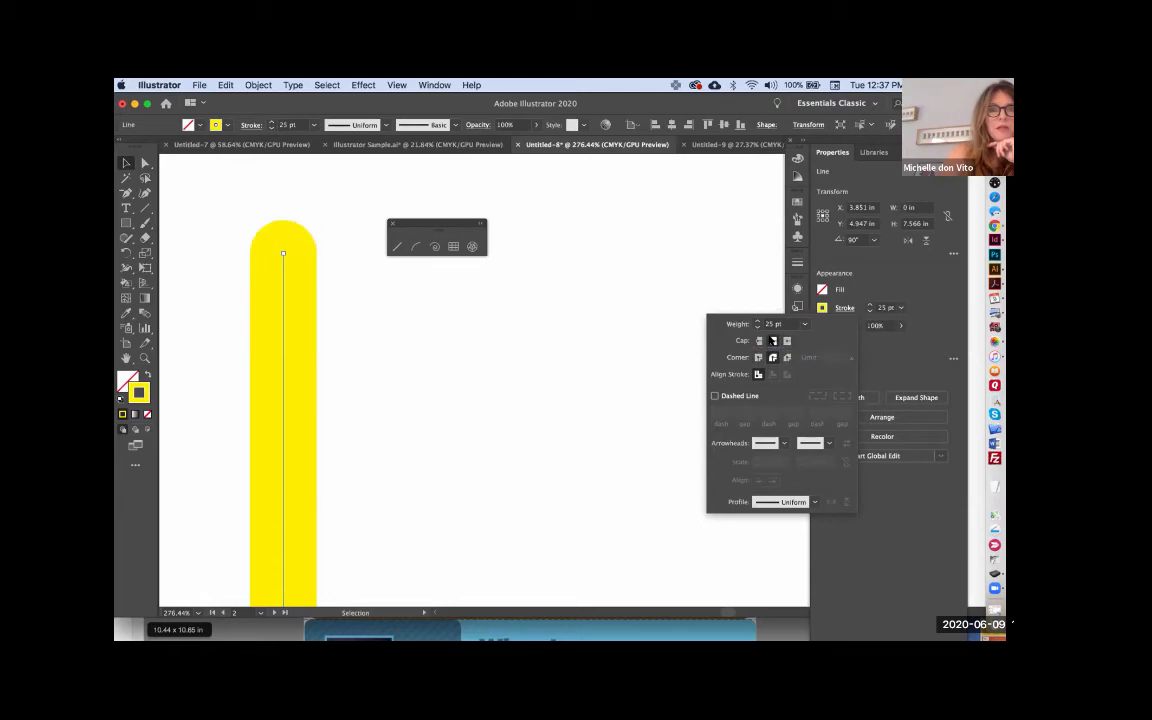
{"action": "left_click", "coordinate": [714, 396]}
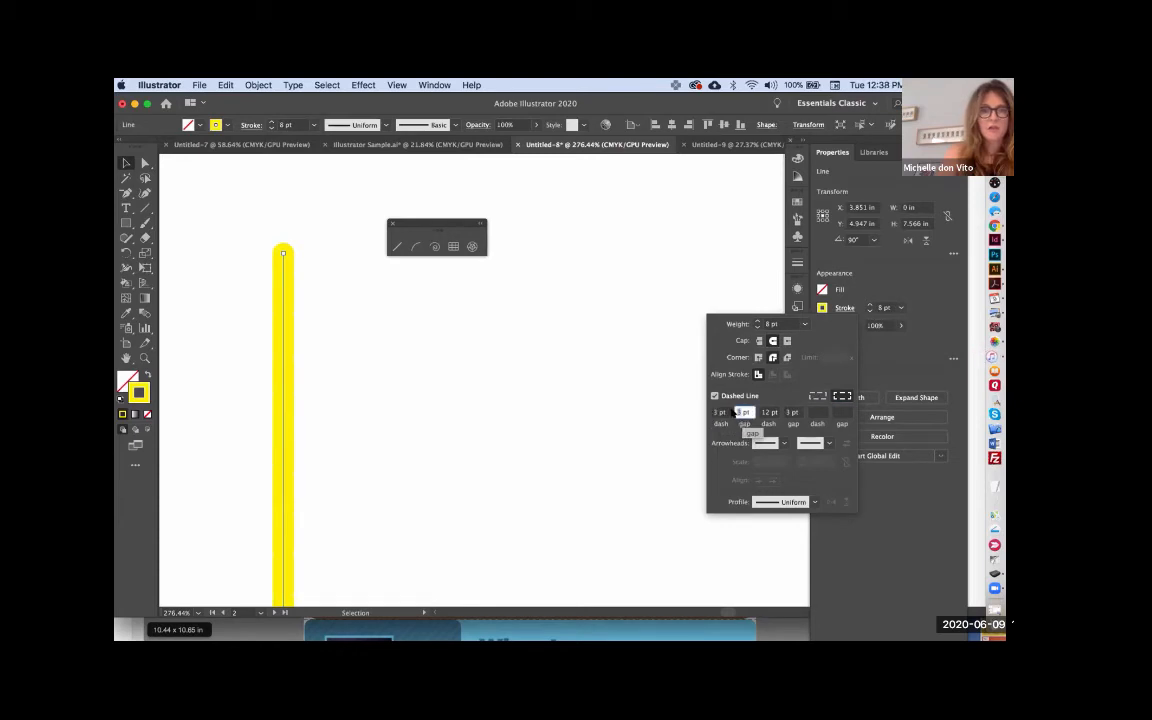
{"action": "type", "text": "1"}
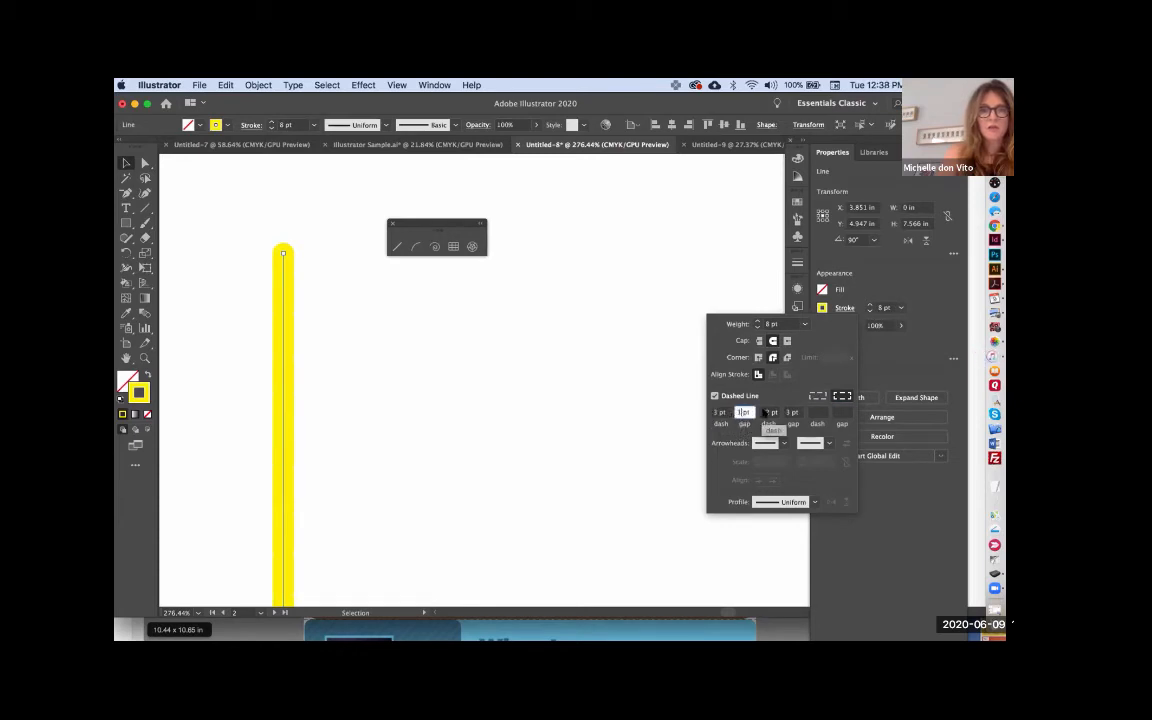
{"action": "key", "text": "Tab"}
{"action": "type", "text": "1"}
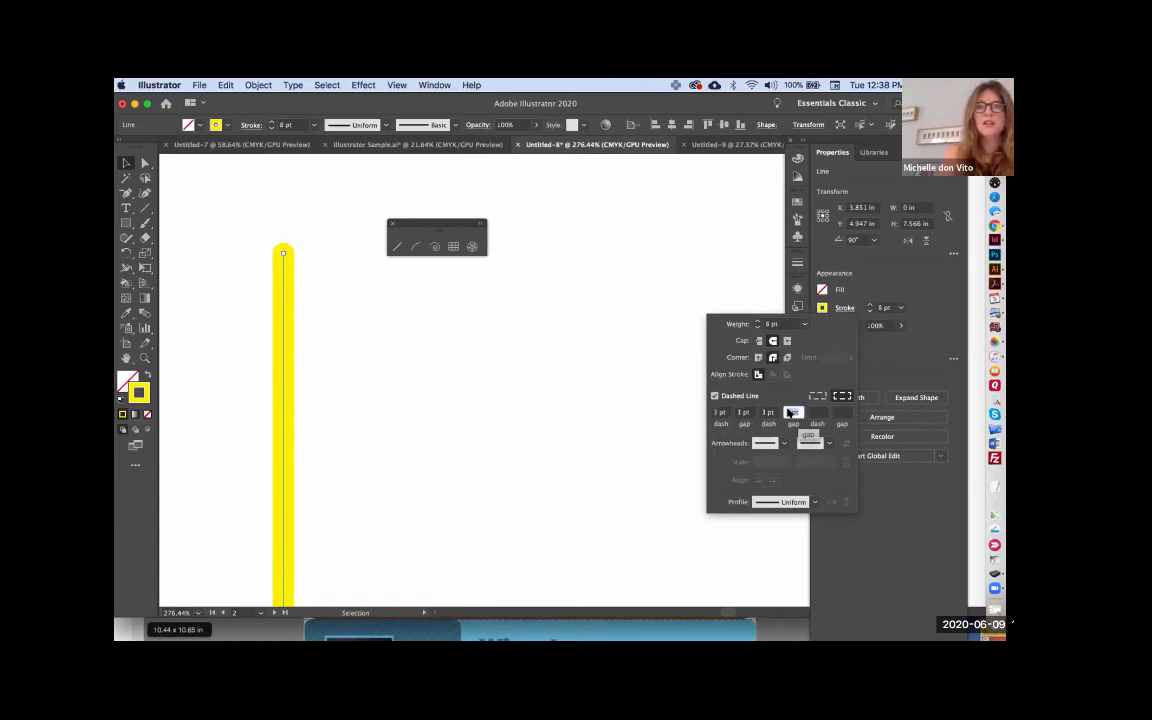
{"action": "key", "text": "BackSpace"}
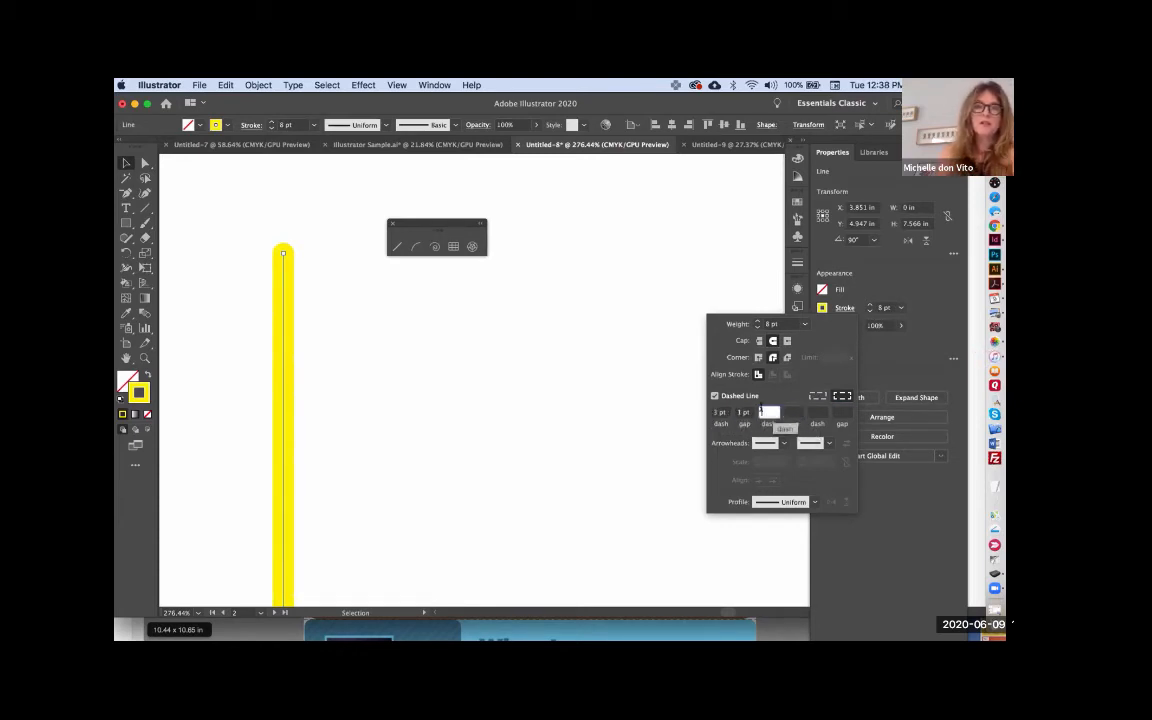
{"action": "left_click", "coordinate": [421, 355]}
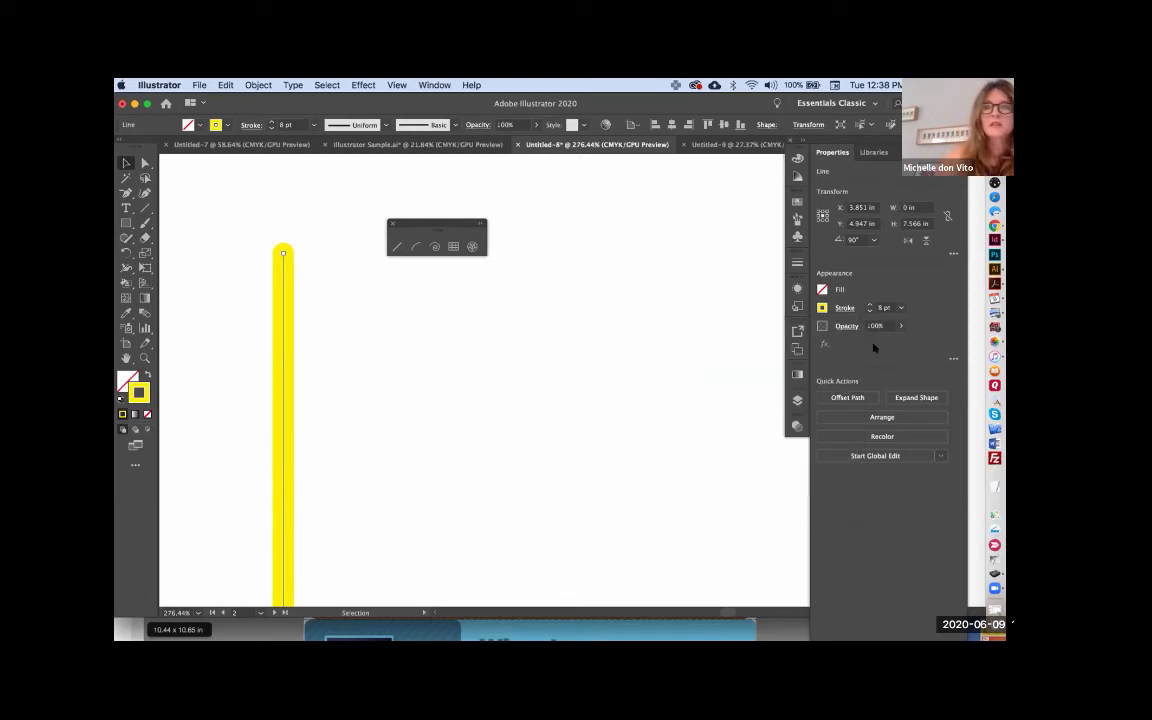
Thin the yellow line's stroke to 0.25 pt and deselect it to examine the dash pattern.
{"action": "left_click", "coordinate": [868, 310]}
{"action": "left_click", "coordinate": [868, 310]}
{"action": "left_click", "coordinate": [868, 310]}
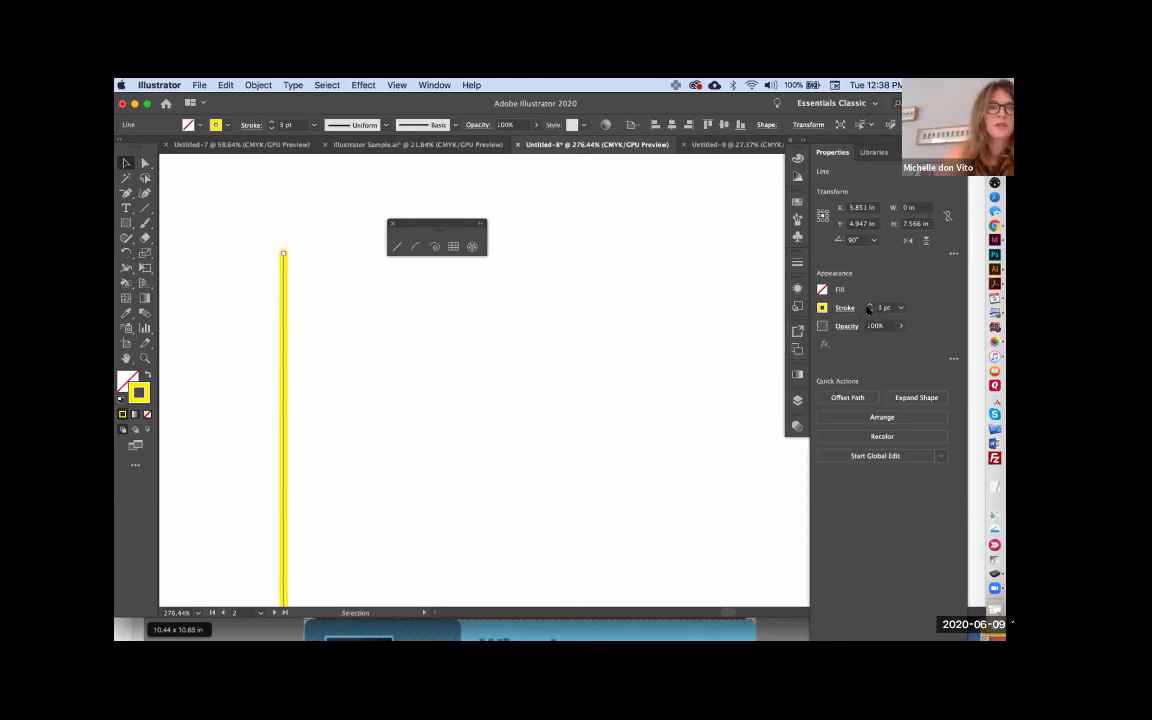
{"action": "left_click", "coordinate": [868, 310]}
{"action": "left_click", "coordinate": [868, 310]}
{"action": "left_click", "coordinate": [868, 310]}
{"action": "left_click", "coordinate": [868, 310]}
{"action": "scroll", "coordinate": [562, 354], "scroll_direction": "up", "scroll_amount": 5}
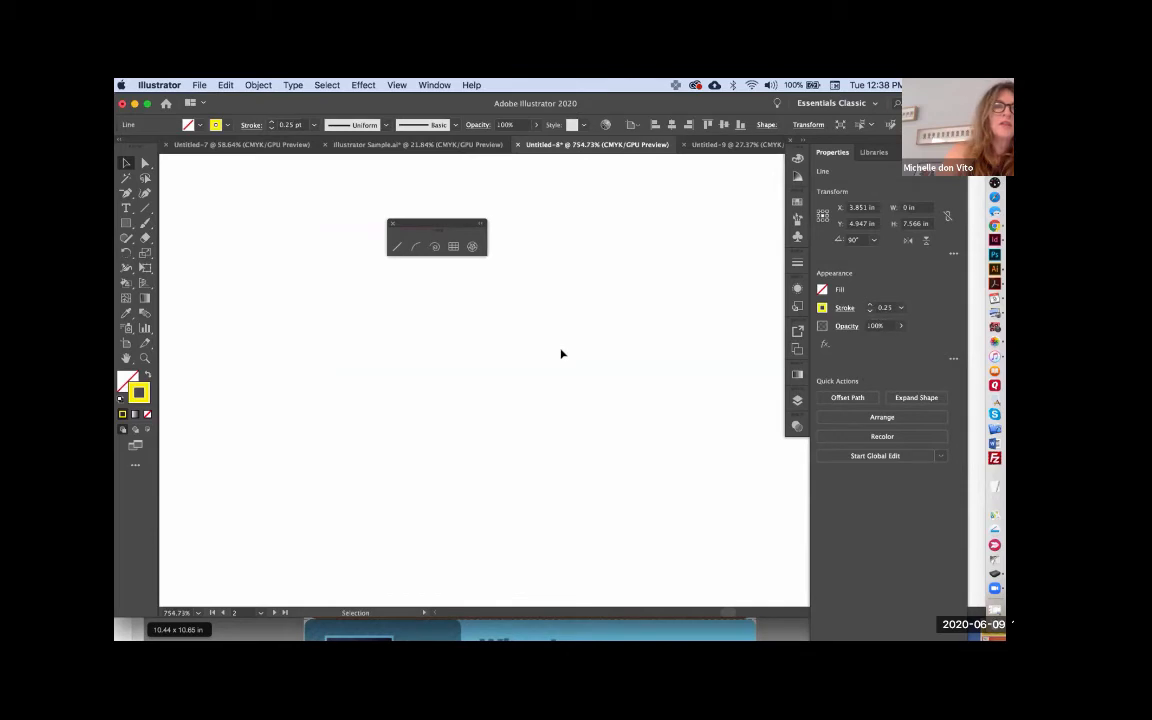
{"action": "scroll", "coordinate": [561, 354], "scroll_direction": "down", "scroll_amount": 5}
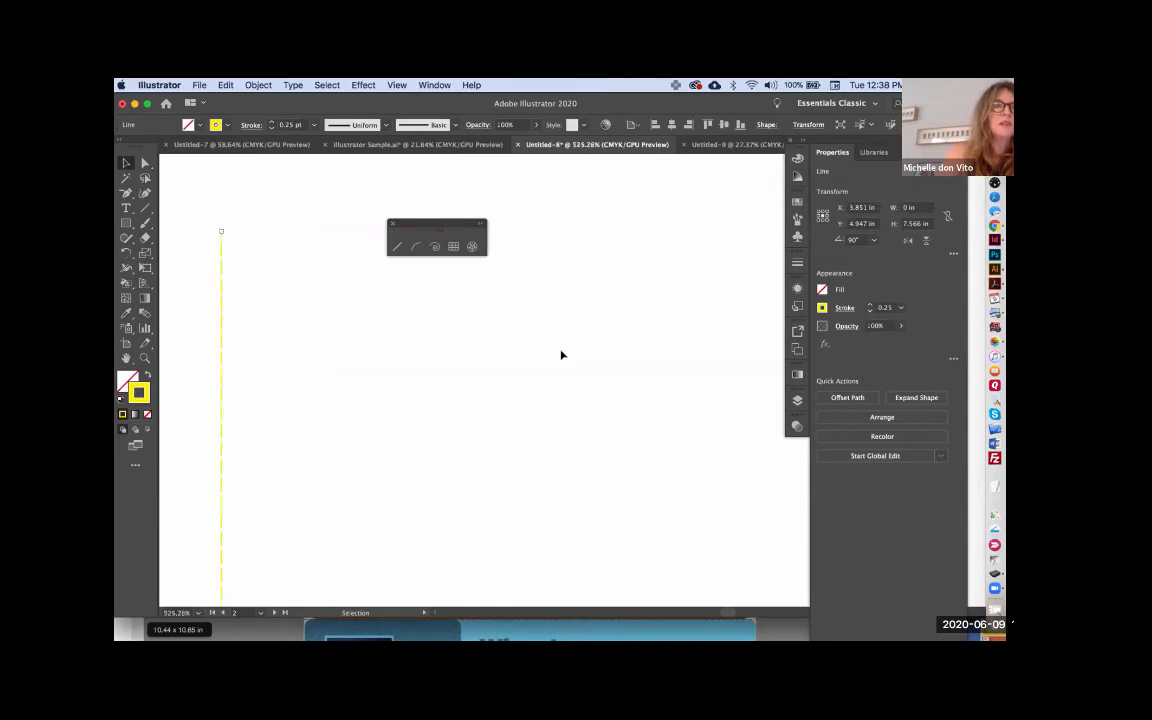
{"action": "left_click", "coordinate": [358, 374]}
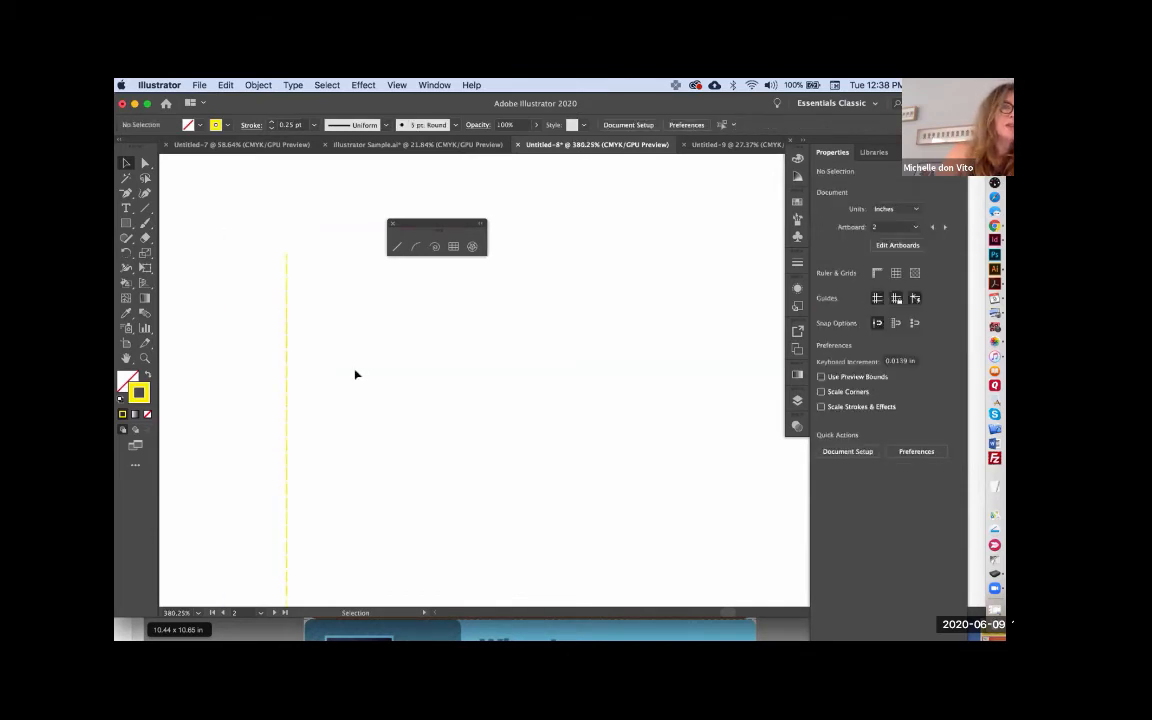
Thicken the yellow line's stroke to 5 pt and rotate the line about its centre until its upper end leans to the left.
{"action": "left_click", "coordinate": [286, 388]}
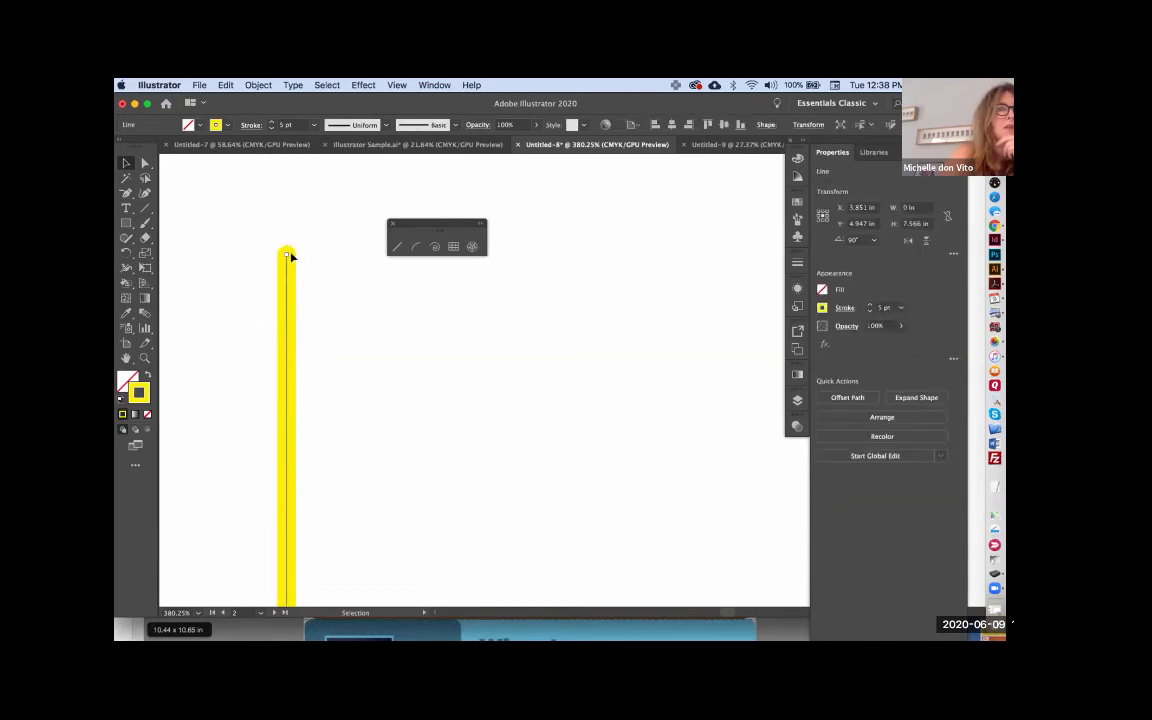
{"action": "left_click_drag", "start_coordinate": [287, 251], "coordinate": [589, 385]}
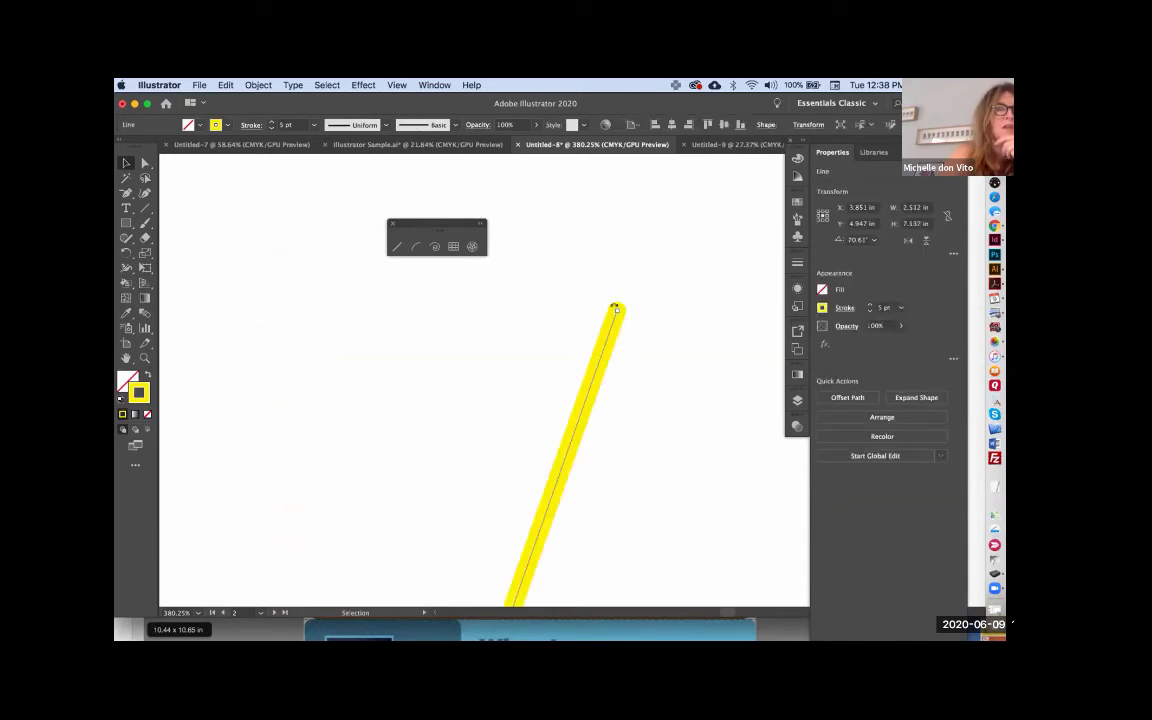
{"action": "left_click_drag", "start_coordinate": [420, 306], "coordinate": [271, 295]}
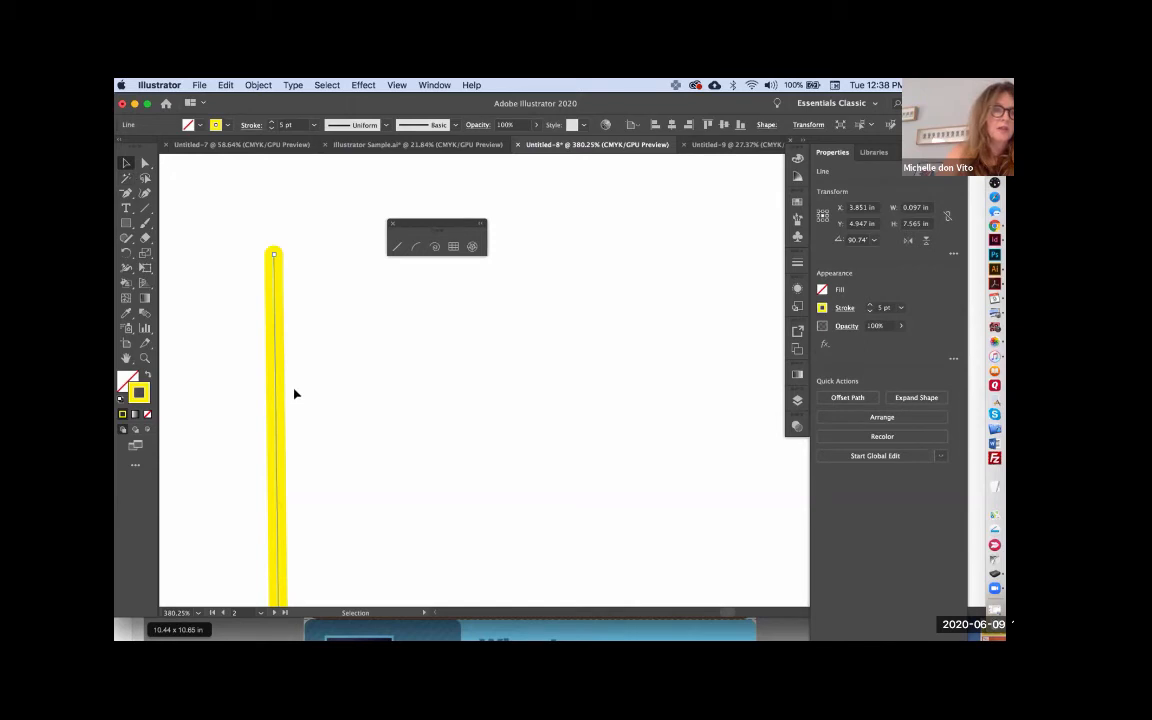
{"action": "left_click", "coordinate": [319, 393]}
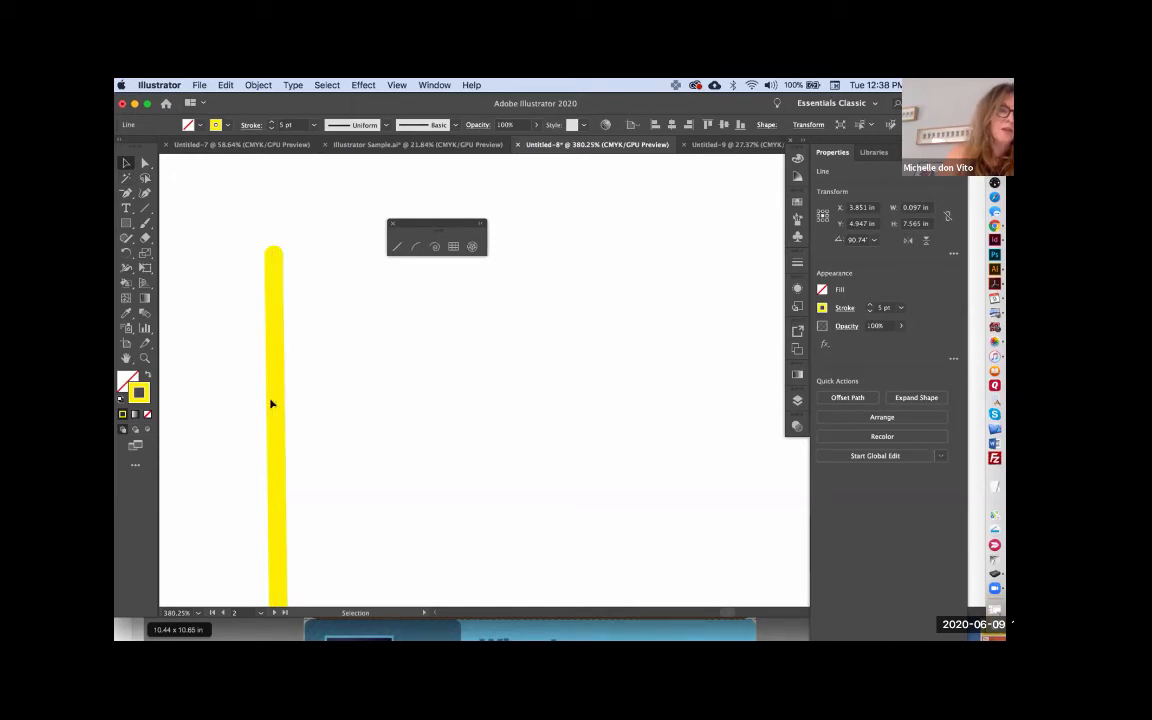
{"action": "left_click", "coordinate": [272, 403]}
{"action": "key", "text": "Delete"}
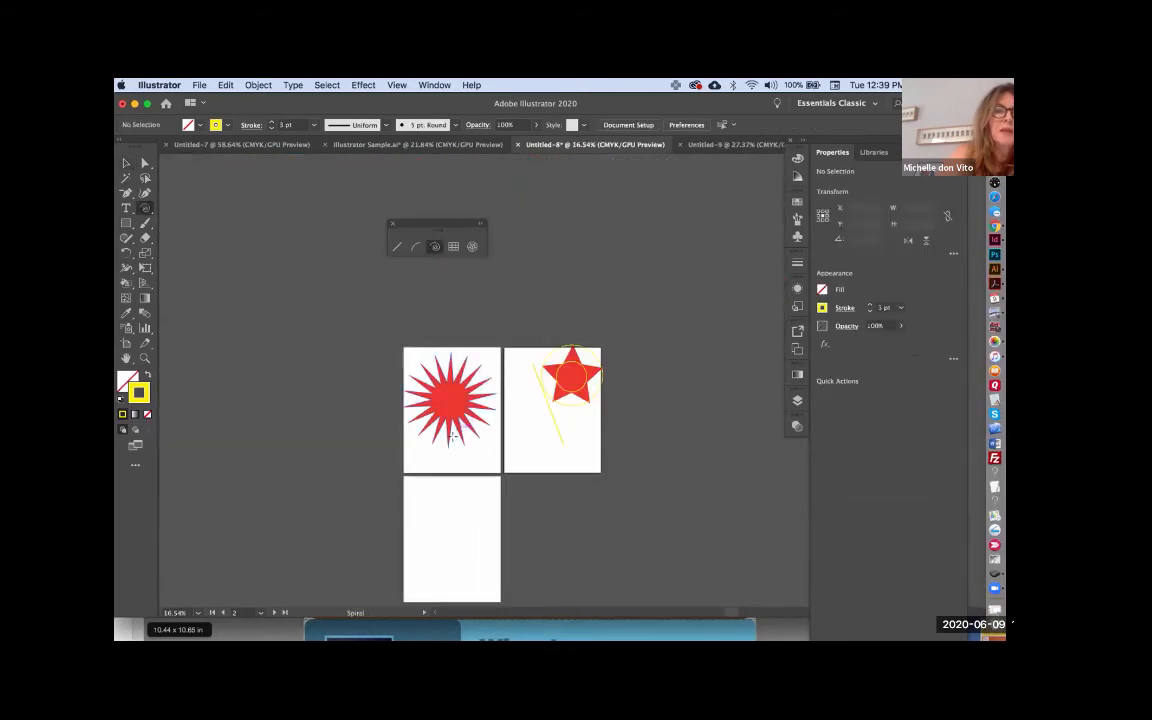
Try out the Spiral tool on the empty third artboard, enlarging and shrinking the spiral, without keeping it.
{"action": "scroll", "coordinate": [452, 436], "scroll_direction": "up", "scroll_amount": 5}
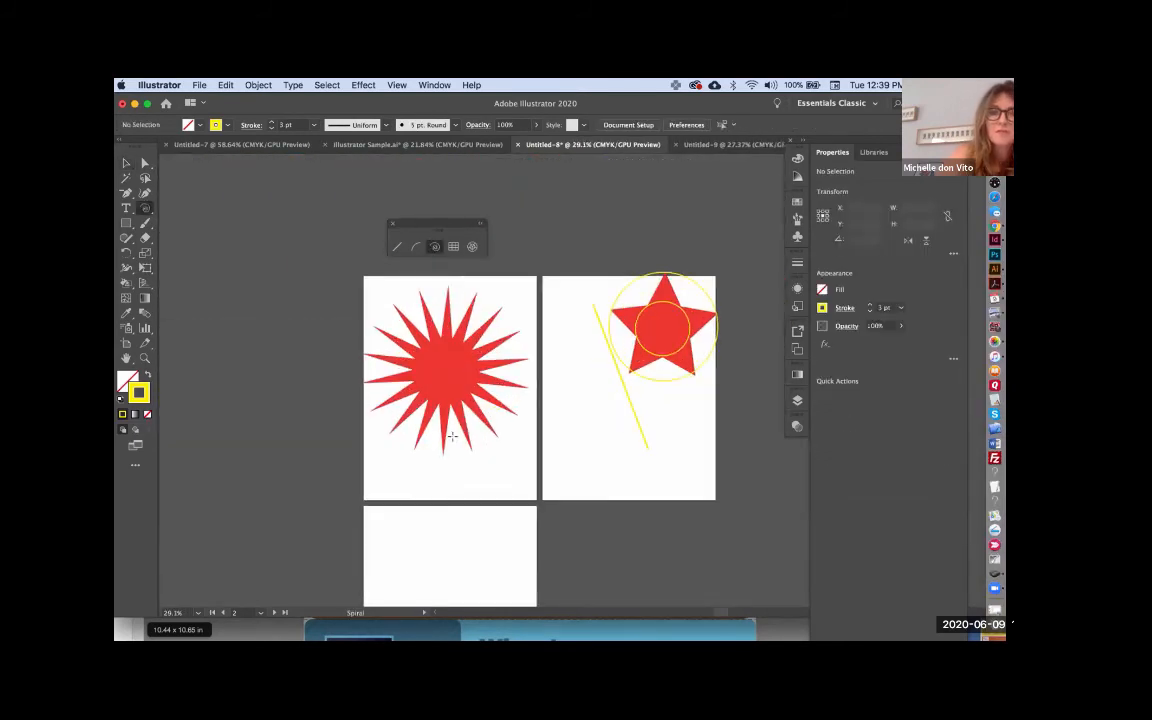
{"action": "scroll", "coordinate": [452, 436], "scroll_direction": "down", "scroll_amount": 5}
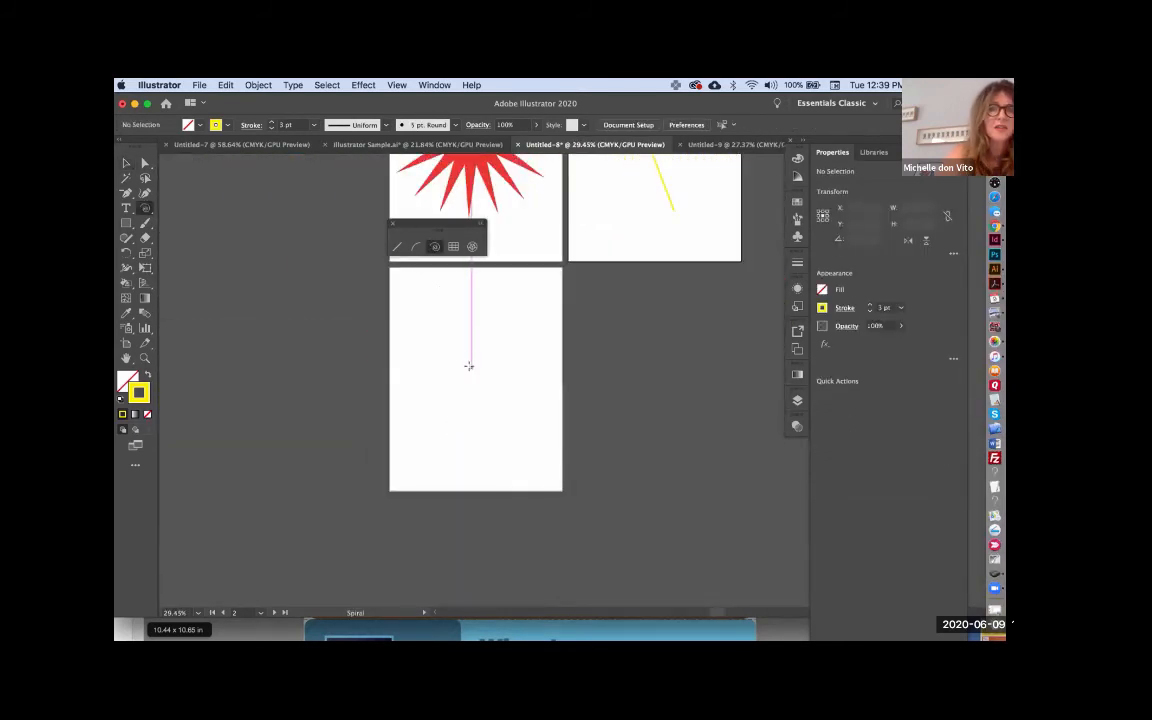
{"action": "left_click_drag", "start_coordinate": [476, 367], "coordinate": [436, 305]}
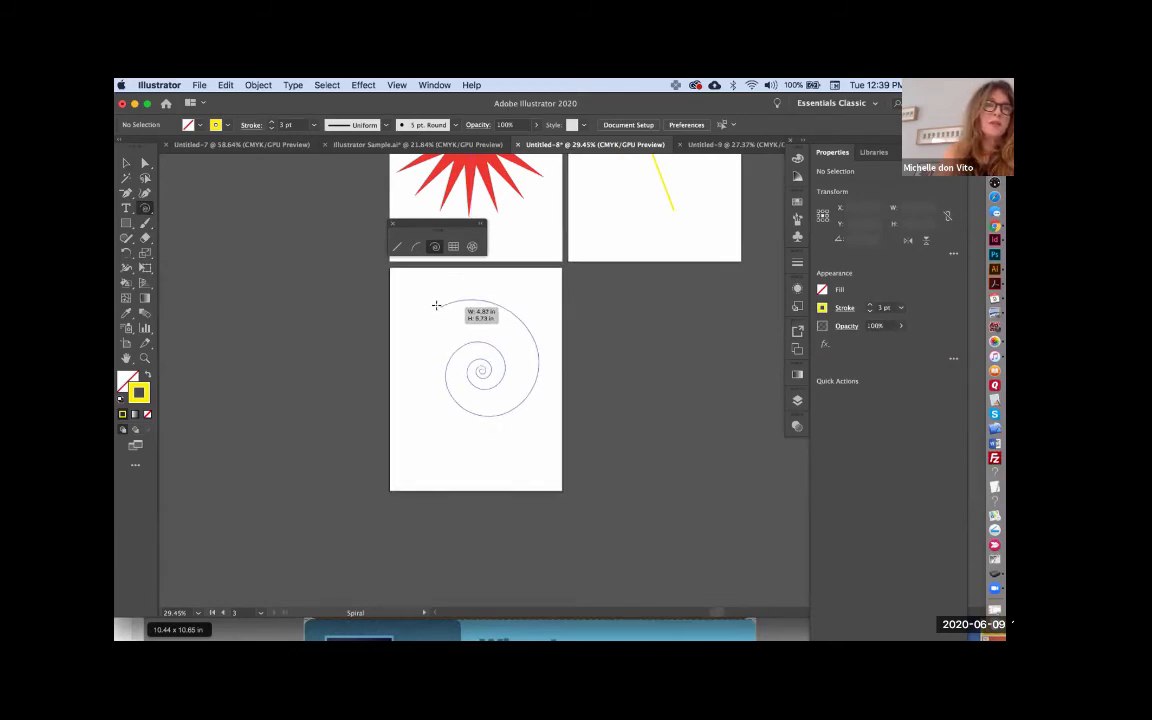
{"action": "left_click_drag", "start_coordinate": [436, 305], "coordinate": [380, 258]}
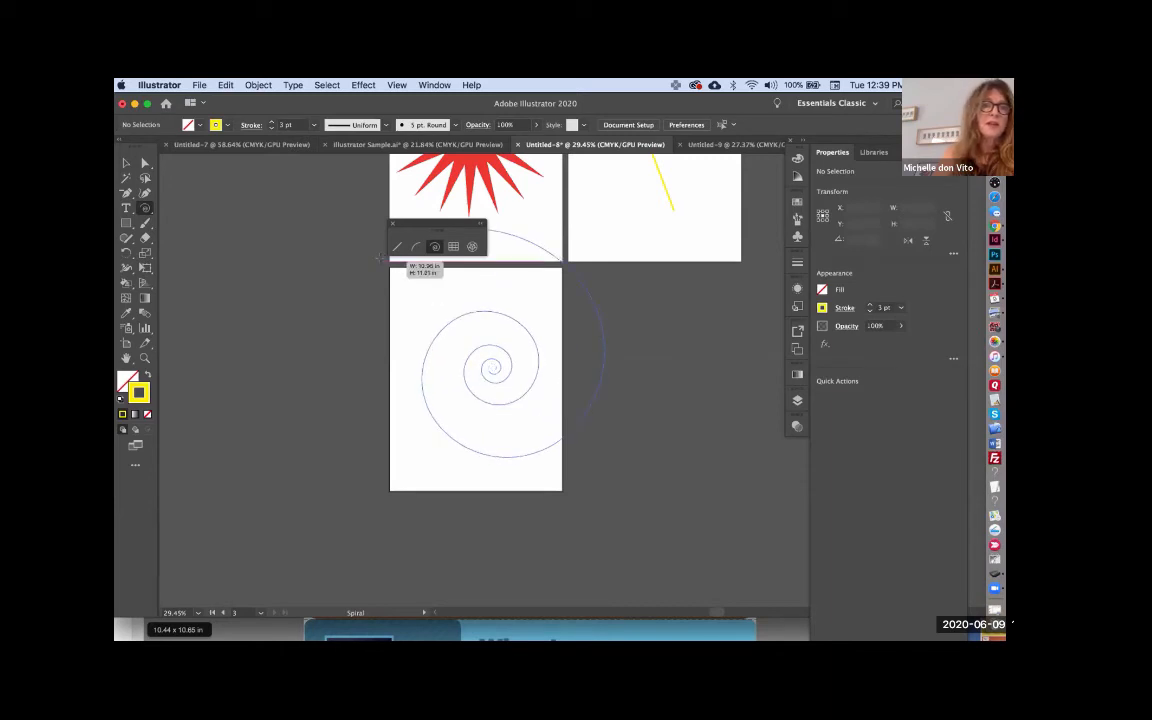
{"action": "left_click_drag", "start_coordinate": [380, 258], "coordinate": [475, 368]}
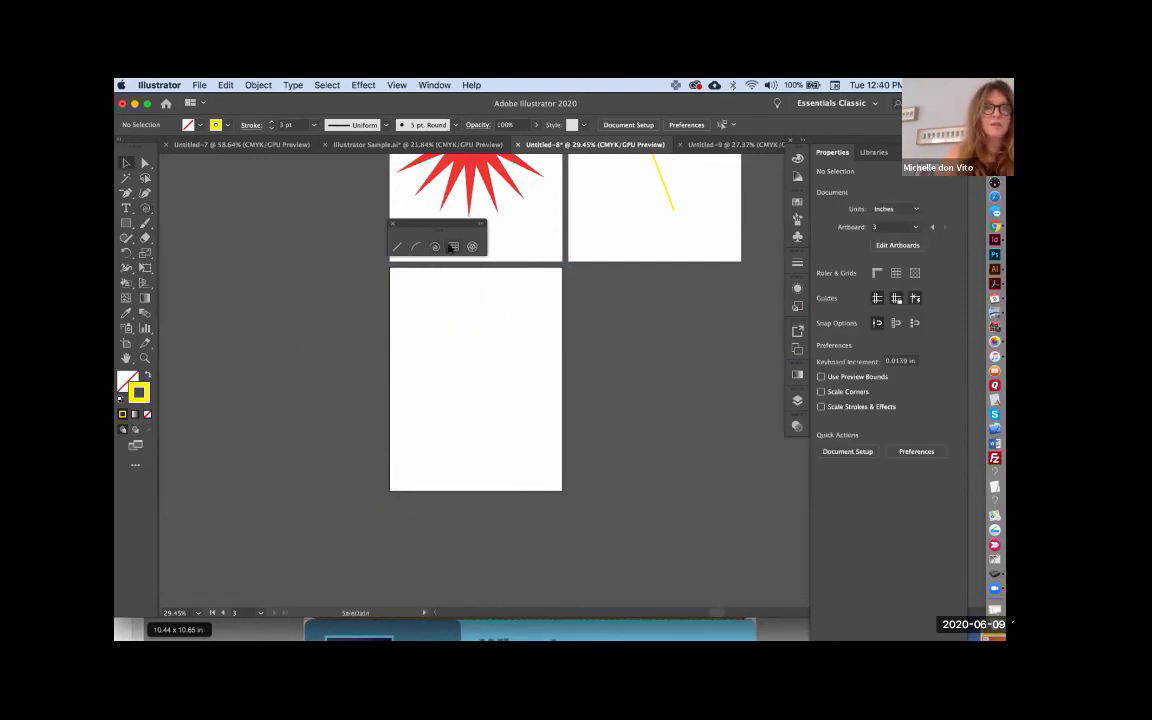
Draw a rectangular grid about 7.04 by 9.65 in on the third artboard and convert it into guides.
{"action": "left_click", "coordinate": [451, 245]}
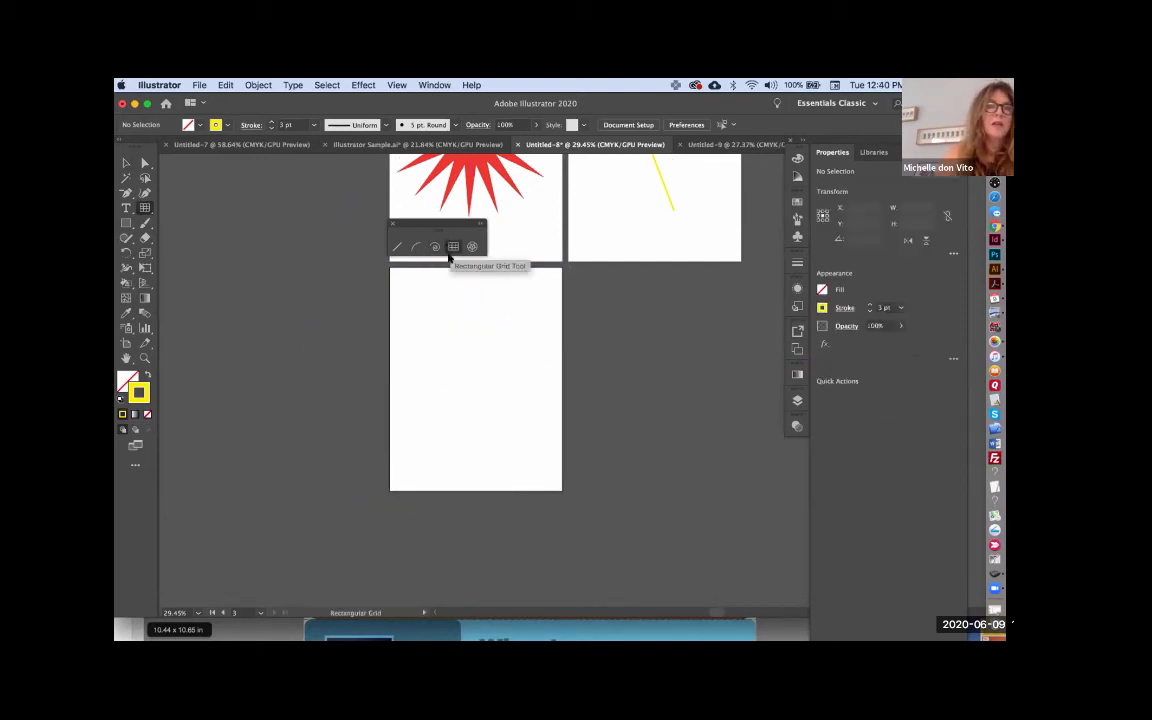
{"action": "left_click_drag", "start_coordinate": [403, 281], "coordinate": [545, 476]}
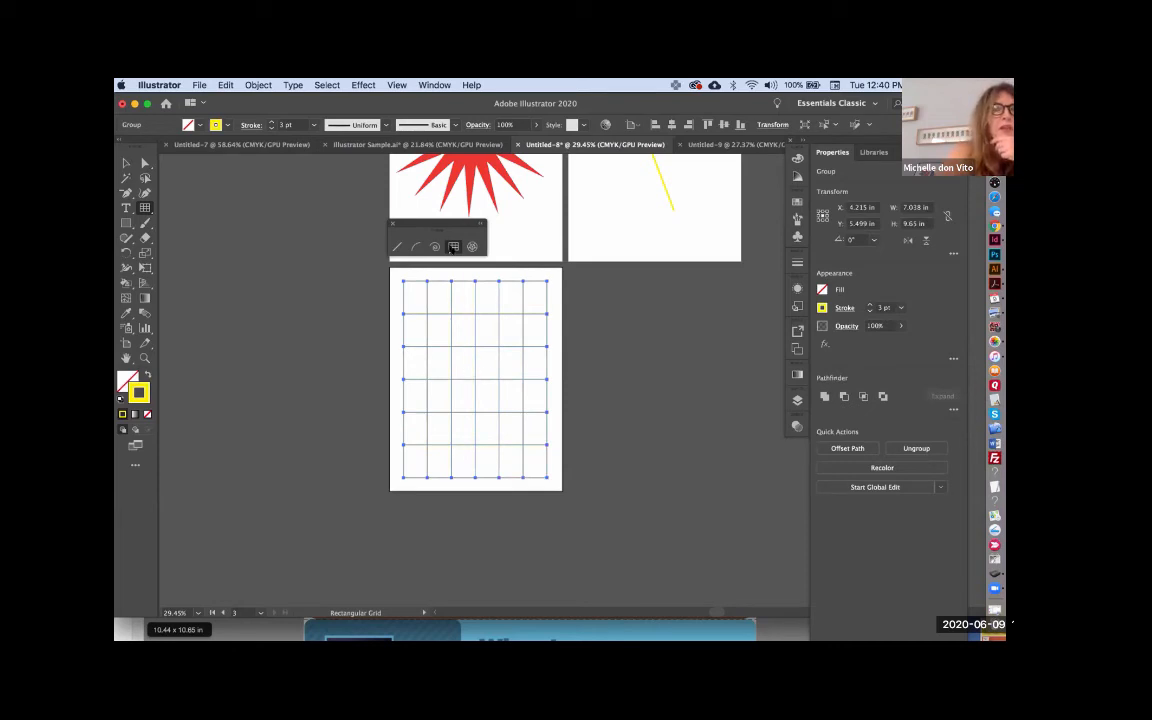
{"action": "left_click", "coordinate": [393, 86]}
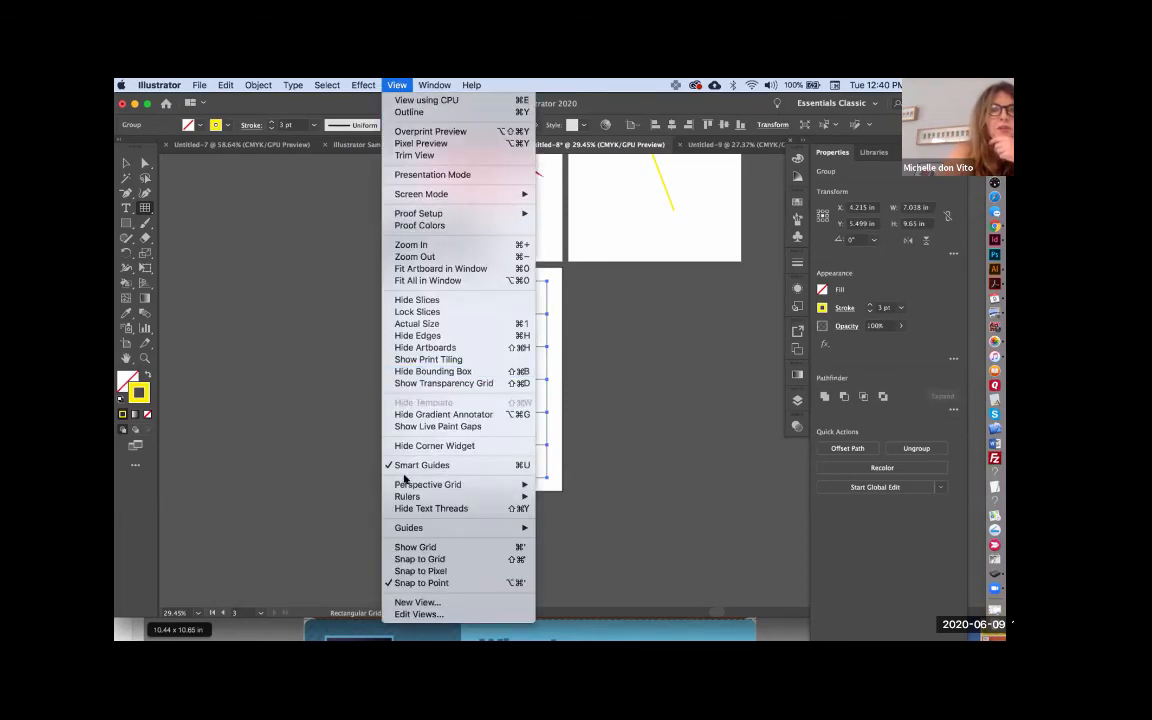
{"action": "mouse_move", "coordinate": [408, 527]}
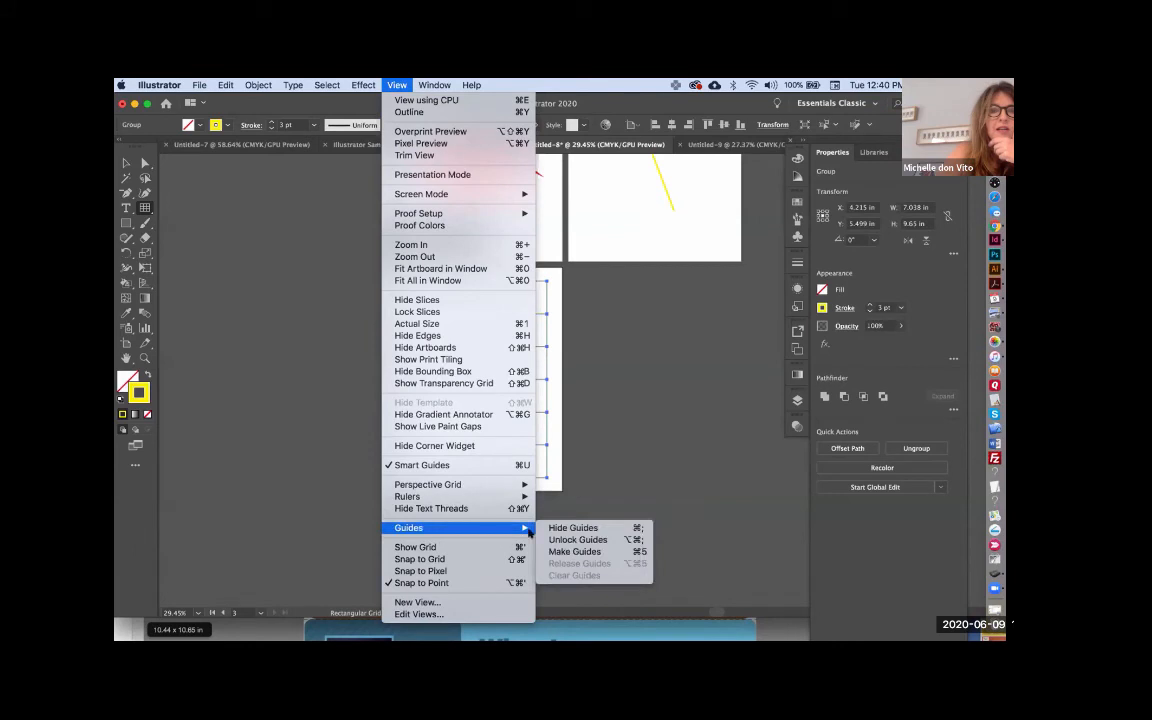
{"action": "left_click", "coordinate": [577, 546]}
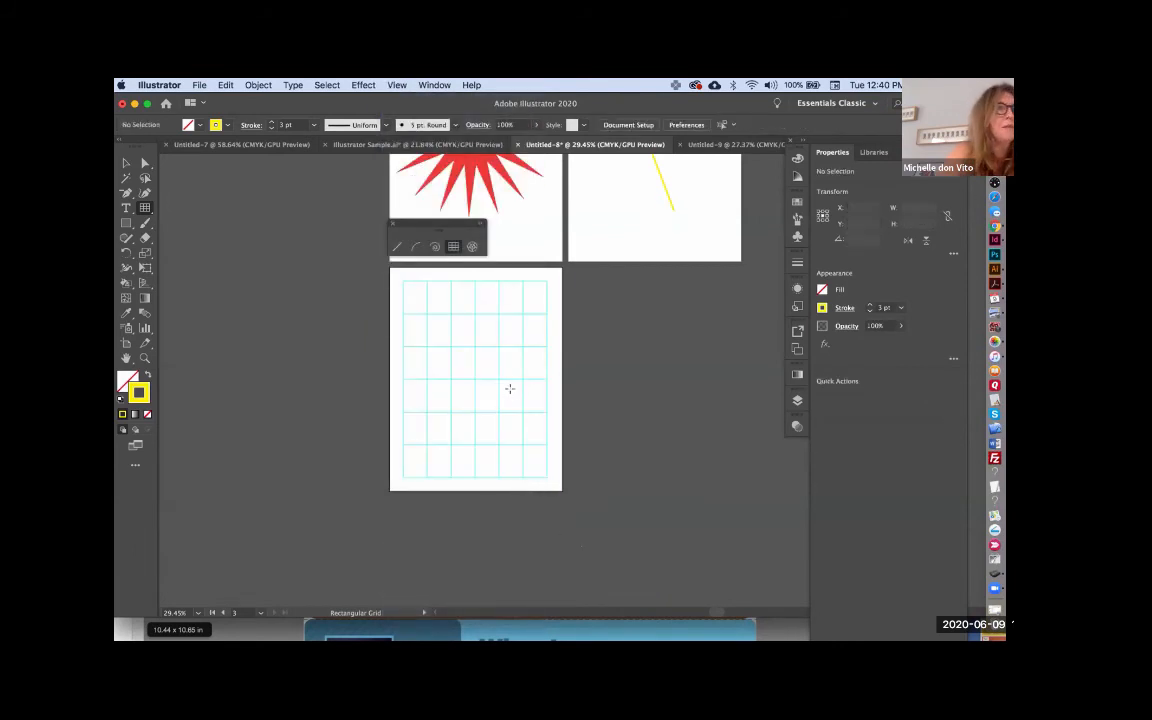
Draw a rectangle filling the first cell of the guide grid's second row, with a red fill and no stroke.
{"action": "scroll", "coordinate": [507, 386], "scroll_direction": "up", "scroll_amount": 3}
{"action": "key", "text": "v"}
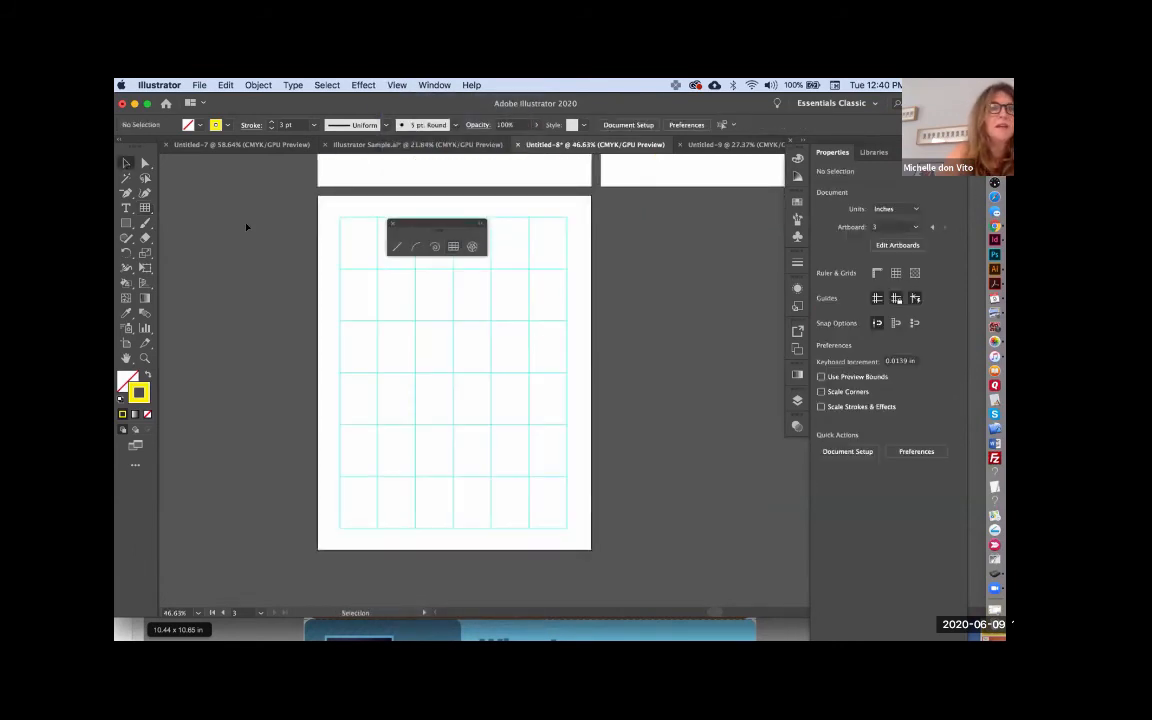
{"action": "left_click", "coordinate": [127, 223]}
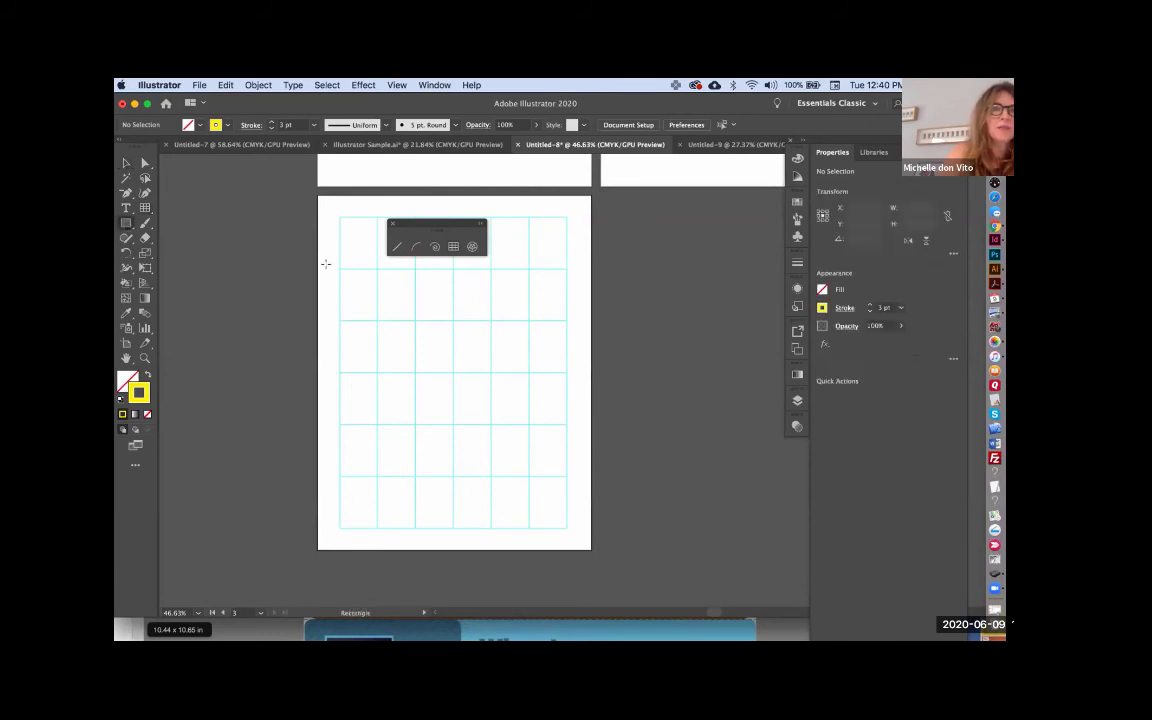
{"action": "left_click_drag", "start_coordinate": [339, 270], "coordinate": [377, 320]}
{"action": "left_click", "coordinate": [822, 289]}
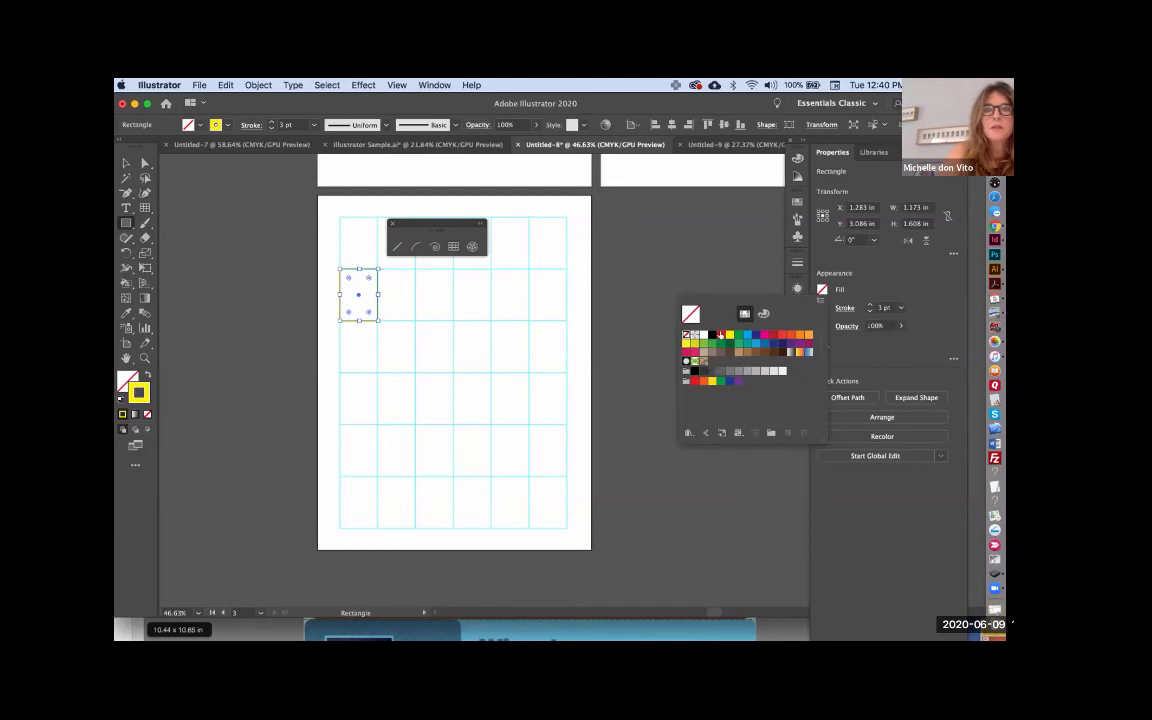
{"action": "left_click", "coordinate": [720, 334]}
{"action": "left_click", "coordinate": [822, 308]}
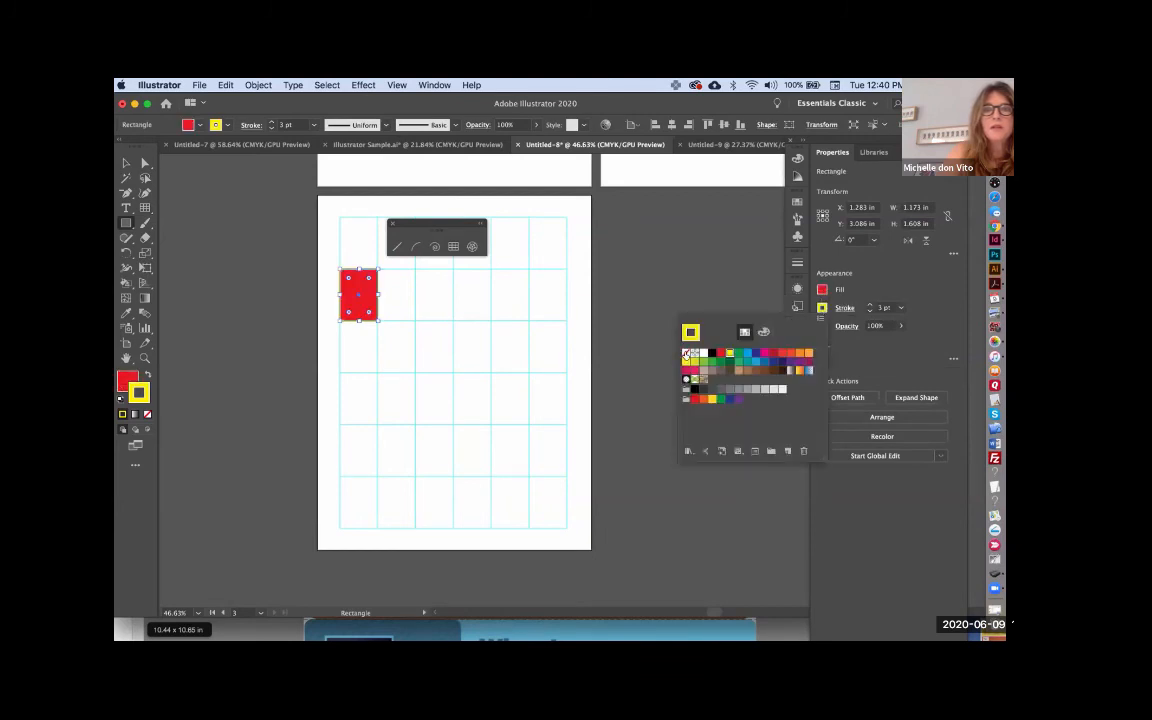
{"action": "left_click", "coordinate": [686, 354]}
Copy the red rectangle into four other cells of the guide grid, including the last cell of the fourth row, and deselect.
{"action": "left_click", "coordinate": [126, 163]}
{"action": "mouse_move", "coordinate": [359, 295]}
{"action": "left_mouse_down"}
{"action": "mouse_move", "coordinate": [453, 347]}
{"action": "mouse_move", "coordinate": [432, 347]}
{"action": "mouse_move", "coordinate": [510, 295]}
{"action": "mouse_move", "coordinate": [548, 242]}
{"action": "mouse_move", "coordinate": [548, 398]}
{"action": "left_mouse_up"}
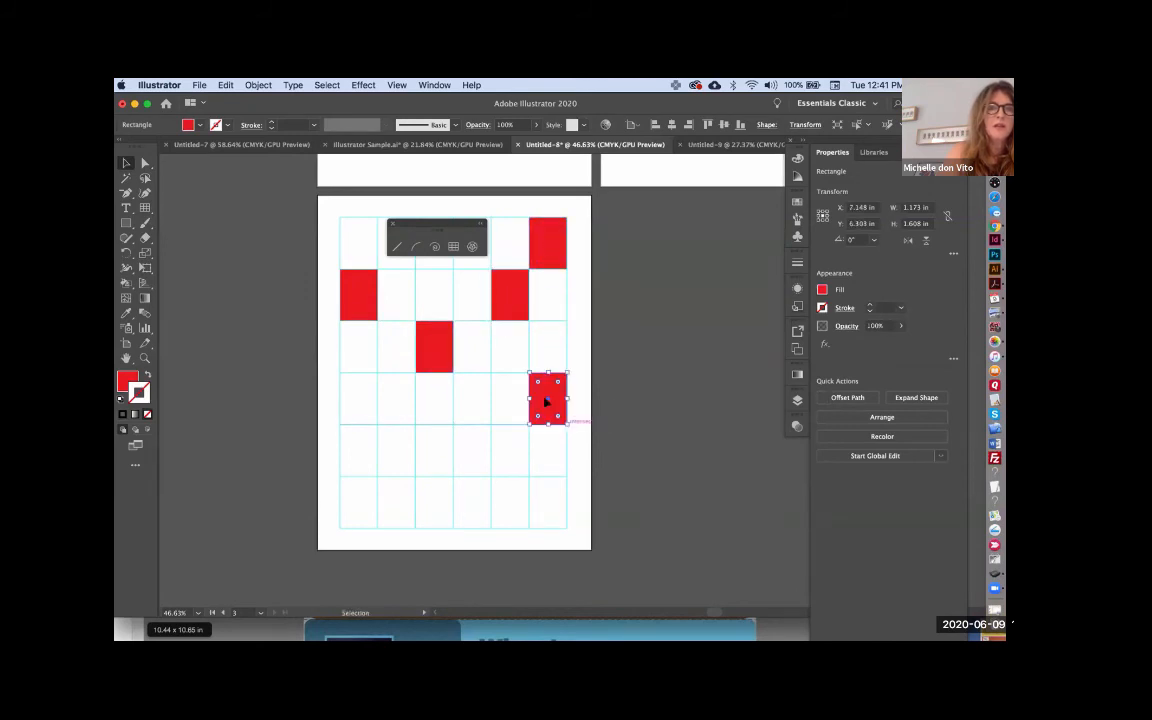
{"action": "left_click", "coordinate": [361, 442]}
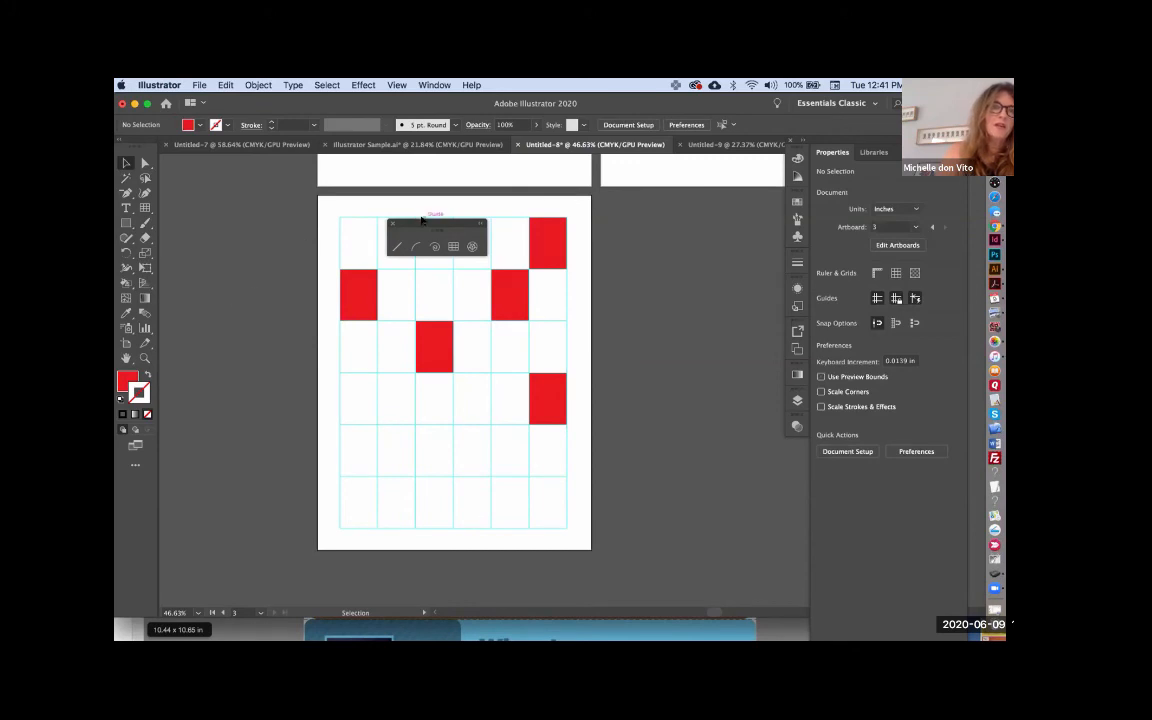
Draw a polar grid about 10.28 in across over the second artboard, adjusting it to 11 concentric circles and 11 radial dividers.
{"action": "left_click_drag", "start_coordinate": [395, 223], "coordinate": [190, 232]}
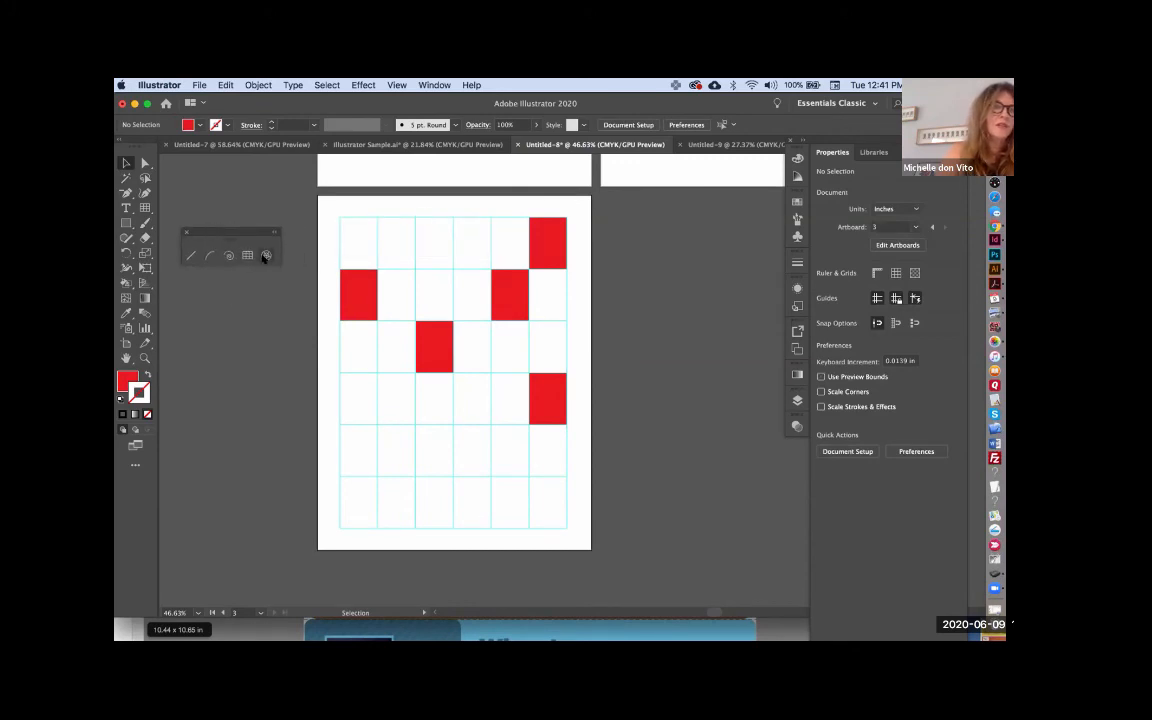
{"action": "left_click", "coordinate": [266, 255]}
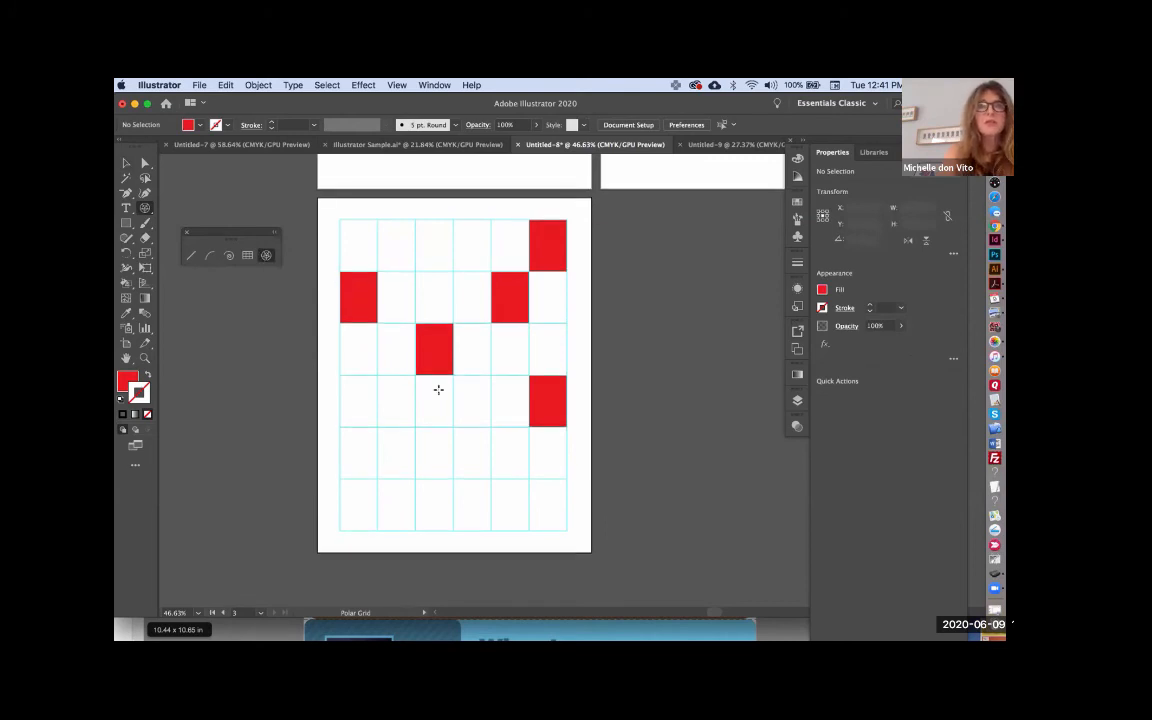
{"action": "scroll", "coordinate": [437, 388], "scroll_direction": "up", "scroll_amount": 5}
{"action": "scroll", "coordinate": [437, 388], "scroll_direction": "right", "scroll_amount": 3}
{"action": "scroll", "coordinate": [438, 389], "scroll_direction": "right", "scroll_amount": 2}
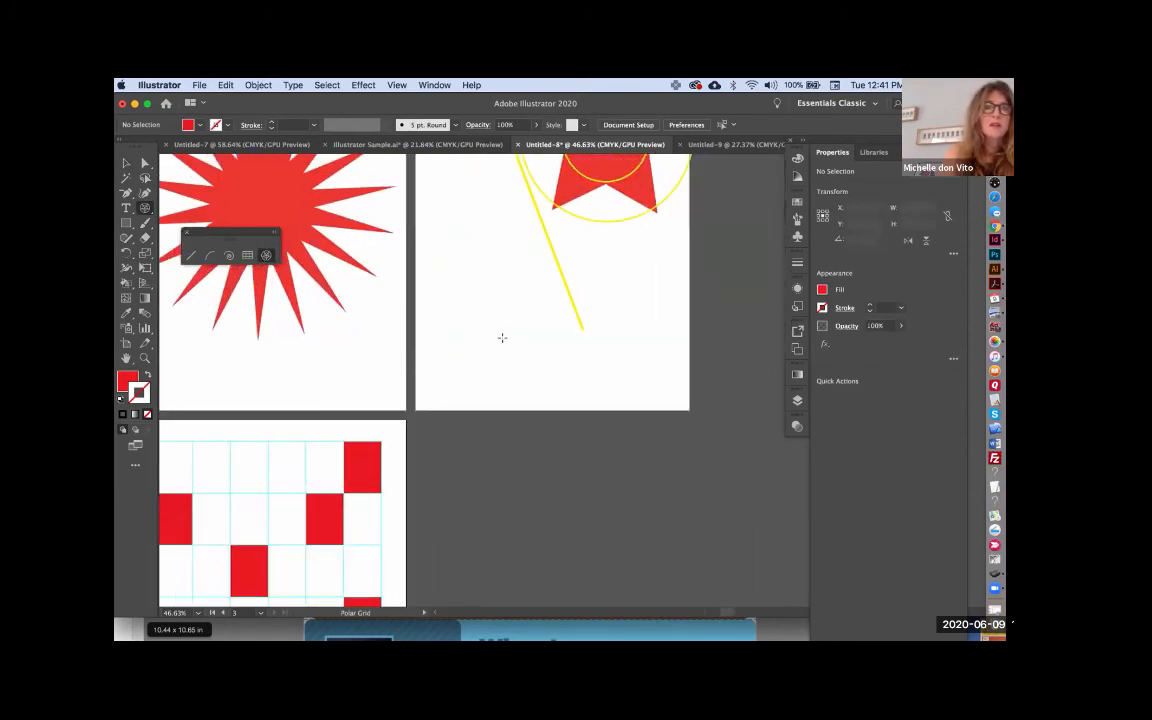
{"action": "left_click_drag", "start_coordinate": [502, 338], "coordinate": [450, 180]}
{"action": "key", "text": "Up"}
{"action": "key", "text": "Up"}
{"action": "key", "text": "Up"}
{"action": "key", "text": "Left"}
{"action": "key", "text": "Right"}
{"action": "key", "text": "Right"}
{"action": "key", "text": "Right"}
{"action": "key", "text": "Right"}
{"action": "key", "text": "Right"}
{"action": "key", "text": "Right"}
{"action": "key", "text": "Right"}
{"action": "key", "text": "Up"}
{"action": "key", "text": "Up"}
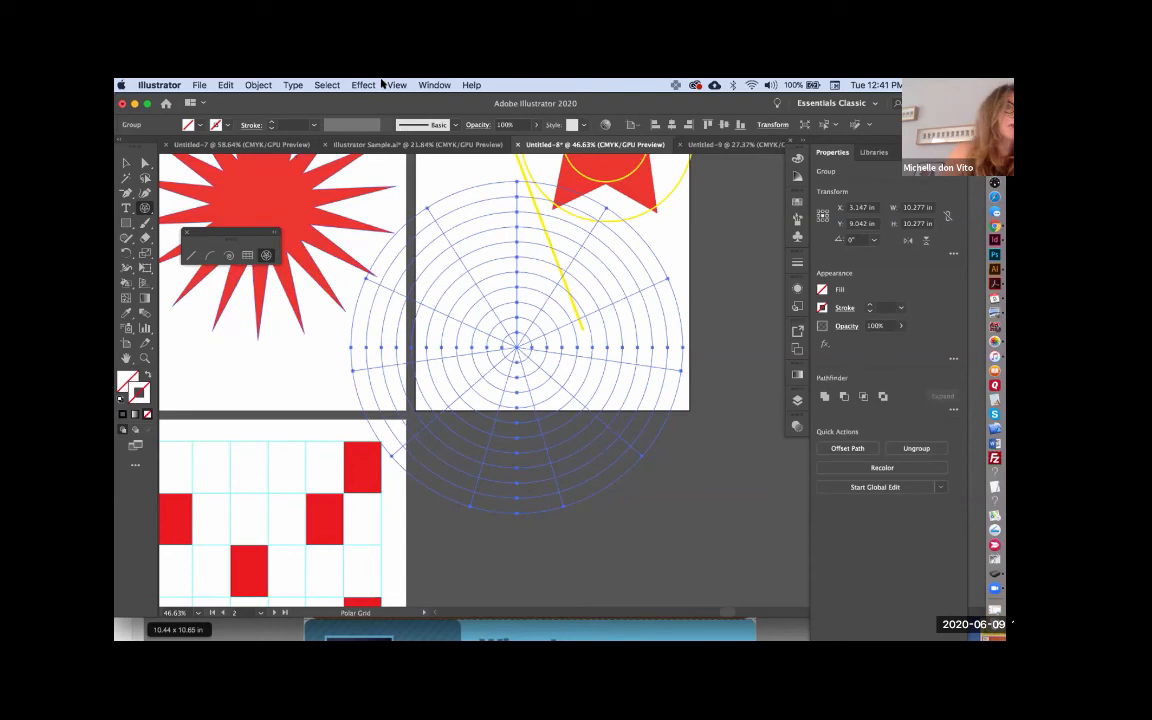
Fit all artboards in view, and delete the polar grid from the second artboard and the red starburst from the first.
{"action": "key", "text": "alt+super+0"}
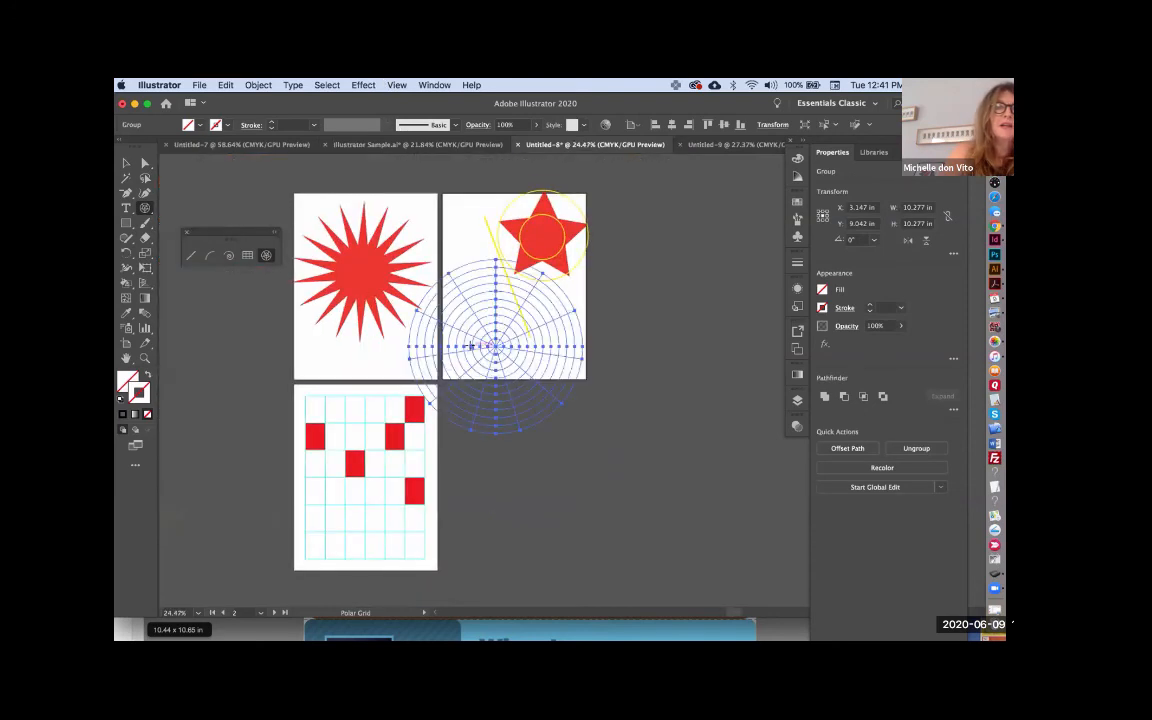
{"action": "left_click", "coordinate": [145, 177]}
{"action": "key", "text": "Delete"}
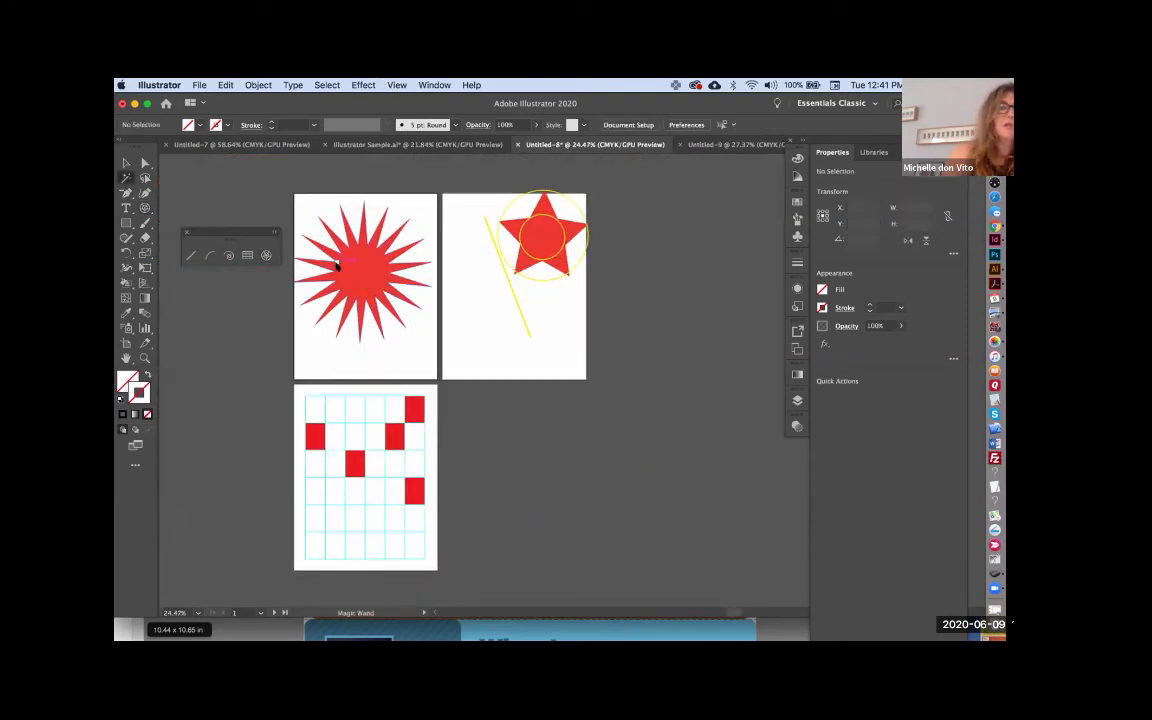
{"action": "left_click", "coordinate": [337, 263]}
{"action": "key", "text": "Delete"}
Draw a polar grid about 8.13 in across on the first artboard and convert it into guides.
{"action": "left_click", "coordinate": [266, 255]}
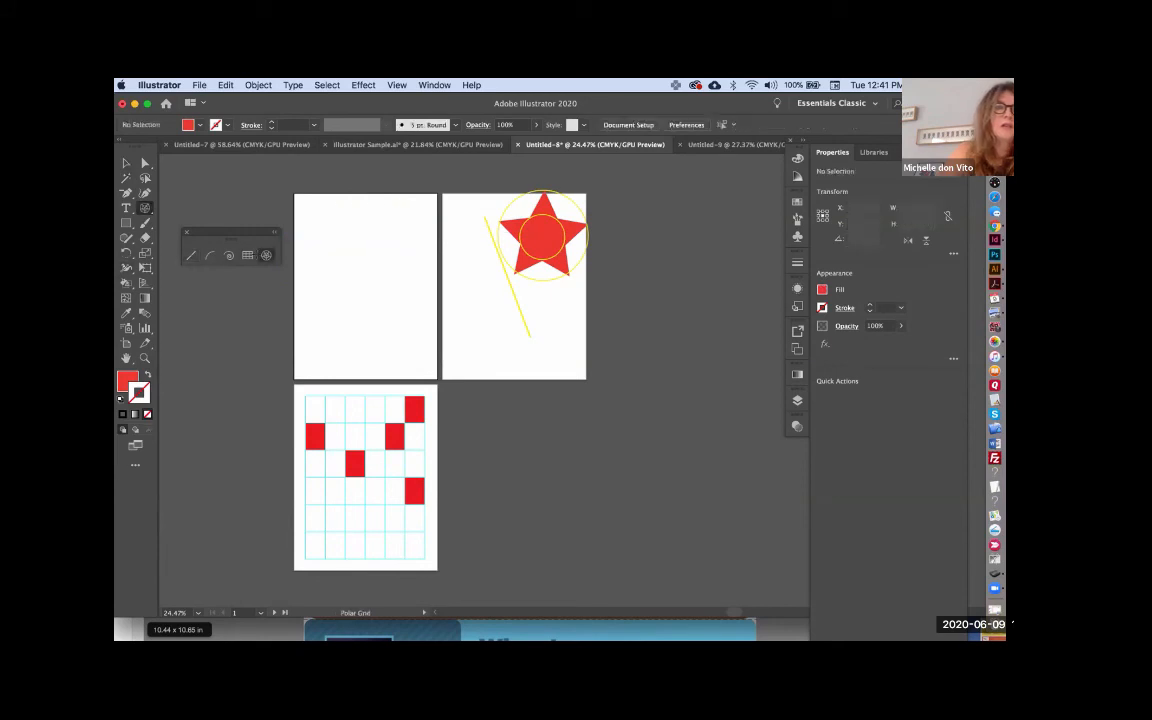
{"action": "left_click_drag", "start_coordinate": [368, 278], "coordinate": [296, 213]}
{"action": "left_click", "coordinate": [127, 163]}
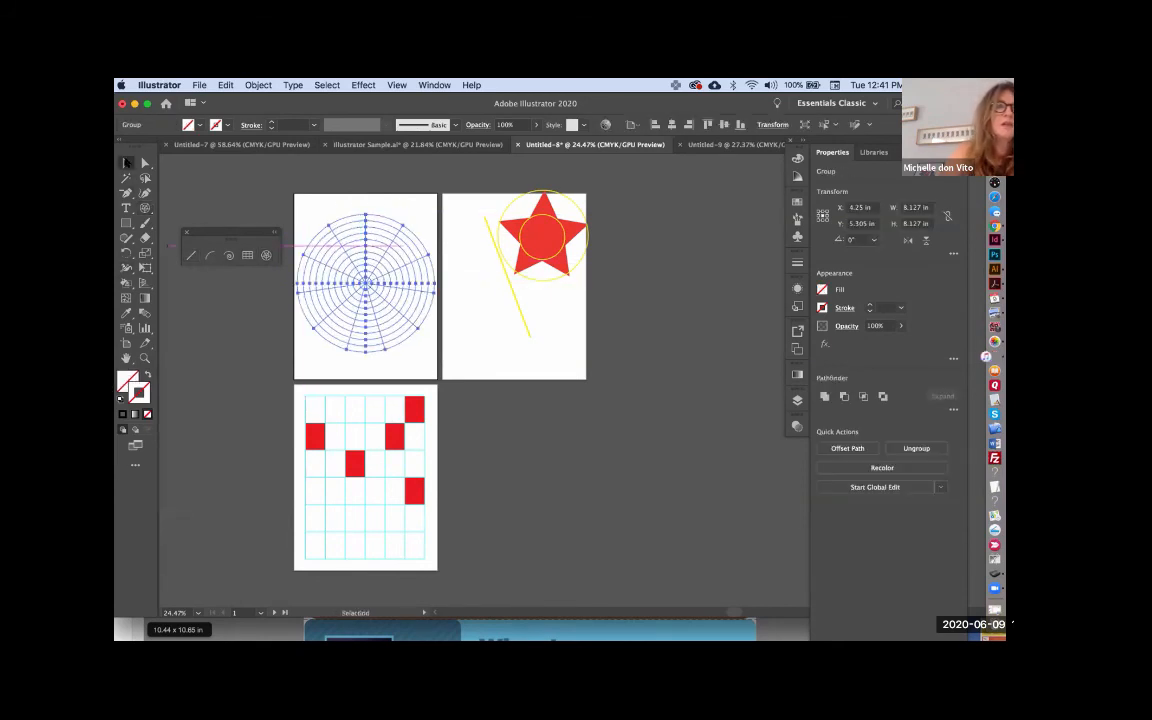
{"action": "left_click", "coordinate": [363, 85]}
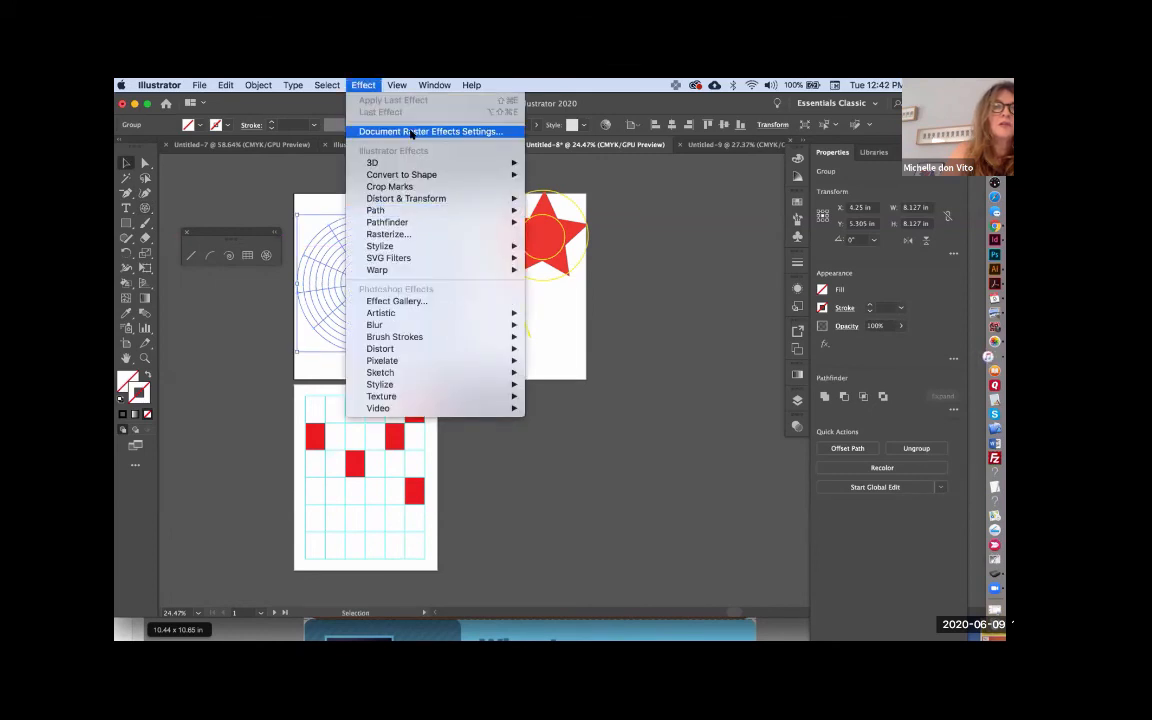
{"action": "mouse_move", "coordinate": [397, 85]}
{"action": "mouse_move", "coordinate": [470, 529]}
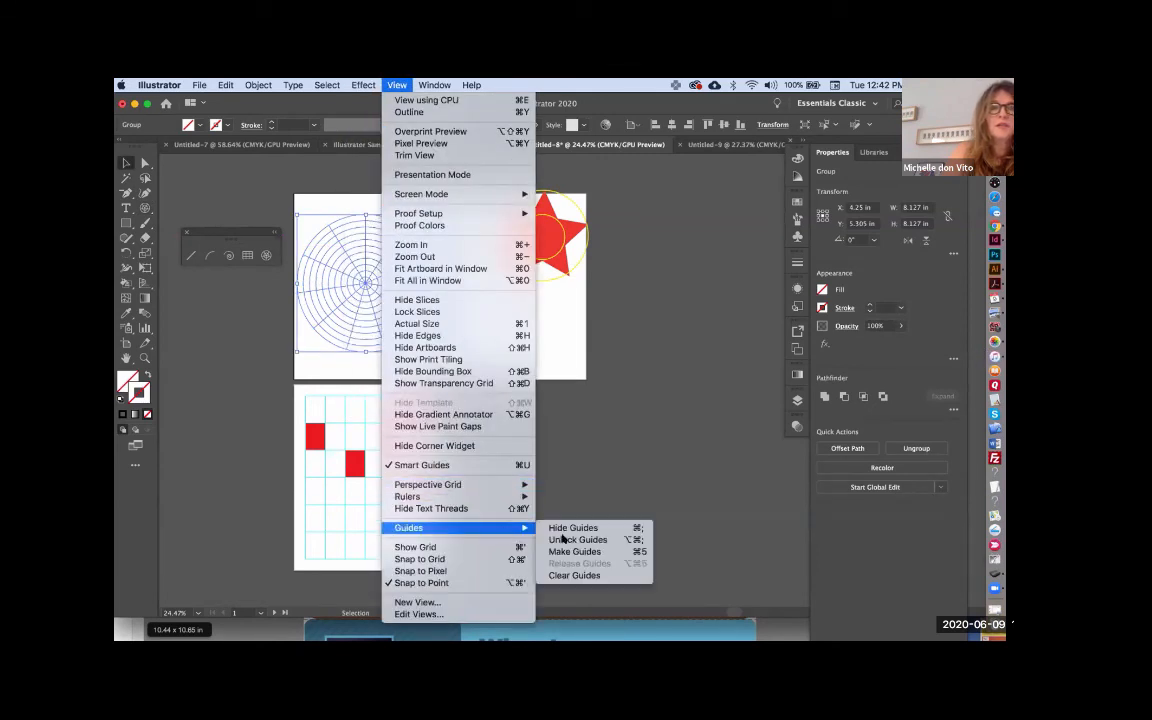
{"action": "left_click", "coordinate": [575, 551]}
Draw a narrow closed Pen shape from the polar guide's centre up to its outer circle and back to the centre.
{"action": "scroll", "coordinate": [399, 385], "scroll_direction": "up", "scroll_amount": 5}
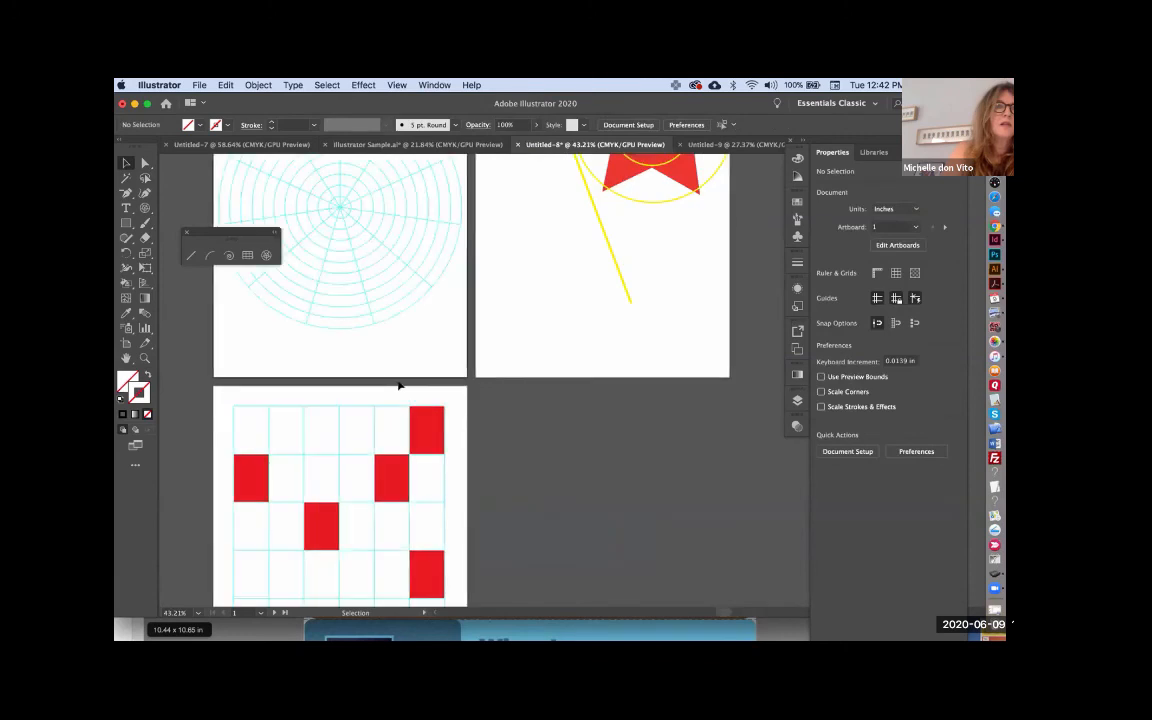
{"action": "scroll", "coordinate": [399, 385], "scroll_direction": "up", "scroll_amount": 4}
{"action": "scroll", "coordinate": [399, 385], "scroll_direction": "left", "scroll_amount": 3}
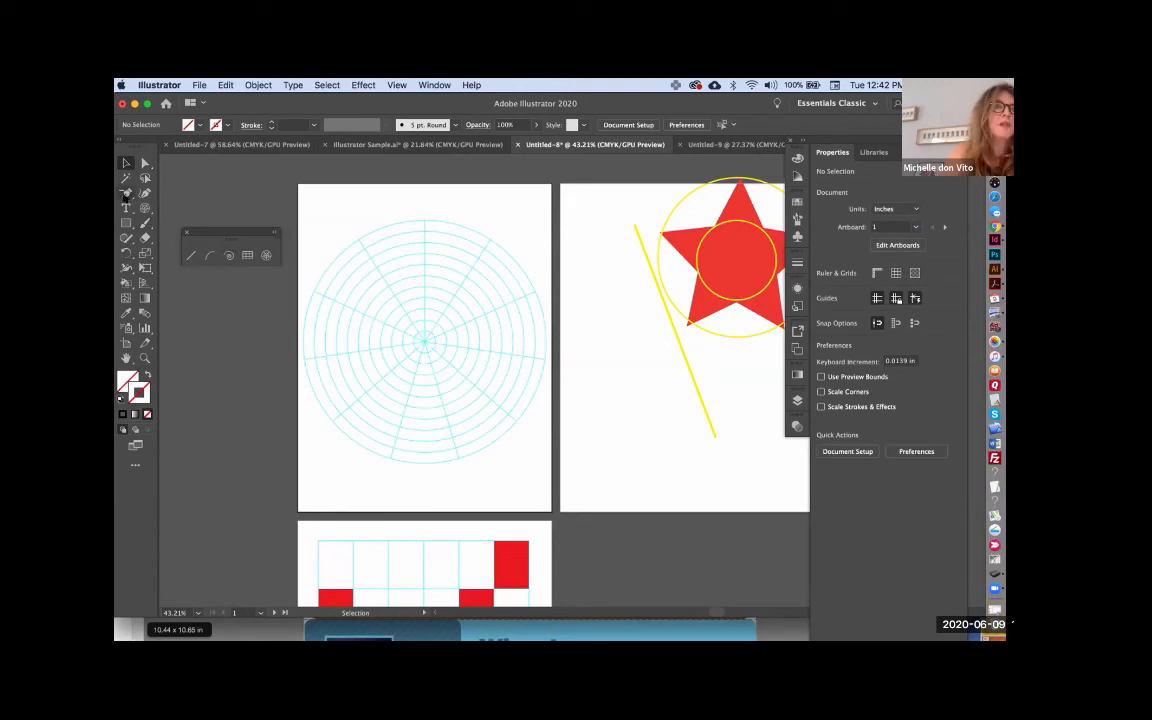
{"action": "left_click", "coordinate": [126, 193]}
{"action": "left_click", "coordinate": [182, 193]}
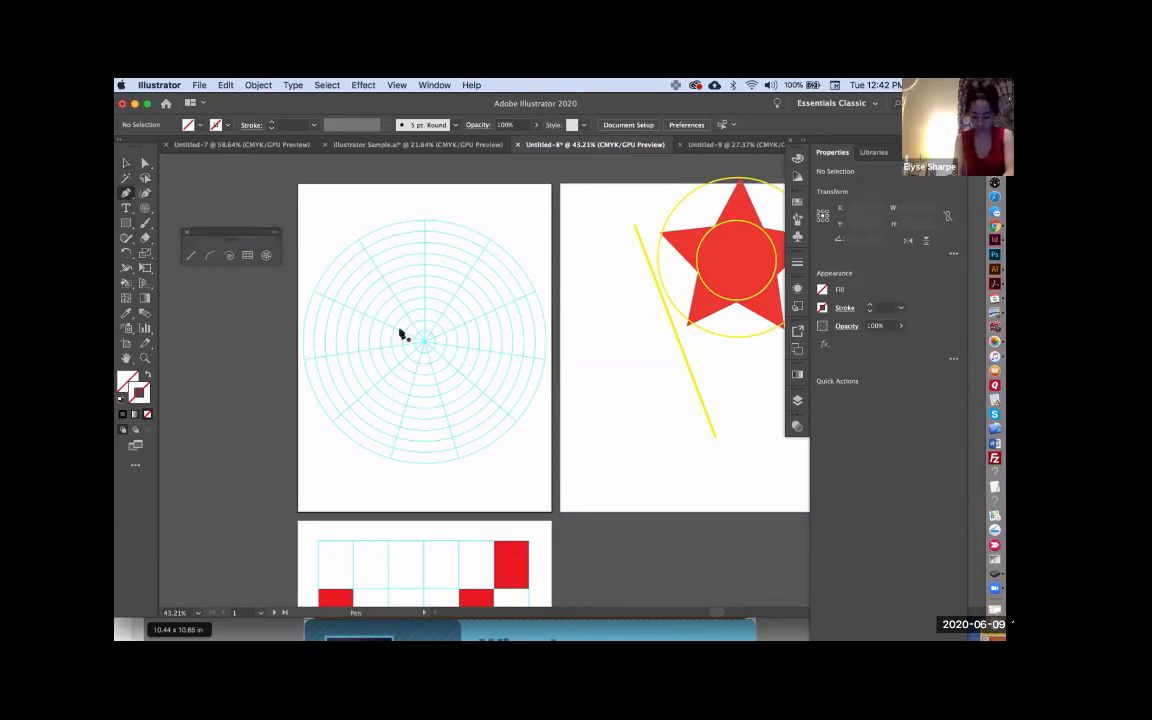
{"action": "left_click", "coordinate": [424, 345]}
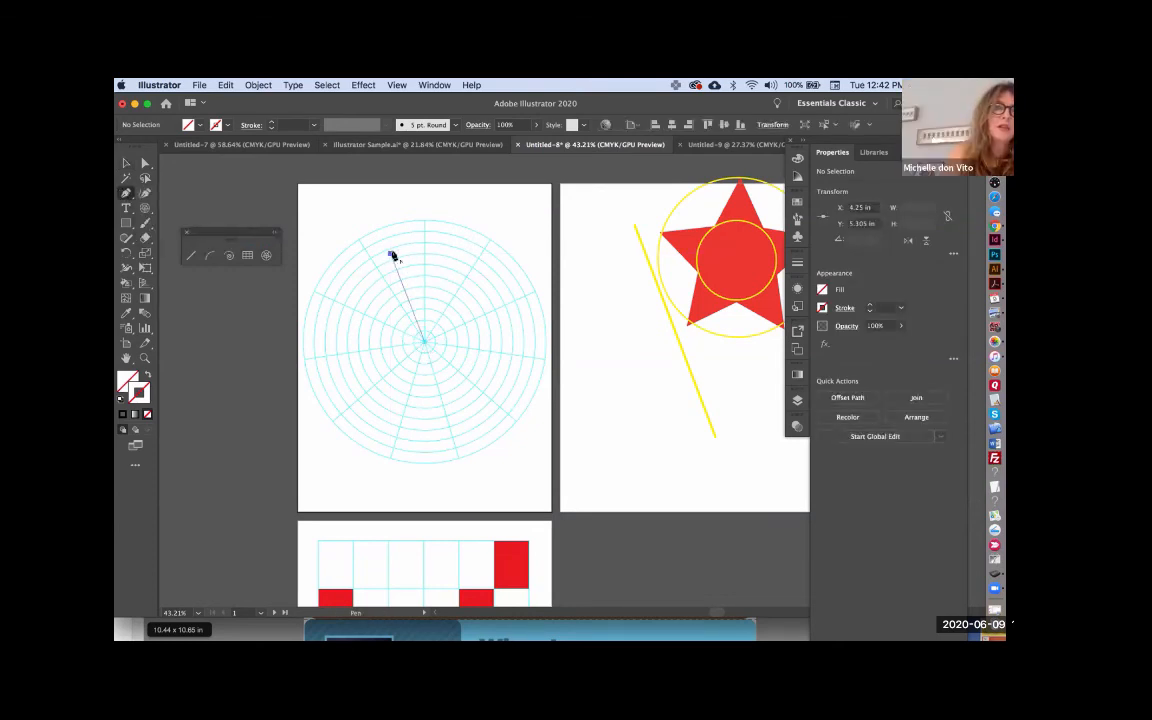
{"action": "left_click", "coordinate": [390, 253]}
{"action": "left_click", "coordinate": [406, 221]}
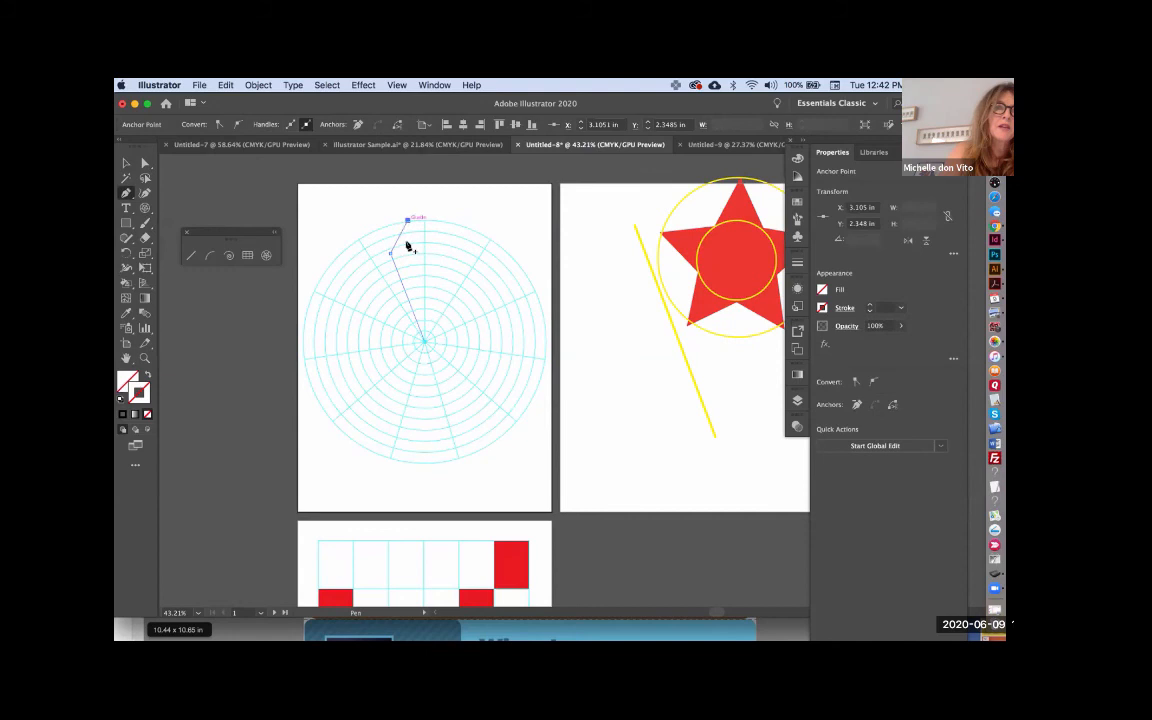
{"action": "left_click", "coordinate": [424, 345]}
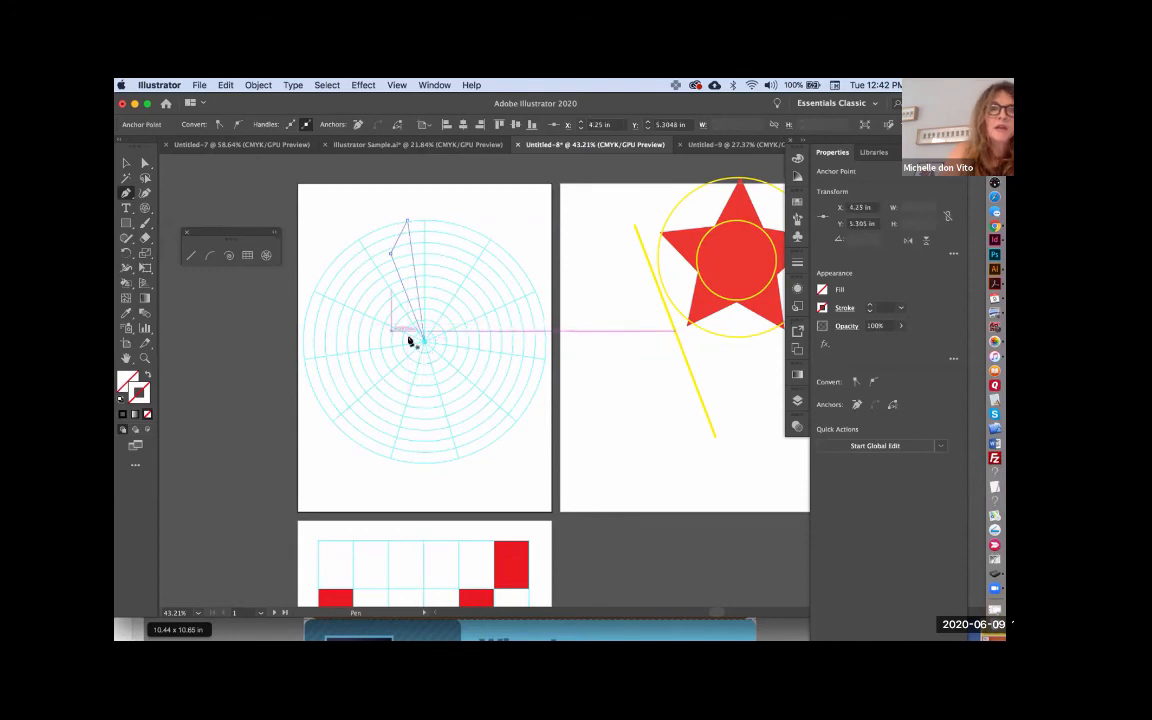
Draw a triangular Pen shape in the polar guide's lower-left sector, fill both shapes red, and preview the artboard without guides.
{"action": "left_click", "coordinate": [341, 413]}
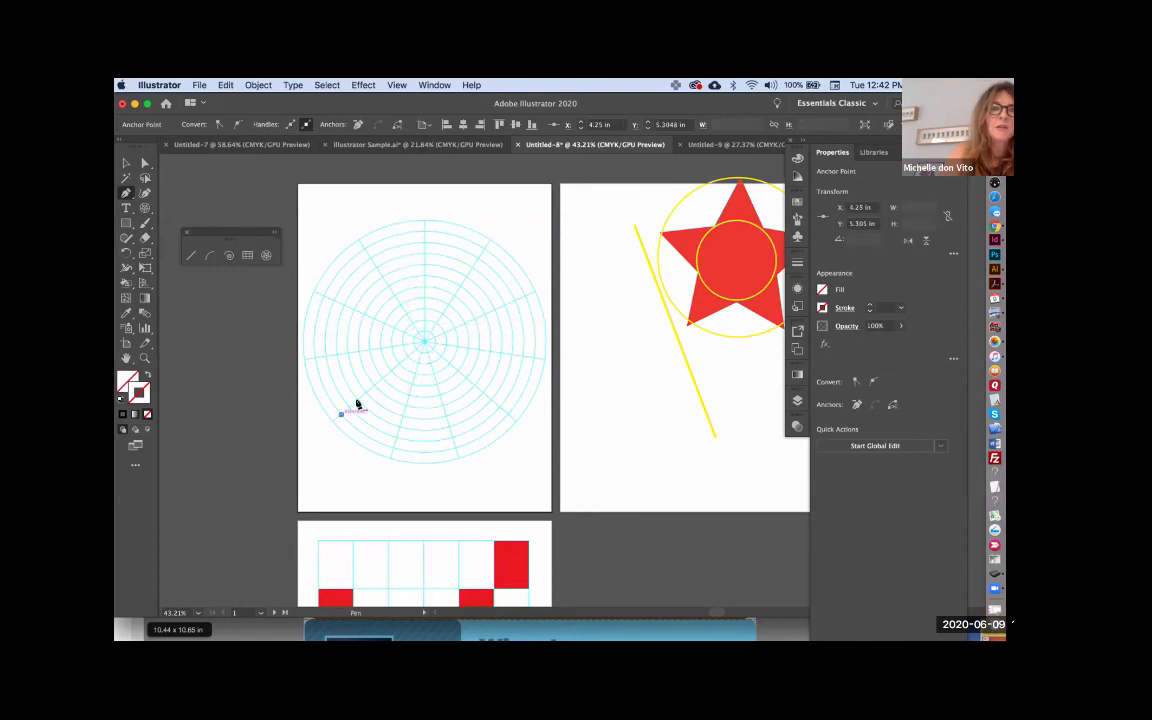
{"action": "left_click", "coordinate": [399, 430]}
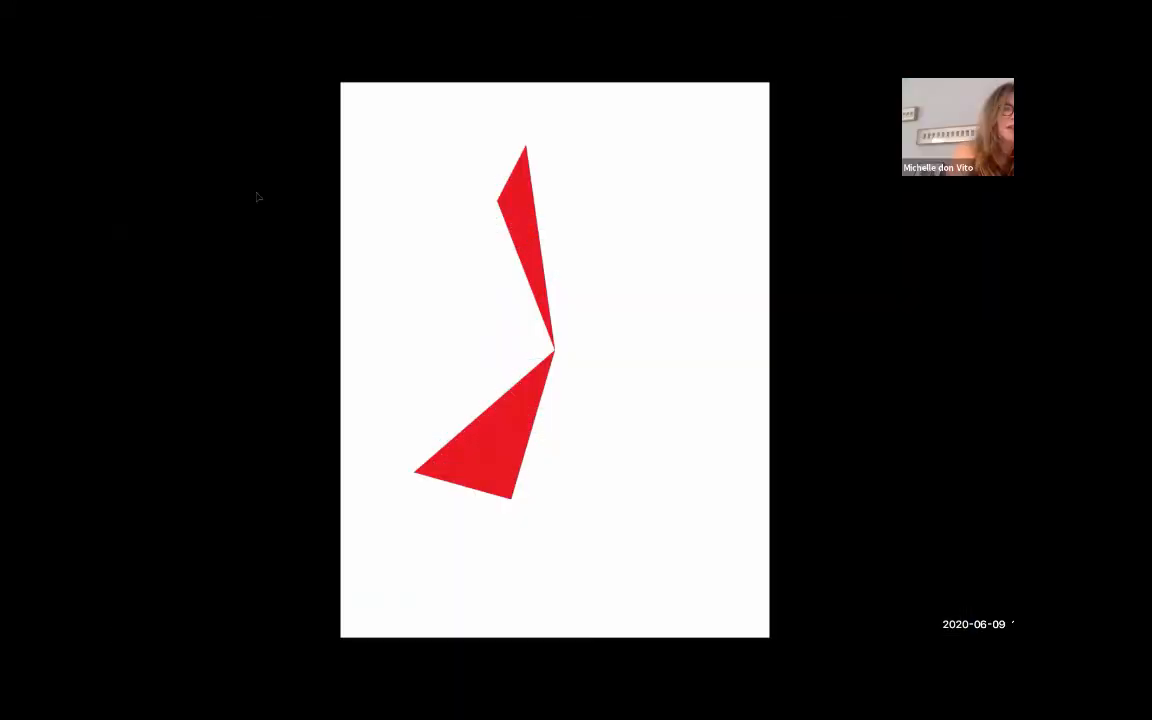
{"action": "key", "text": "Escape"}
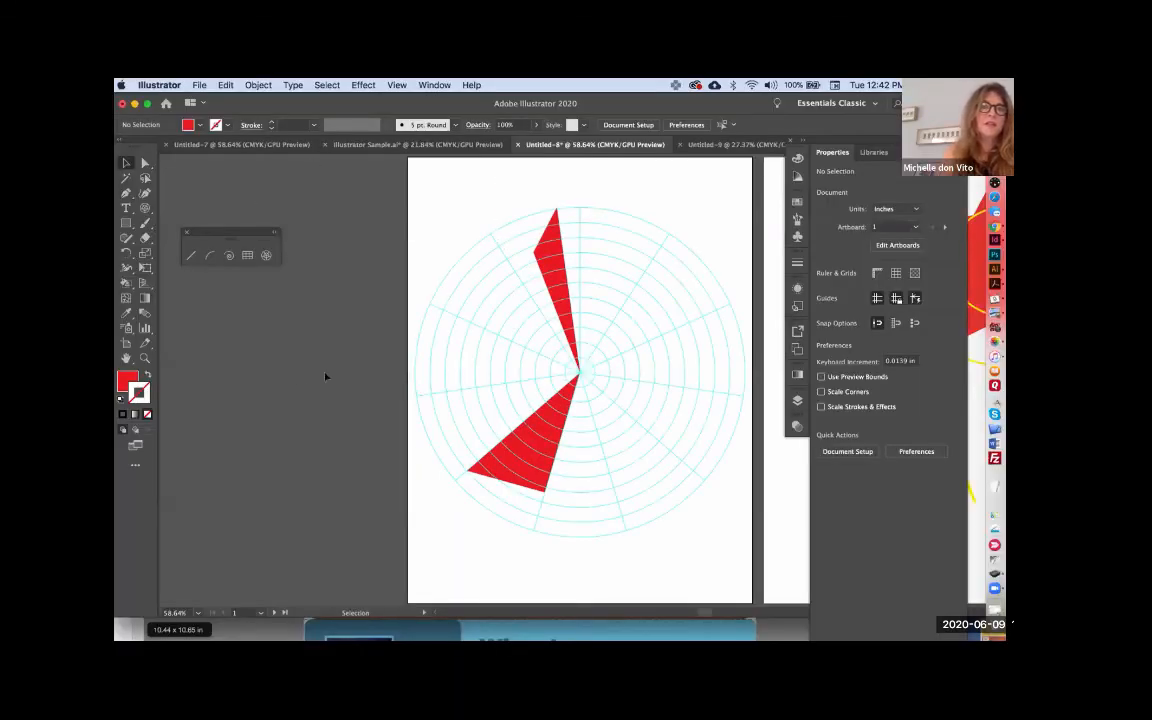
Draw a smaller polar grid about 4.09 by 4.06 in overlapping the first artboard's left edge and convert it into guides.
{"action": "left_click", "coordinate": [266, 256]}
{"action": "left_click_drag", "start_coordinate": [271, 342], "coordinate": [437, 507]}
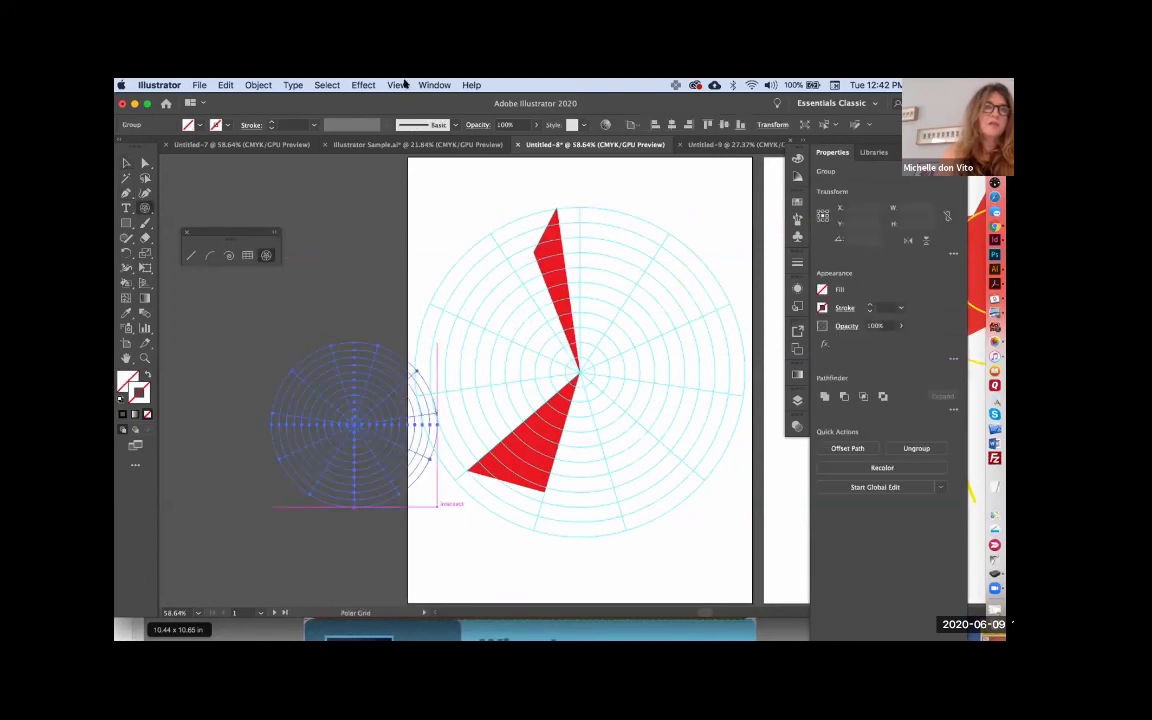
{"action": "left_click", "coordinate": [399, 85]}
{"action": "mouse_move", "coordinate": [414, 528]}
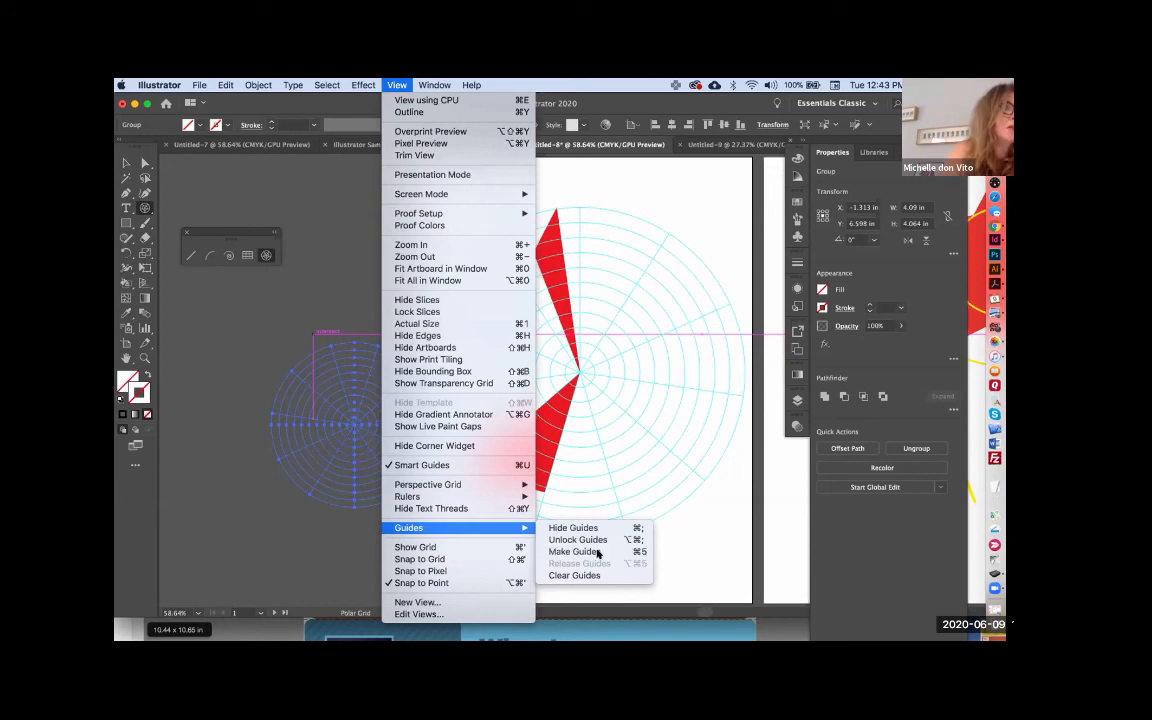
{"action": "left_click", "coordinate": [597, 552]}
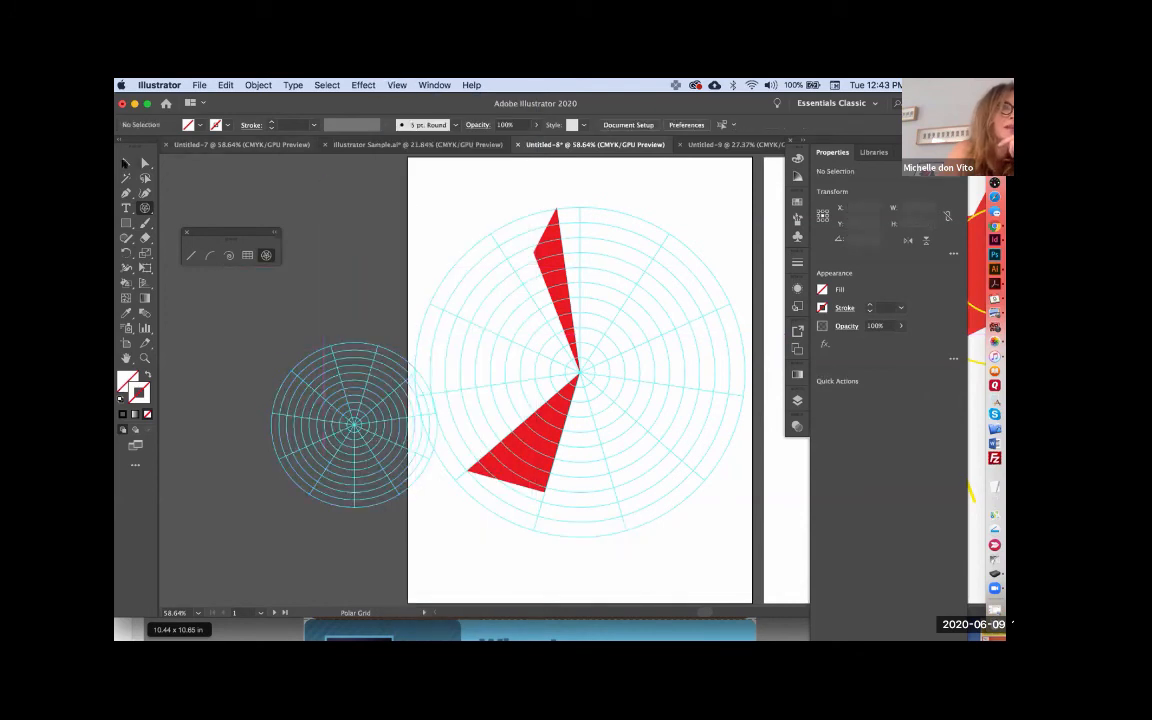
Select and delete the red shapes drawn over the polar guides, keeping the guides.
{"action": "left_click", "coordinate": [126, 163]}
{"action": "key", "text": "super+a"}
{"action": "key", "text": "Delete"}
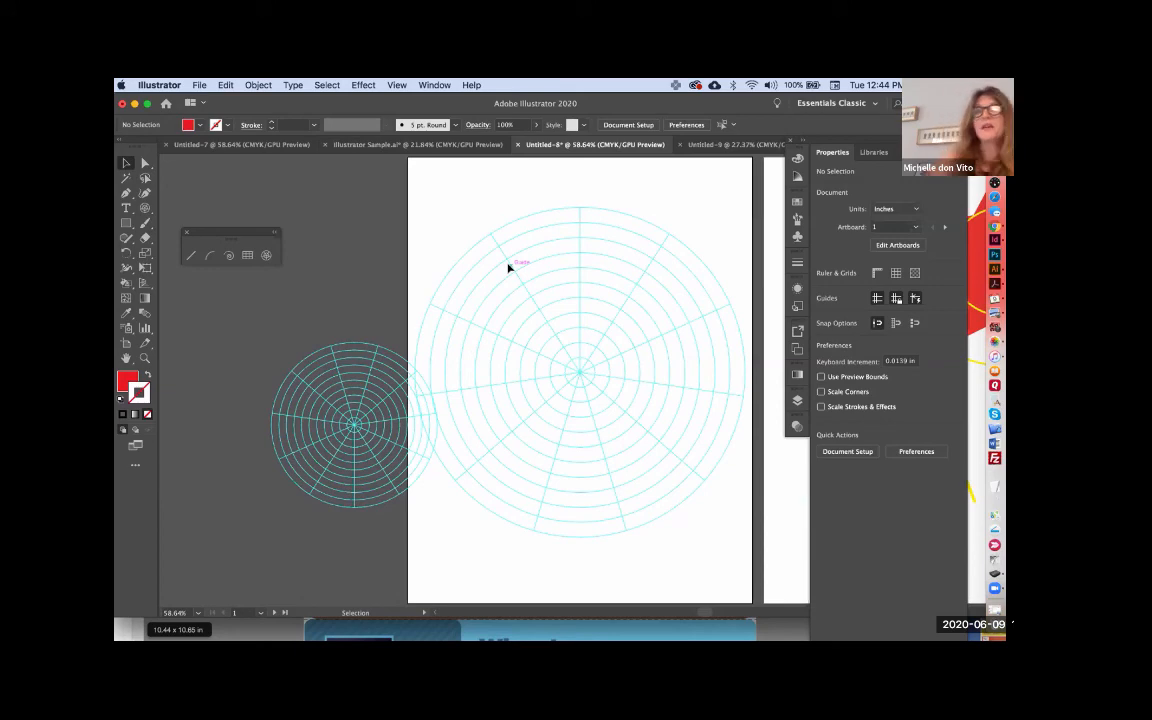
Switch to Chrome and review the course page's shapes and lines section, including the sample illustration and the lab assignment.
{"action": "left_click", "coordinate": [994, 226]}
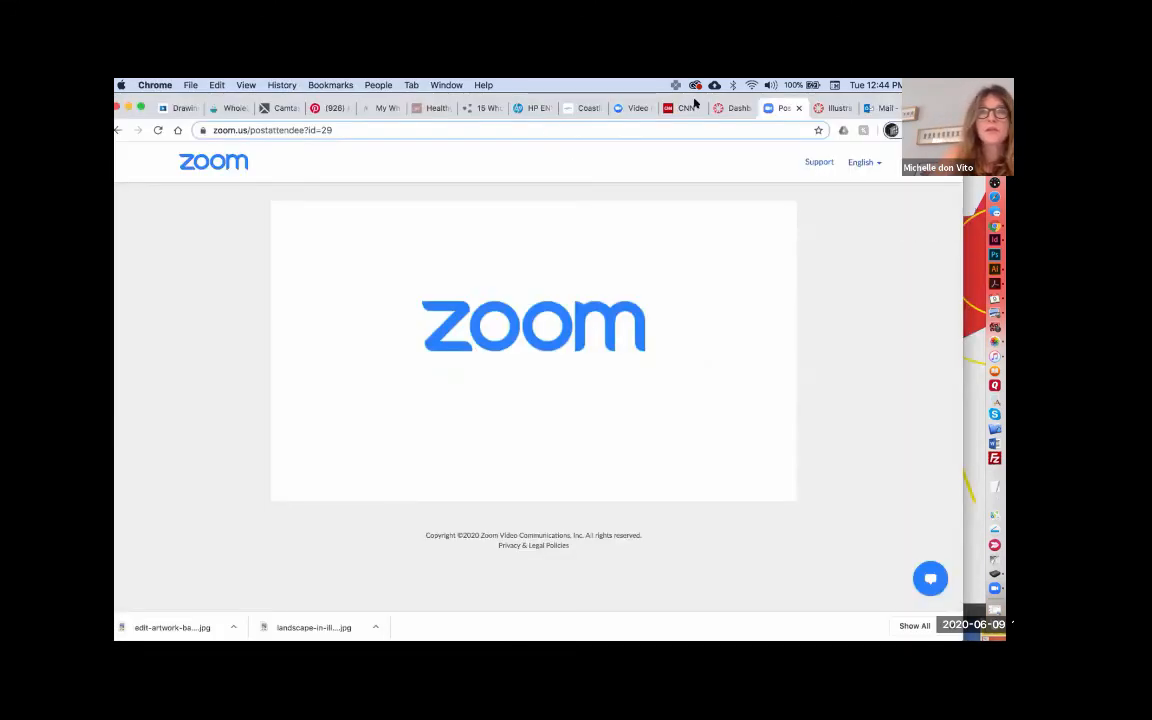
{"action": "left_click", "coordinate": [832, 108]}
{"action": "left_click", "coordinate": [280, 422]}
{"action": "scroll", "coordinate": [373, 368], "scroll_direction": "down", "scroll_amount": 10}
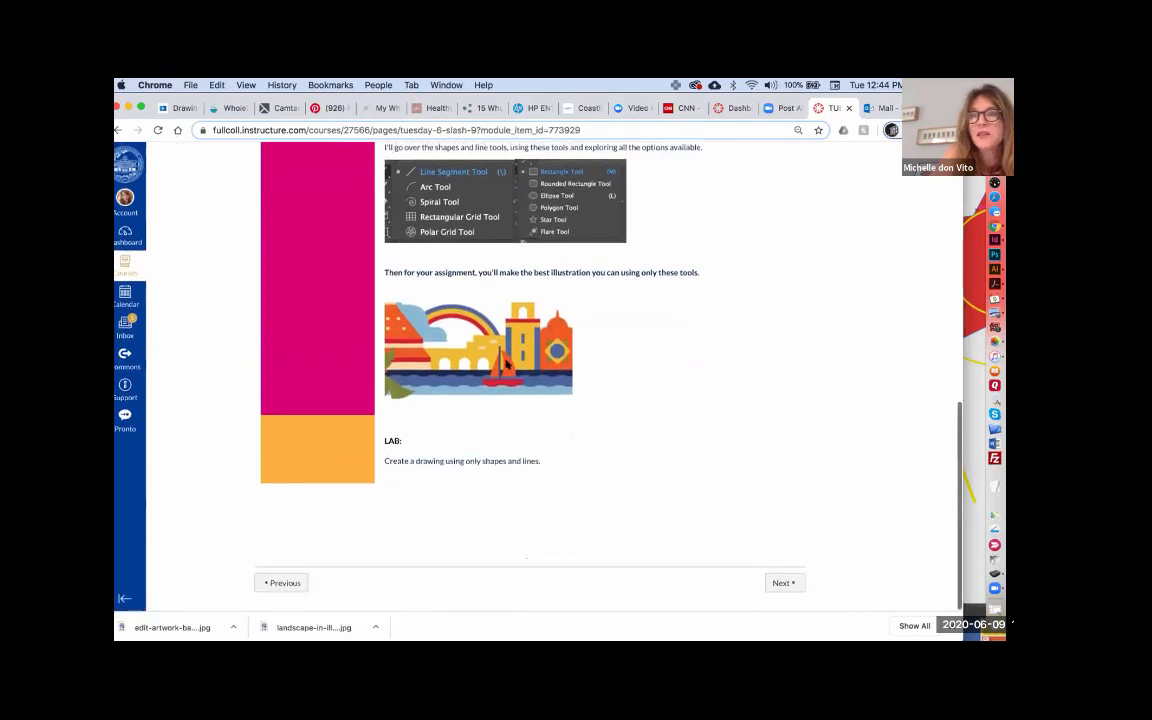
{"action": "scroll", "coordinate": [506, 365], "scroll_direction": "up", "scroll_amount": 5}
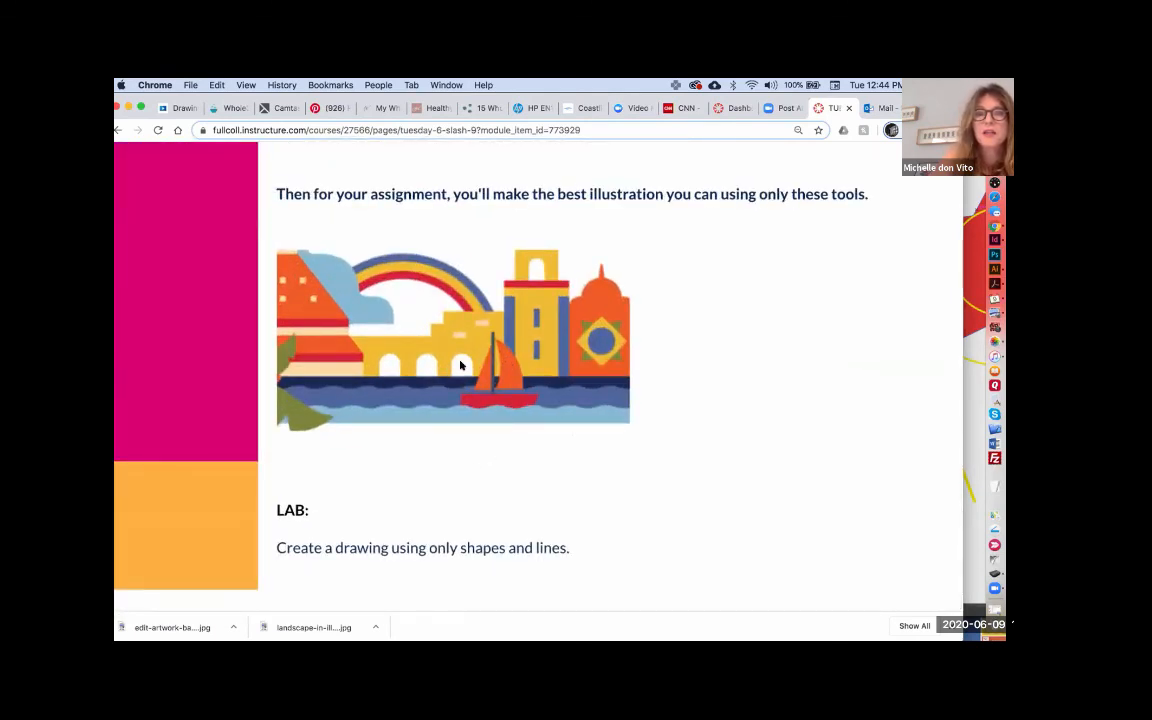
{"action": "scroll", "coordinate": [460, 366], "scroll_direction": "down", "scroll_amount": 5}
{"action": "scroll", "coordinate": [460, 366], "scroll_direction": "up", "scroll_amount": 4}
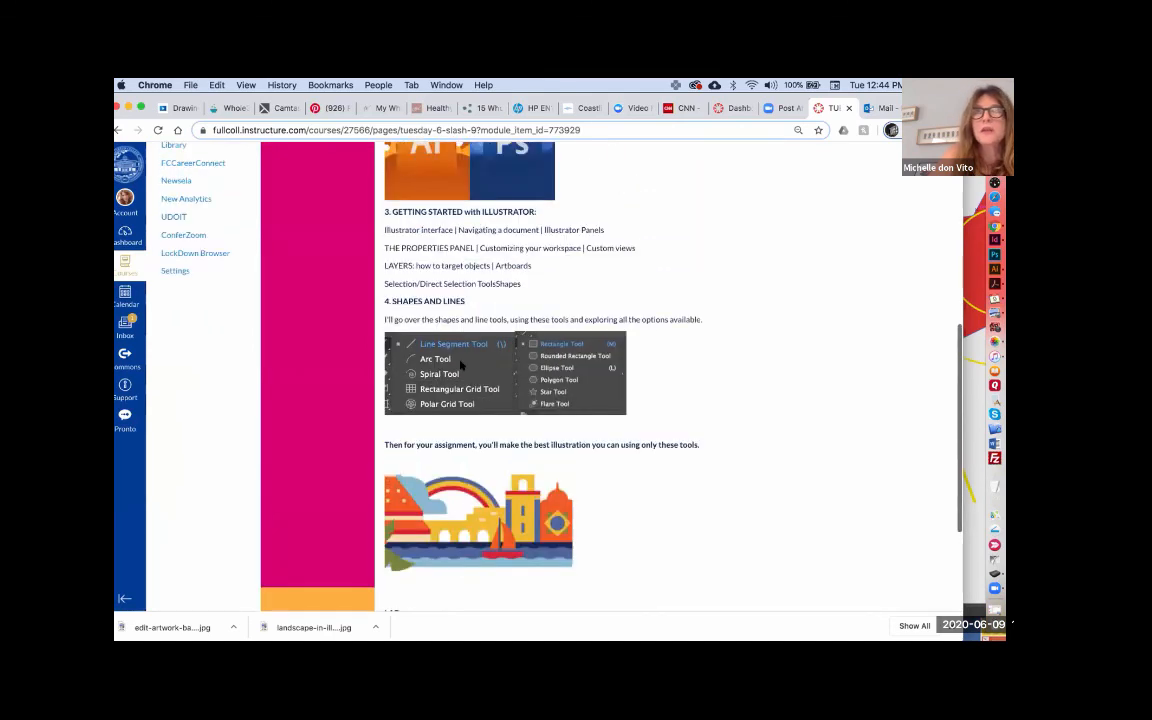
{"action": "scroll", "coordinate": [460, 366], "scroll_direction": "down", "scroll_amount": 2}
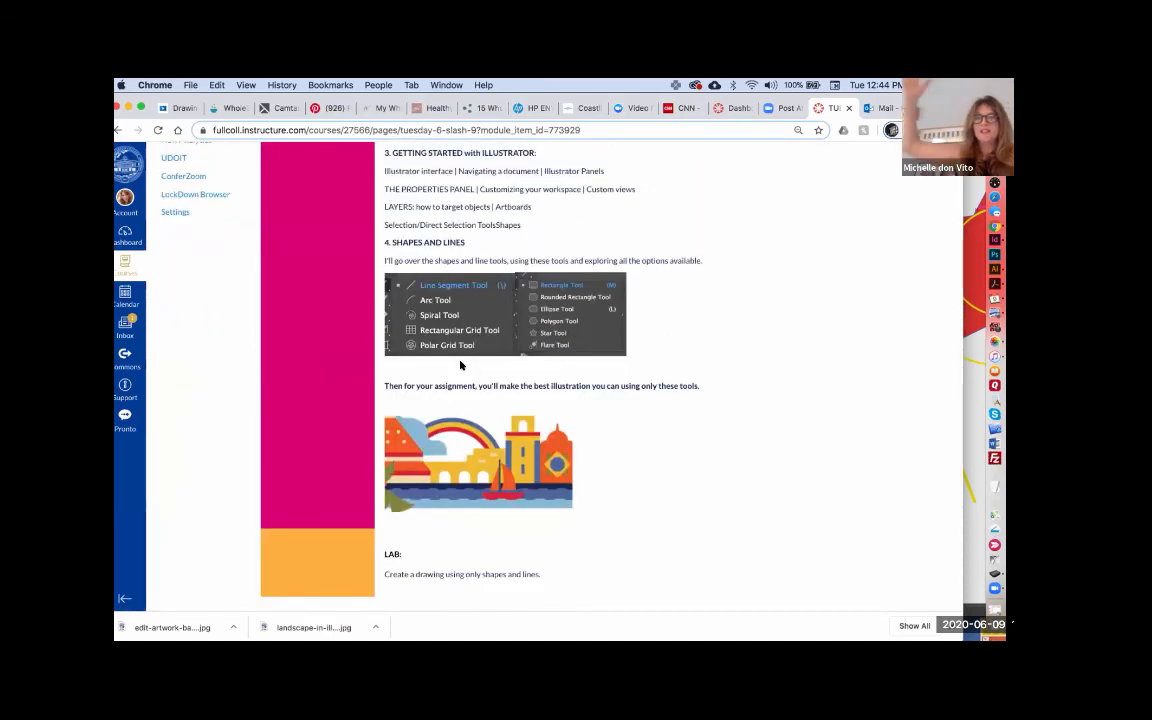